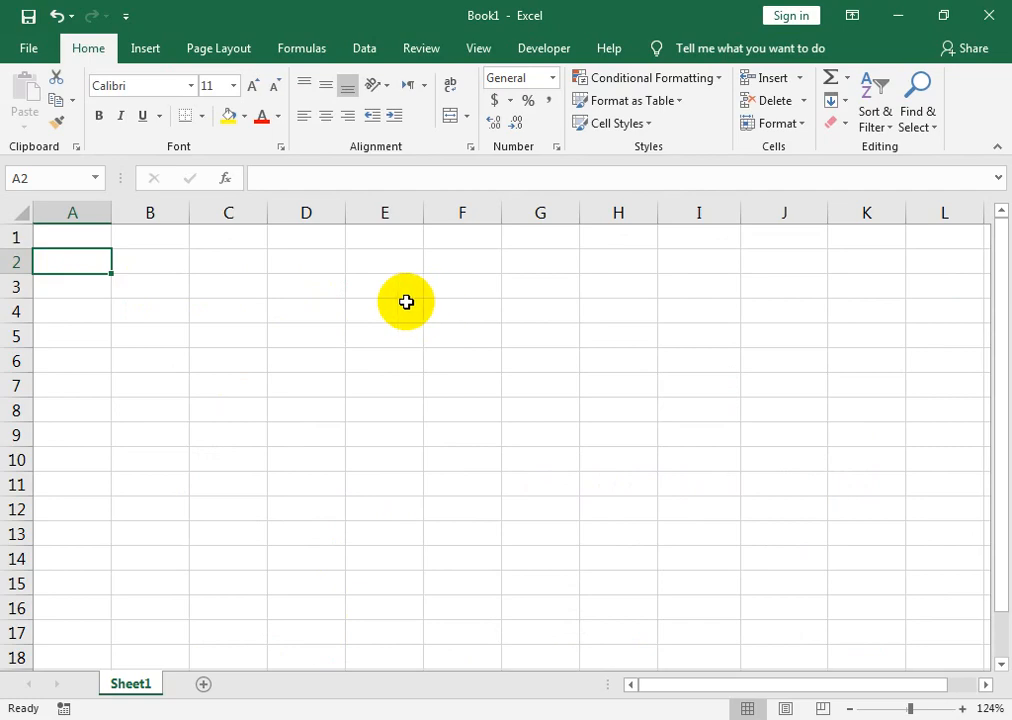
Step: Enter the column headings "s no" in cell A4 and "bank name" in cell B4
left_click(95, 314)
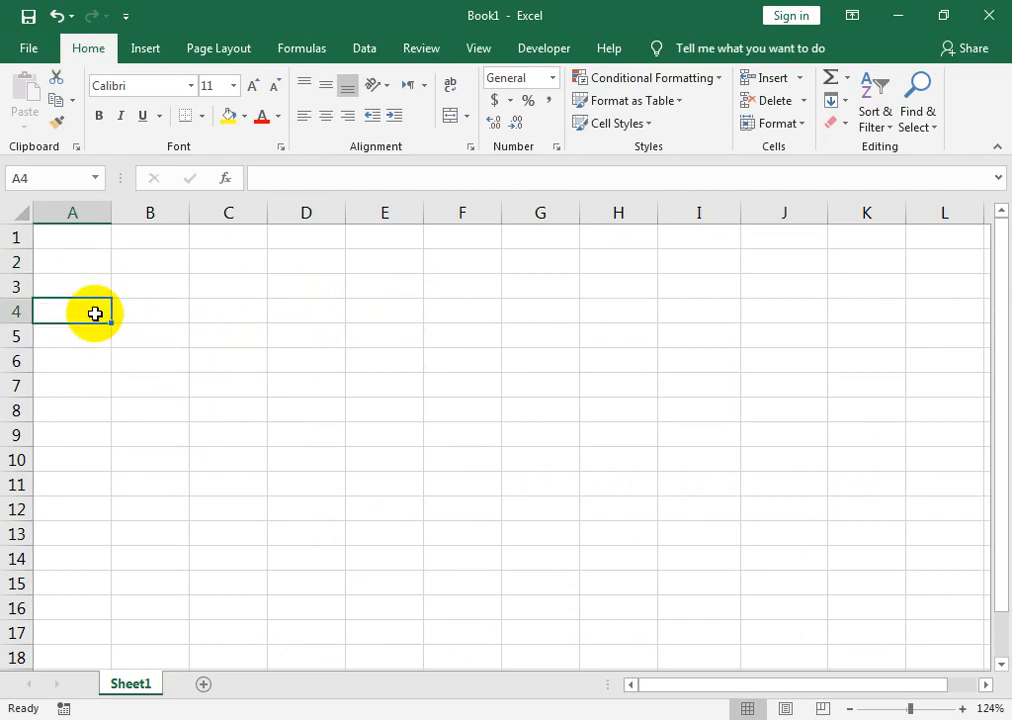
type("s no")
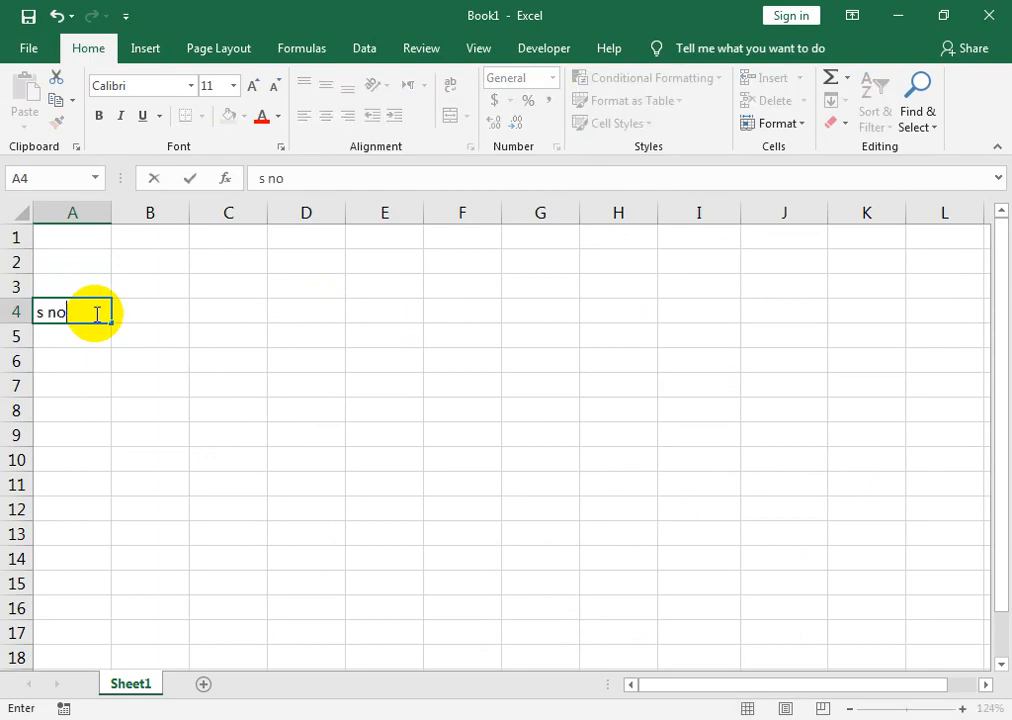
key("Tab")
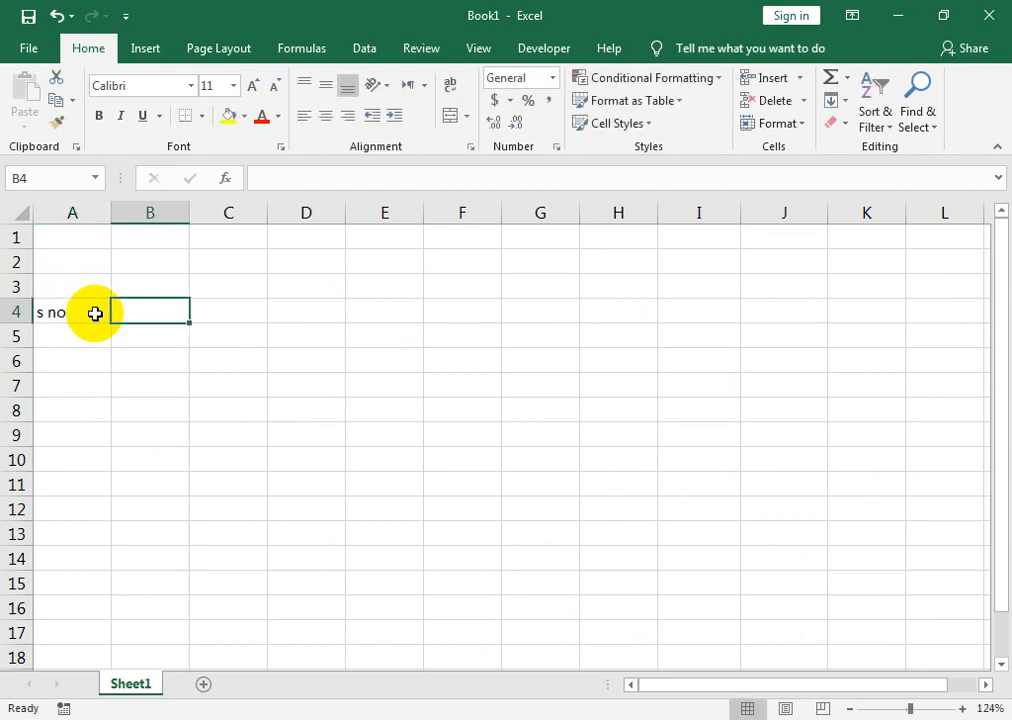
type("ba")
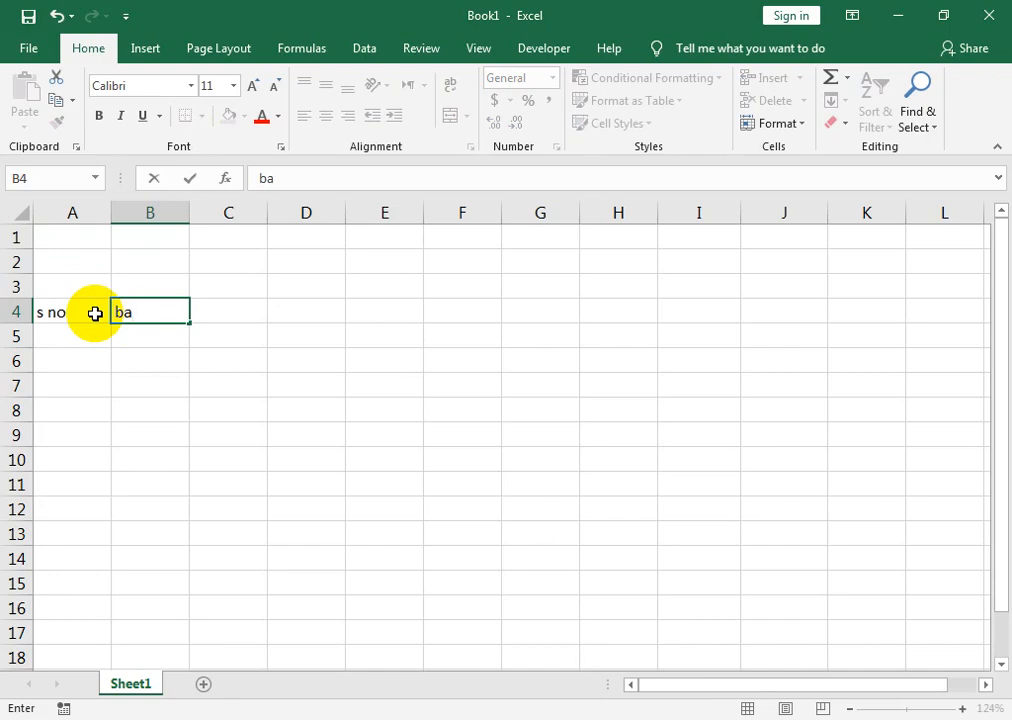
type("nk name")
key("Tab")
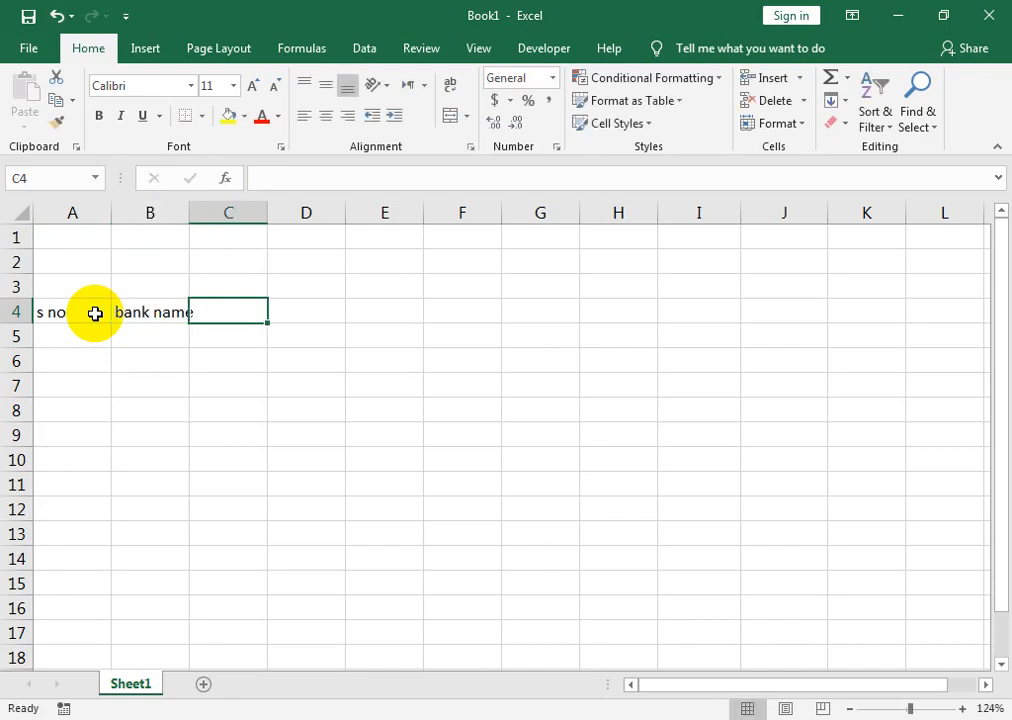
Step: Enter the headings "customer" in cell C4 and "Amount" in cell D4
type("s")
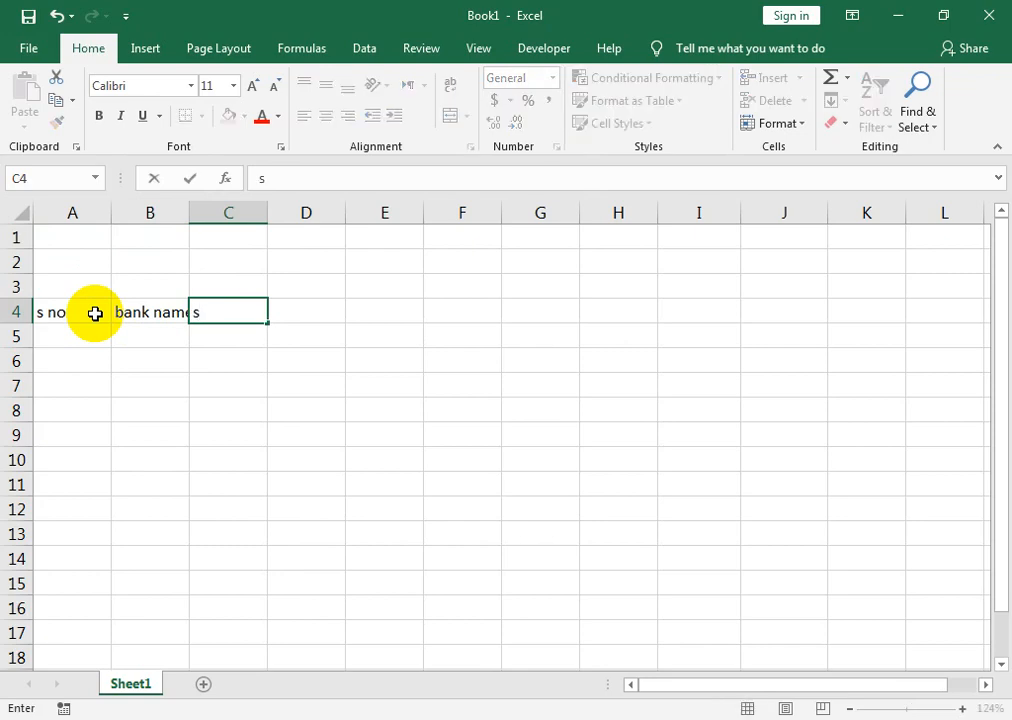
key("BackSpace")
type("custon")
key("BackSpace")
type("mer")
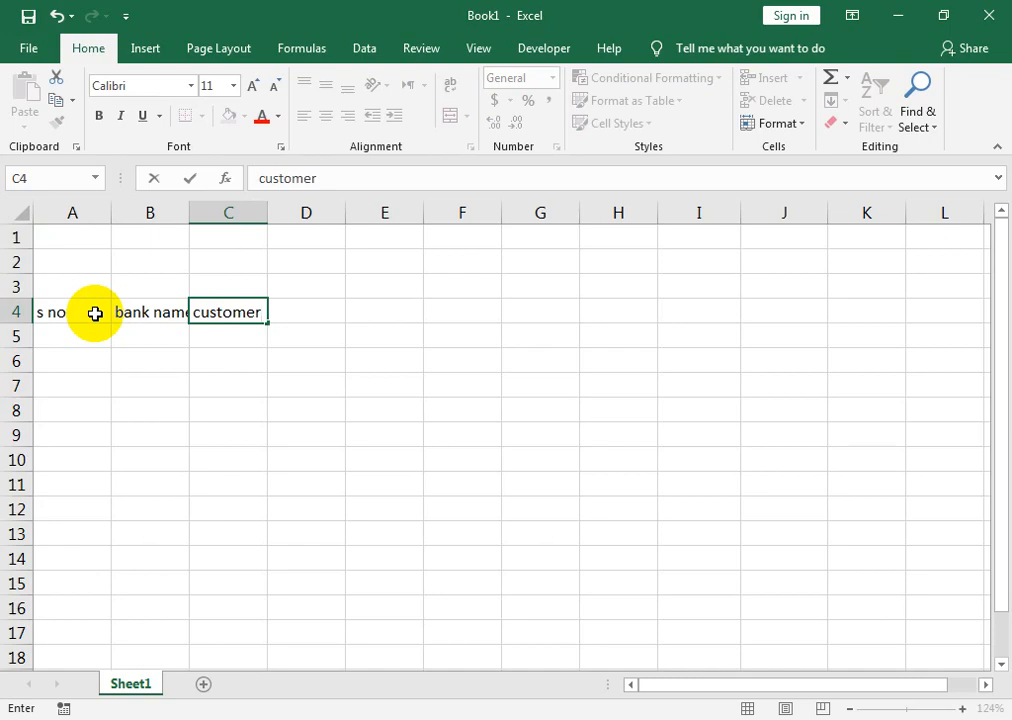
key("Tab")
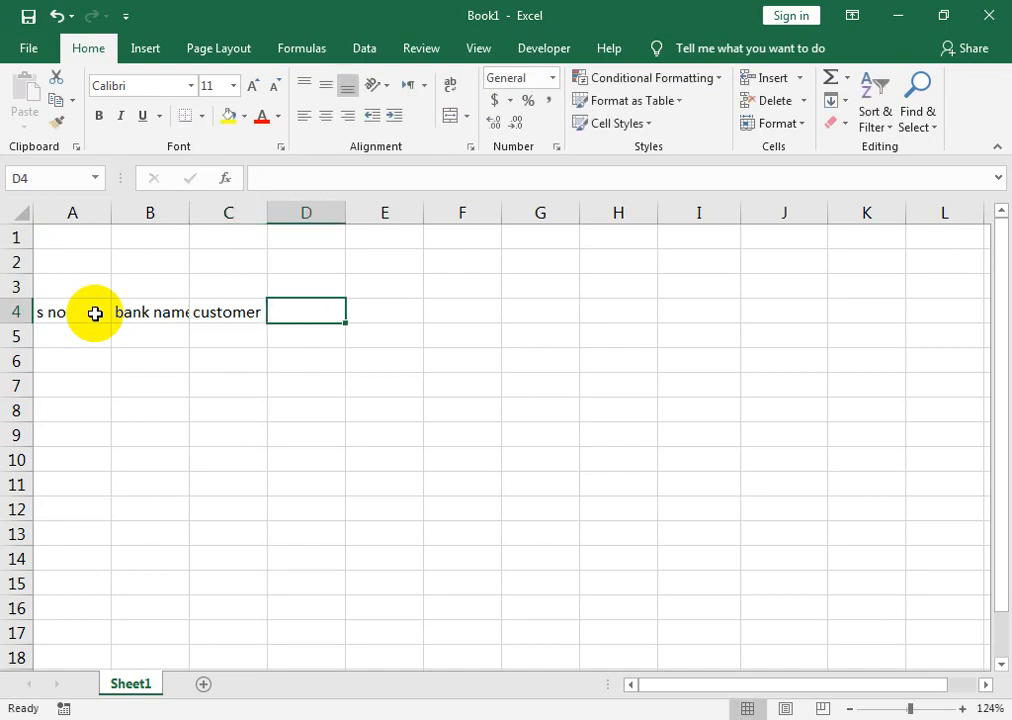
type("Amount")
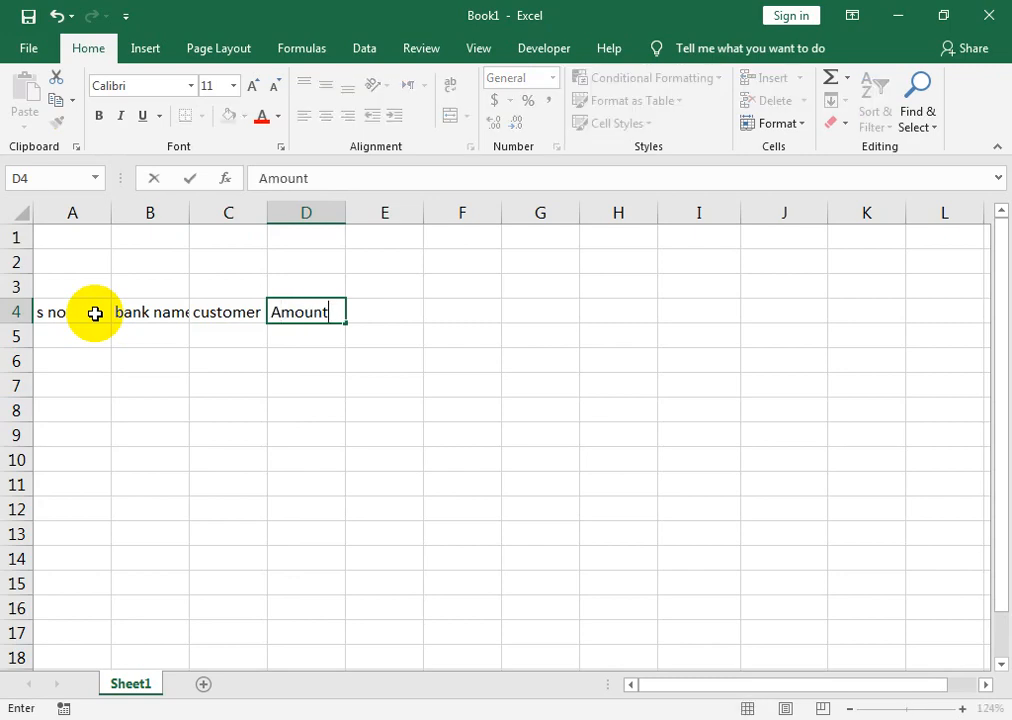
key("Tab")
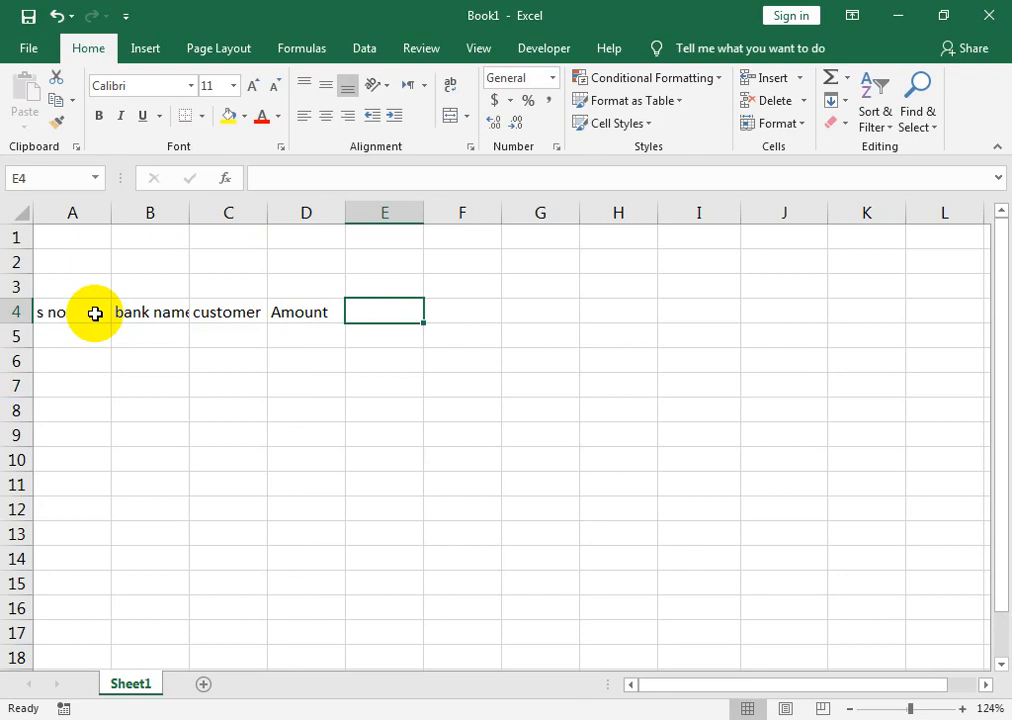
Step: Enter the heading "Start Date" in cell E4, beside the Amount heading
type("Sat")
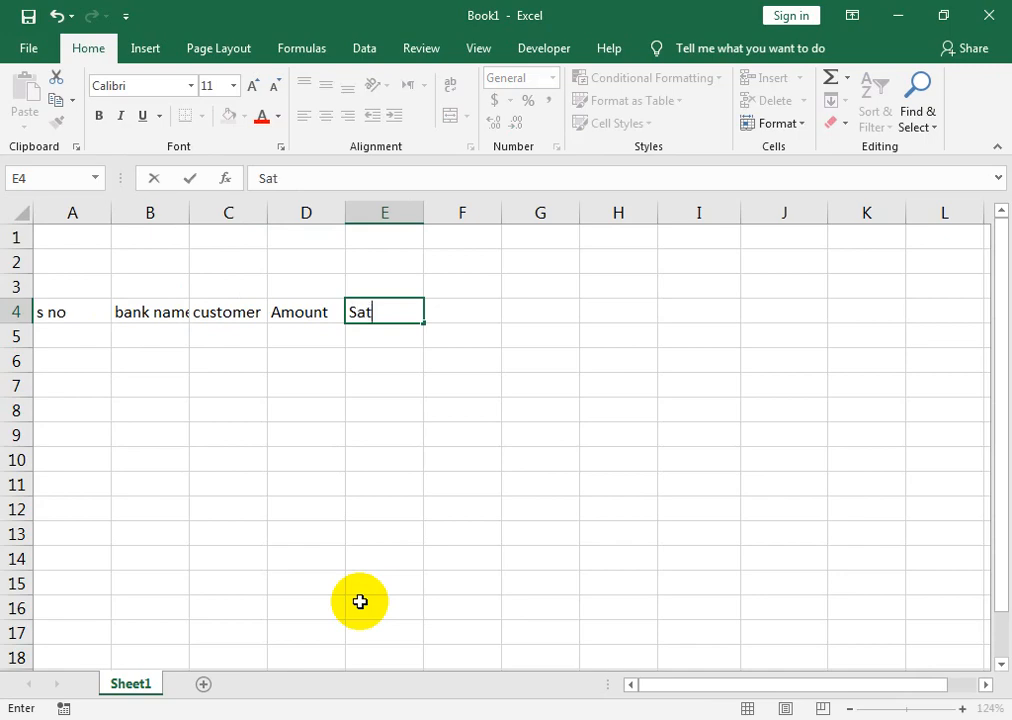
key("BackSpace")
key("BackSpace")
key("BackSpace")
type("Start Dat")
key("BackSpace")
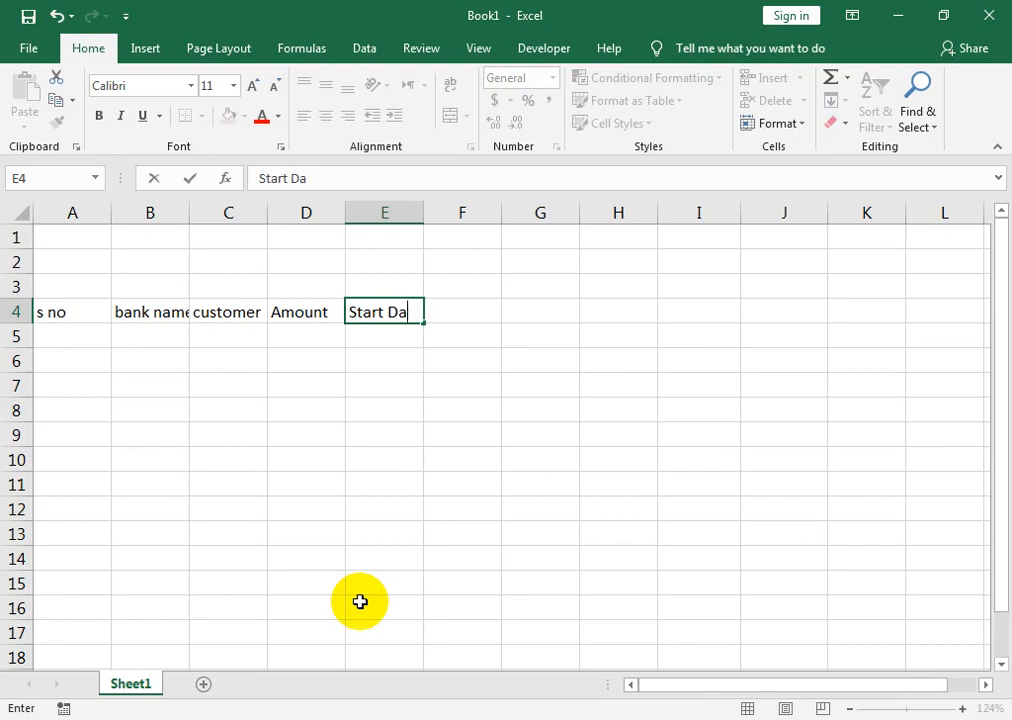
type("te")
key("Tab")
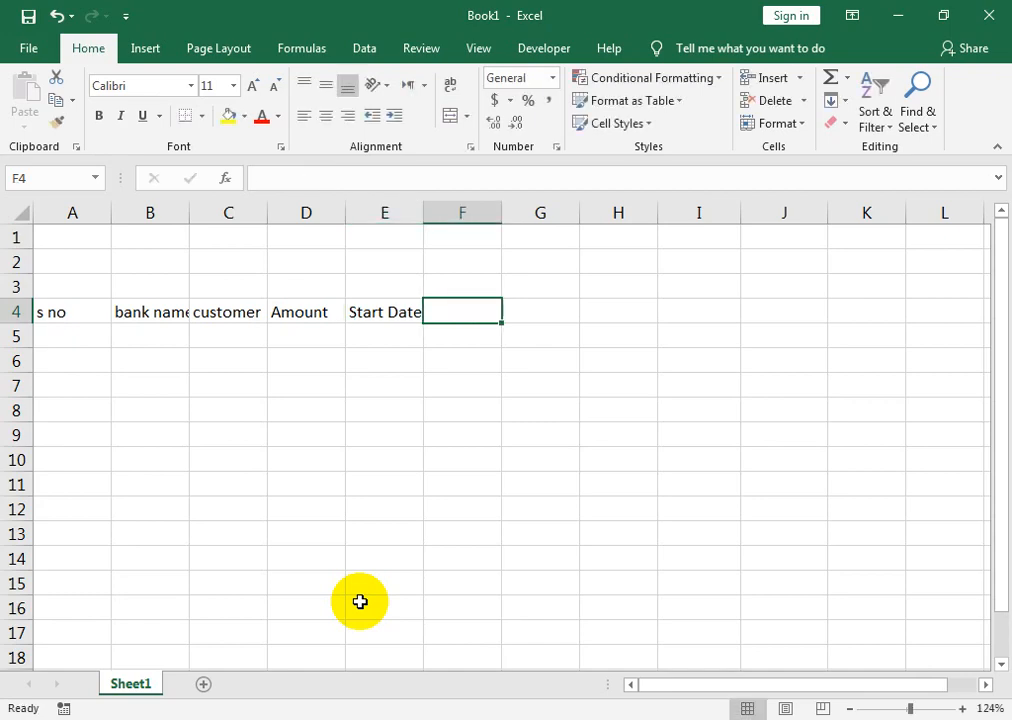
Step: Enter the headings "Year", "Month" and "Days" in cells F4, G4 and H4
type("Year")
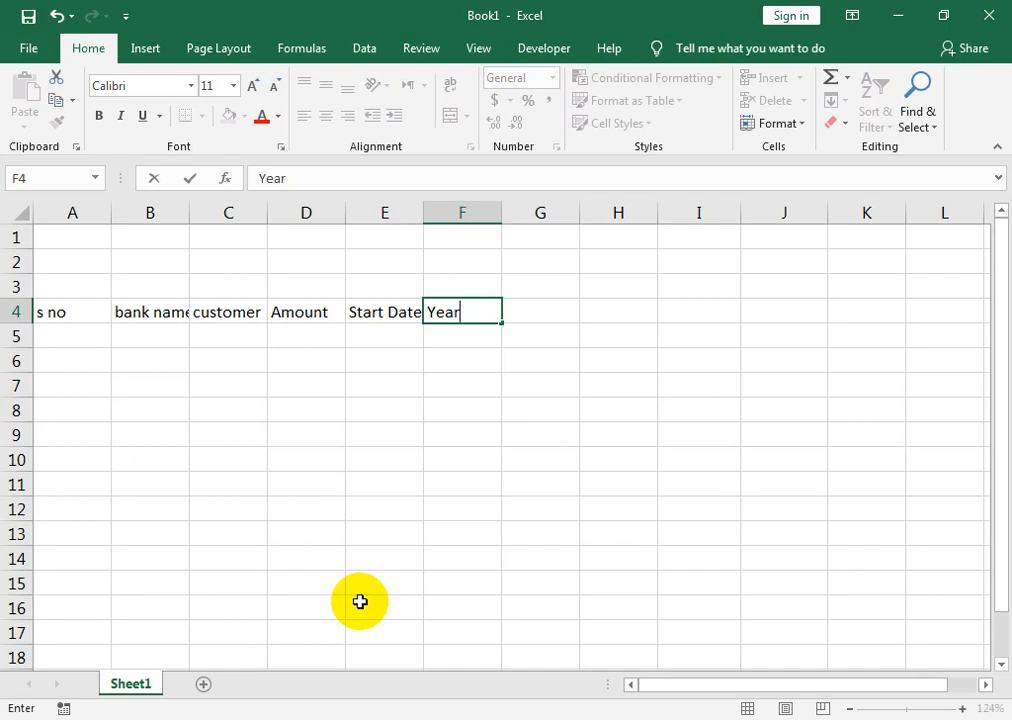
key("Tab")
type("Mont")
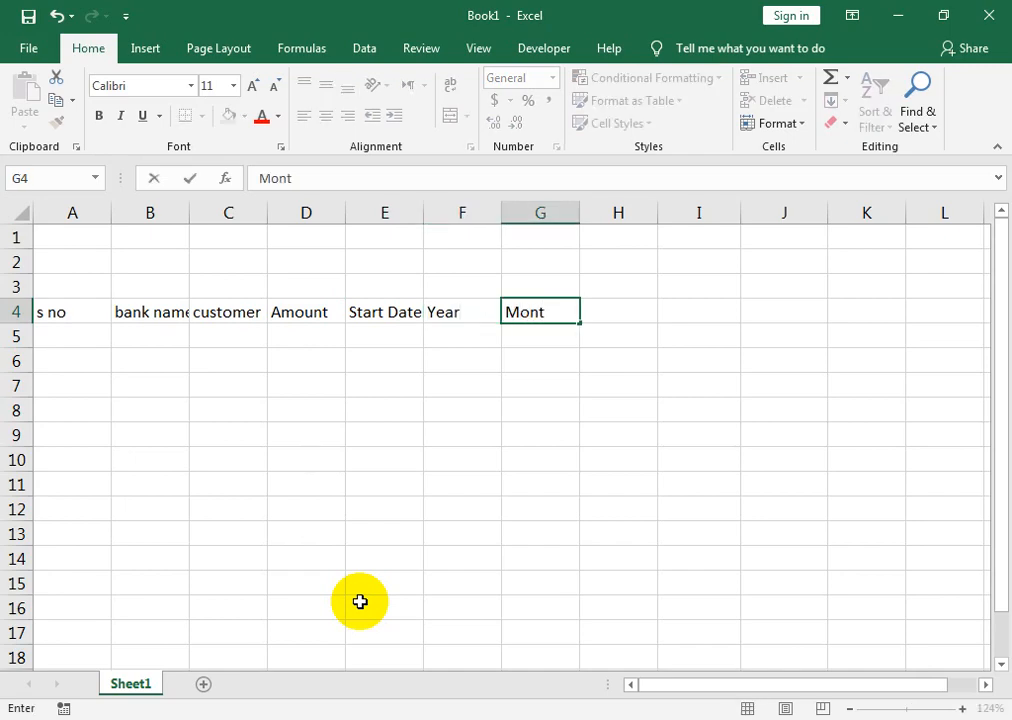
type("h")
key("Tab")
type("Days")
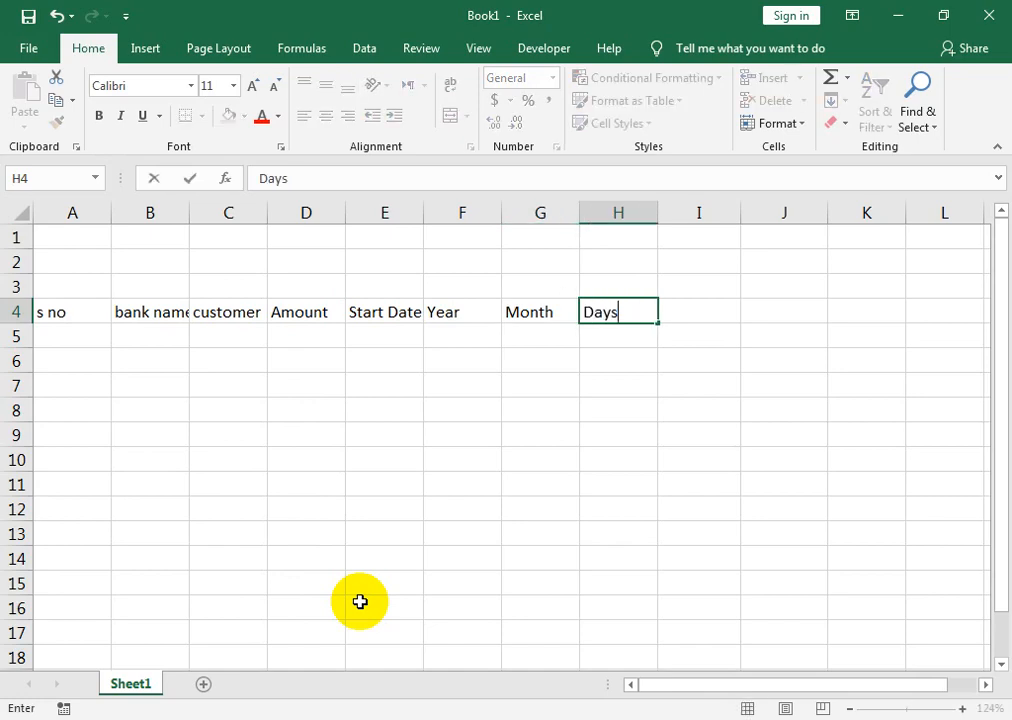
key("Tab")
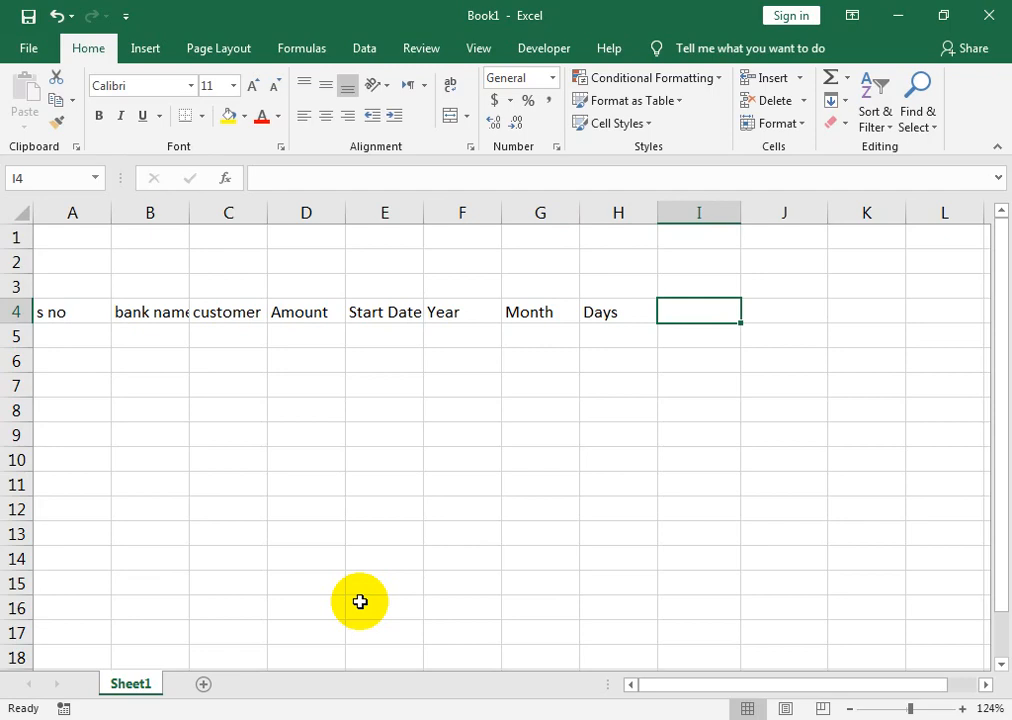
Step: Enter the headings "return Date" in cell I4 and "No Of Days" in cell J4
type("retu")
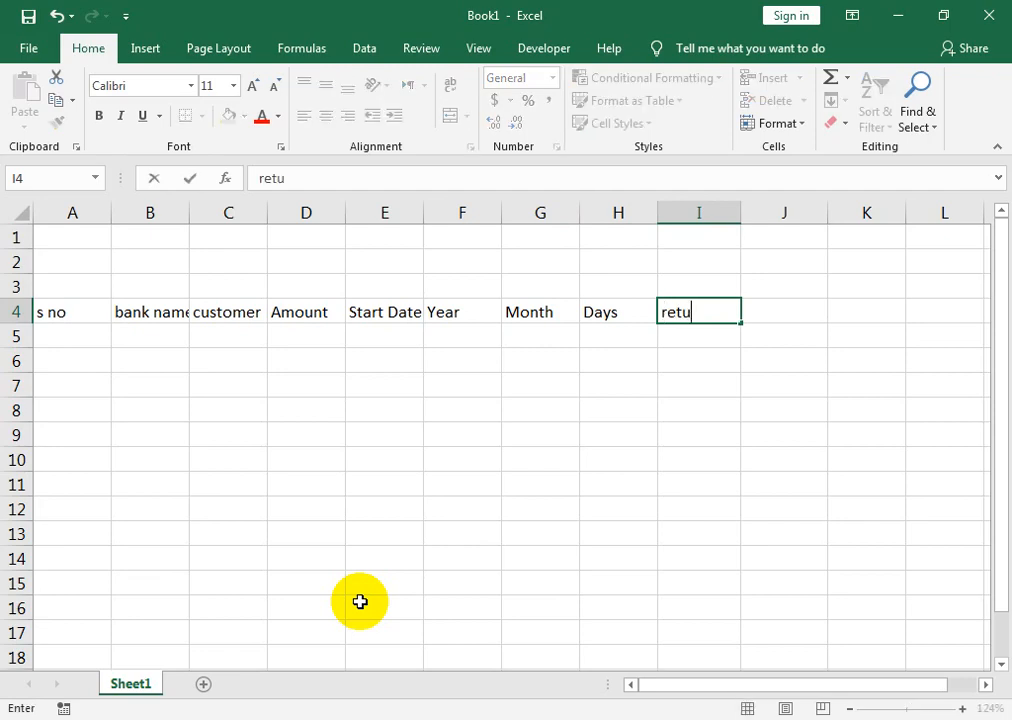
type("rn Date")
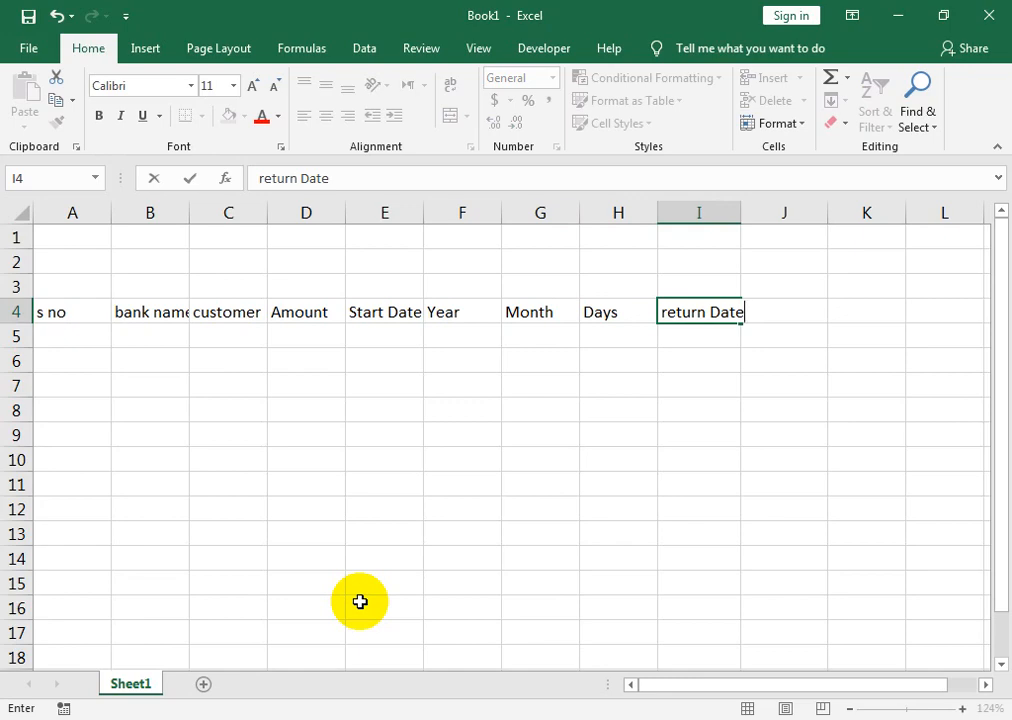
key("Tab")
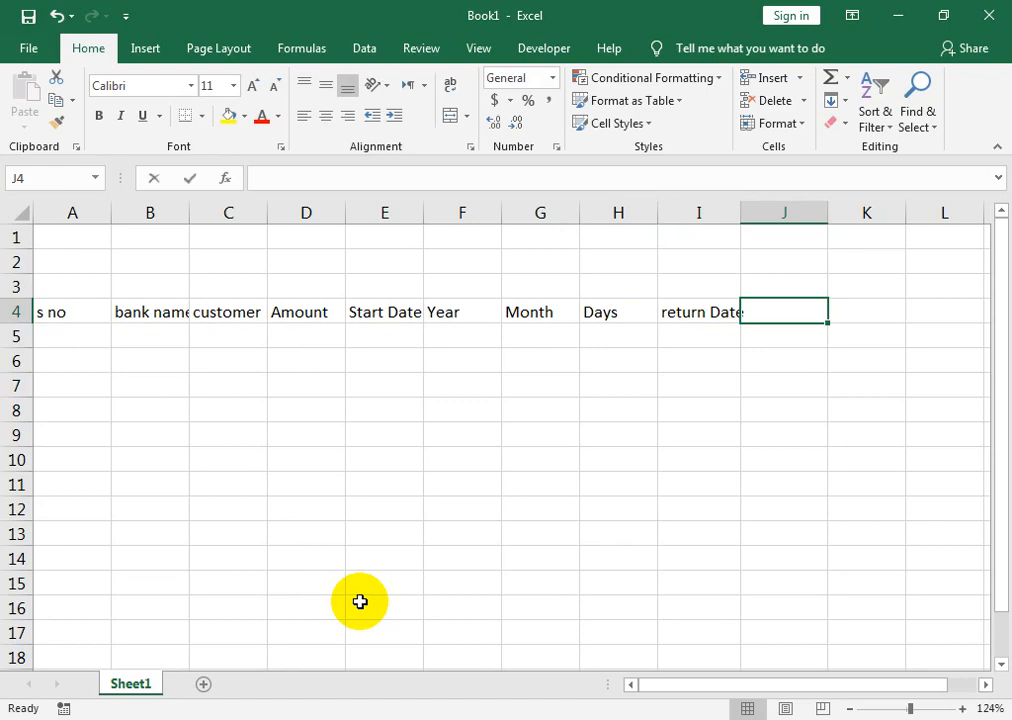
type("No Of")
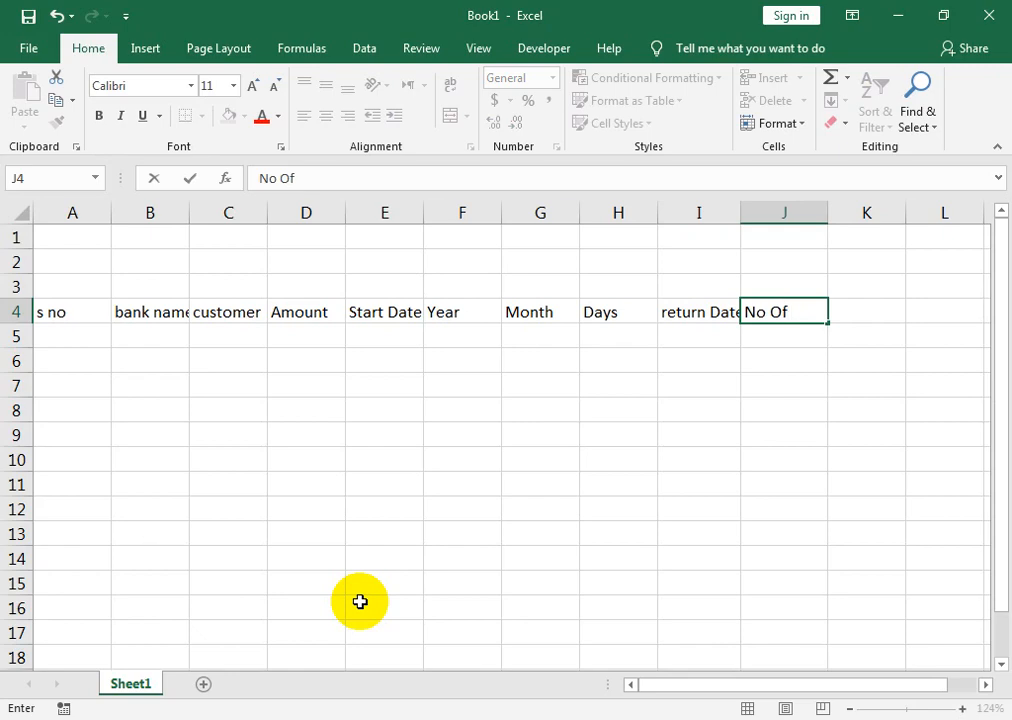
type(" Days")
key("Tab")
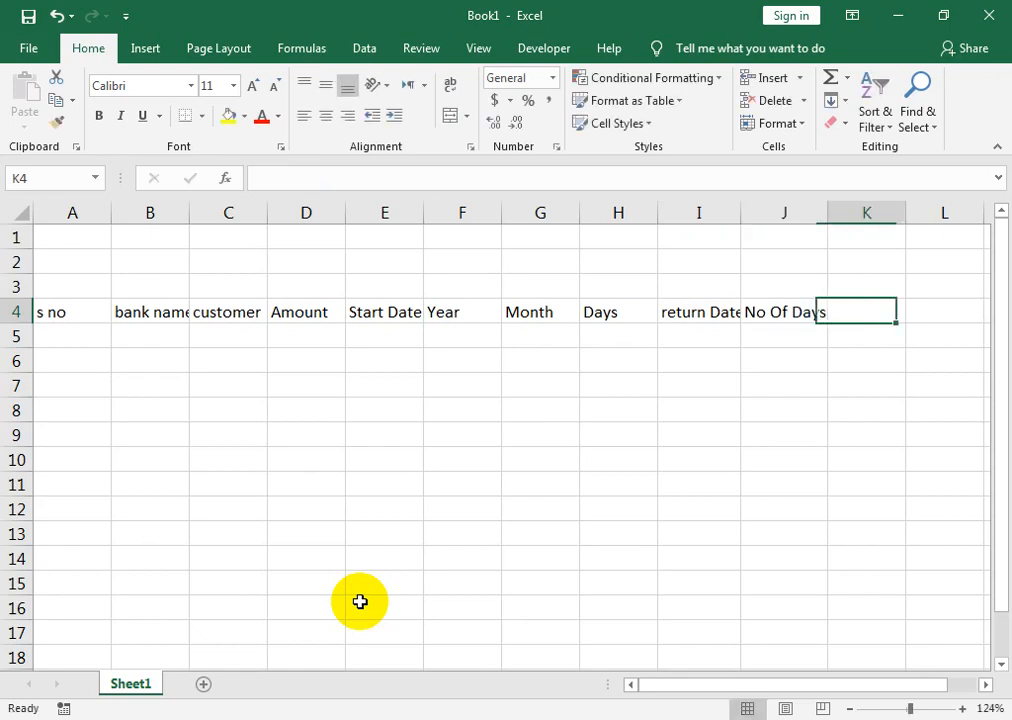
Step: Enter the headings "Intrest Rate" in cell K4 and "Intrest Amount" in cell L4
type("In")
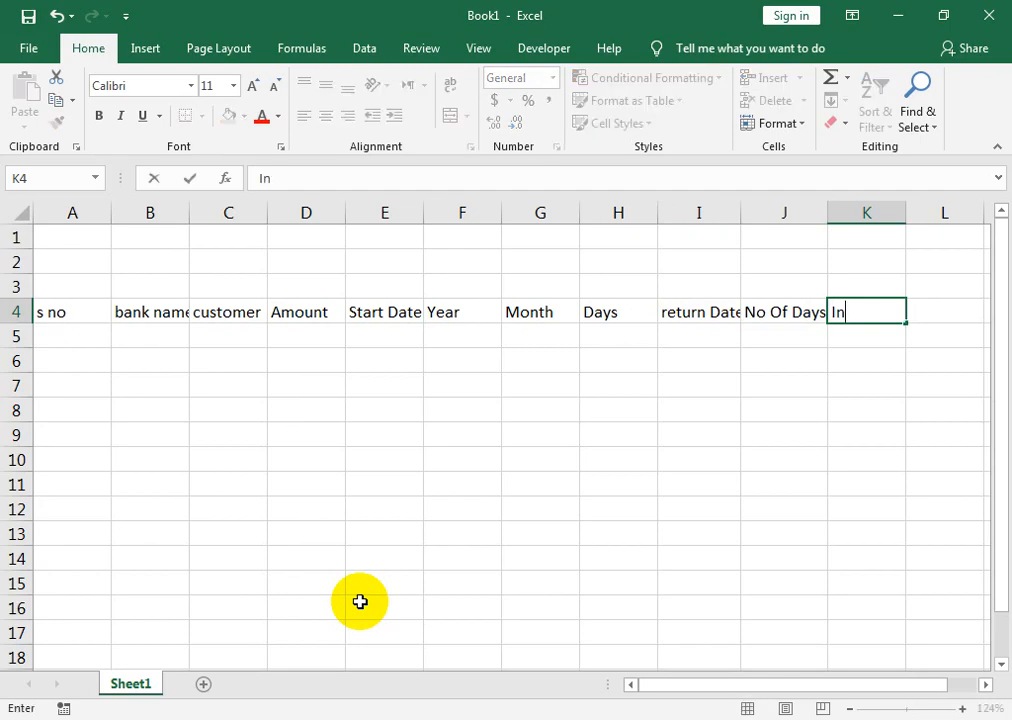
type("trest Rate")
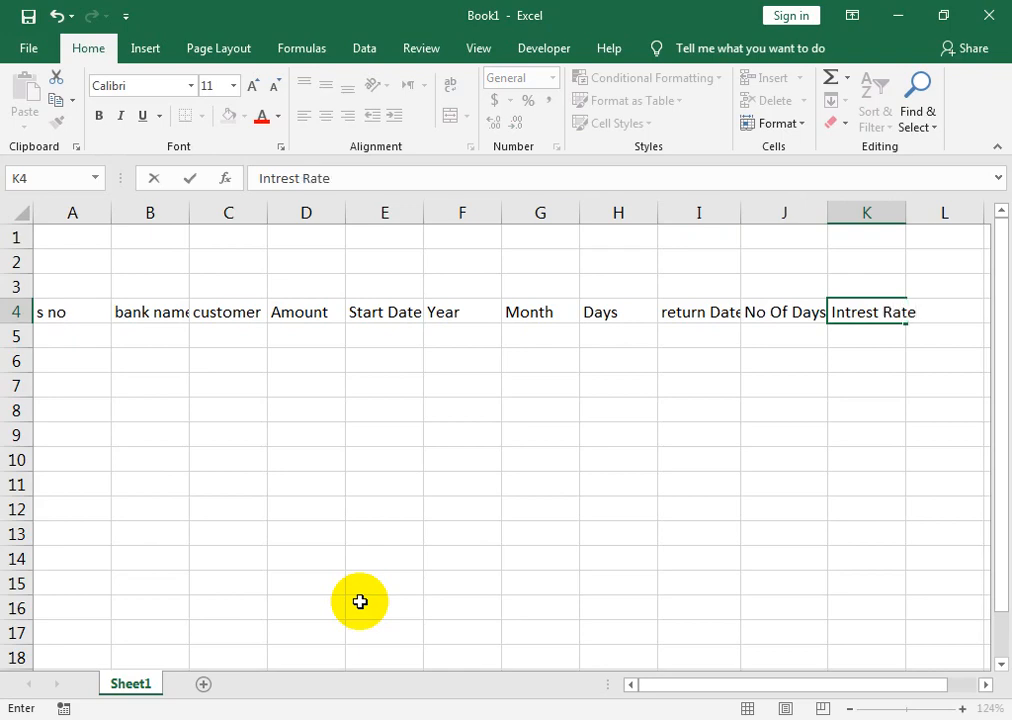
key("Tab")
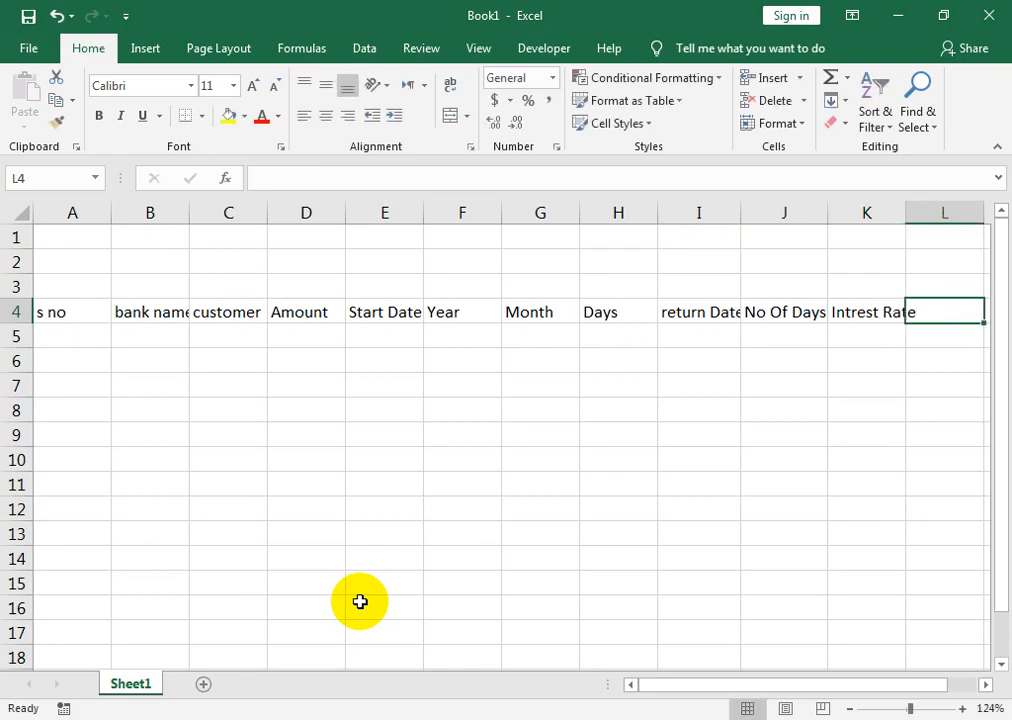
type("I")
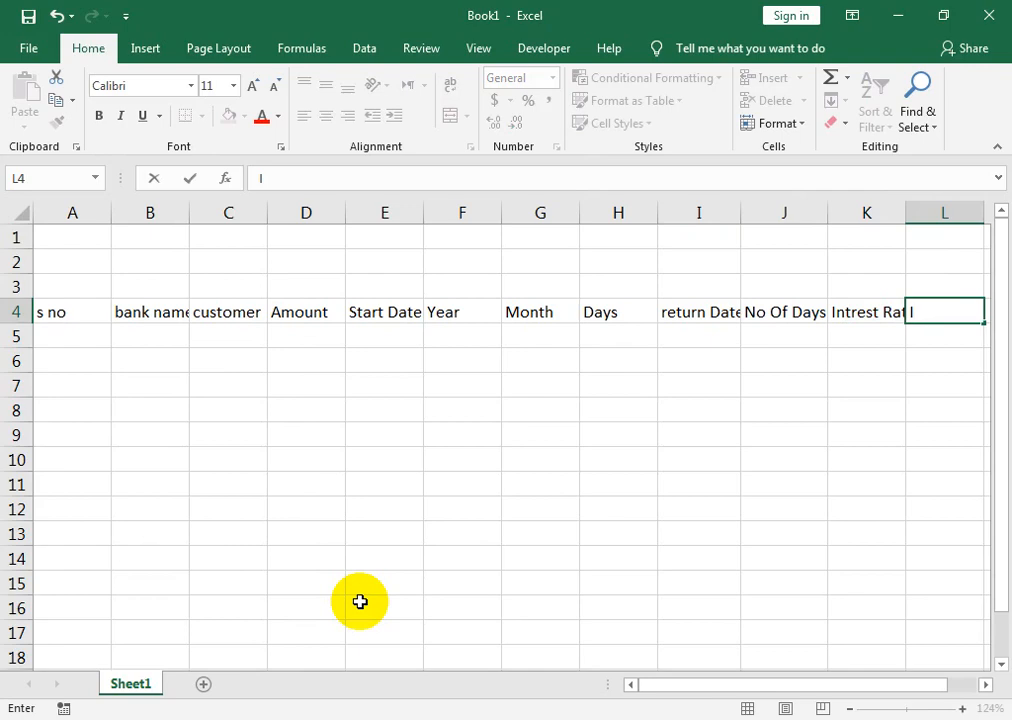
type("ntrest A")
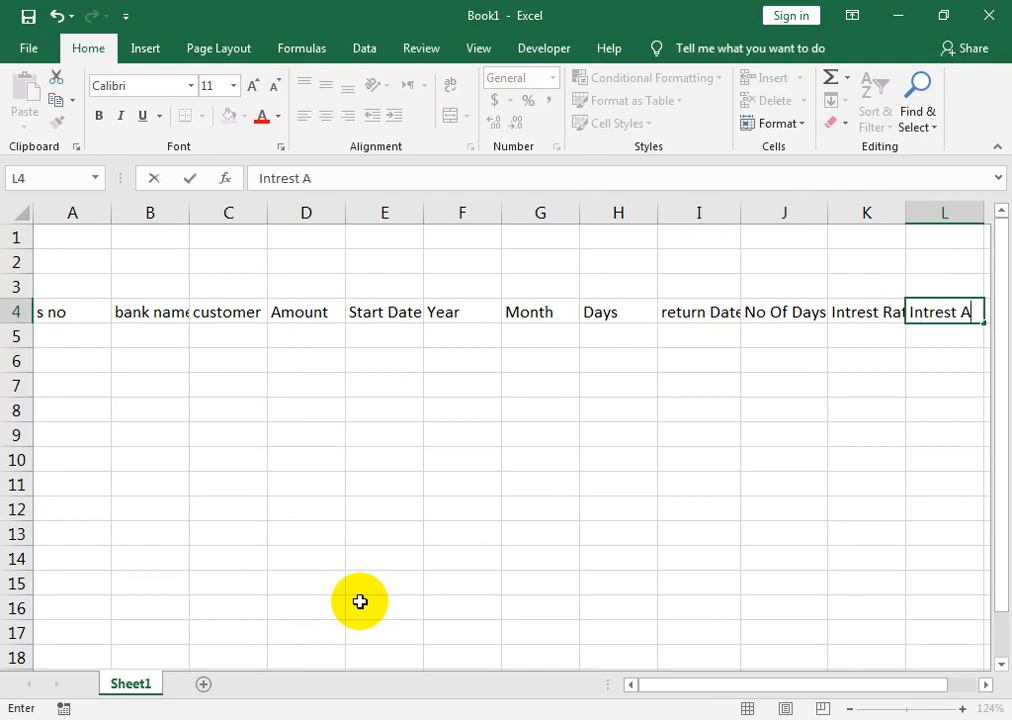
type("mount")
key("Tab")
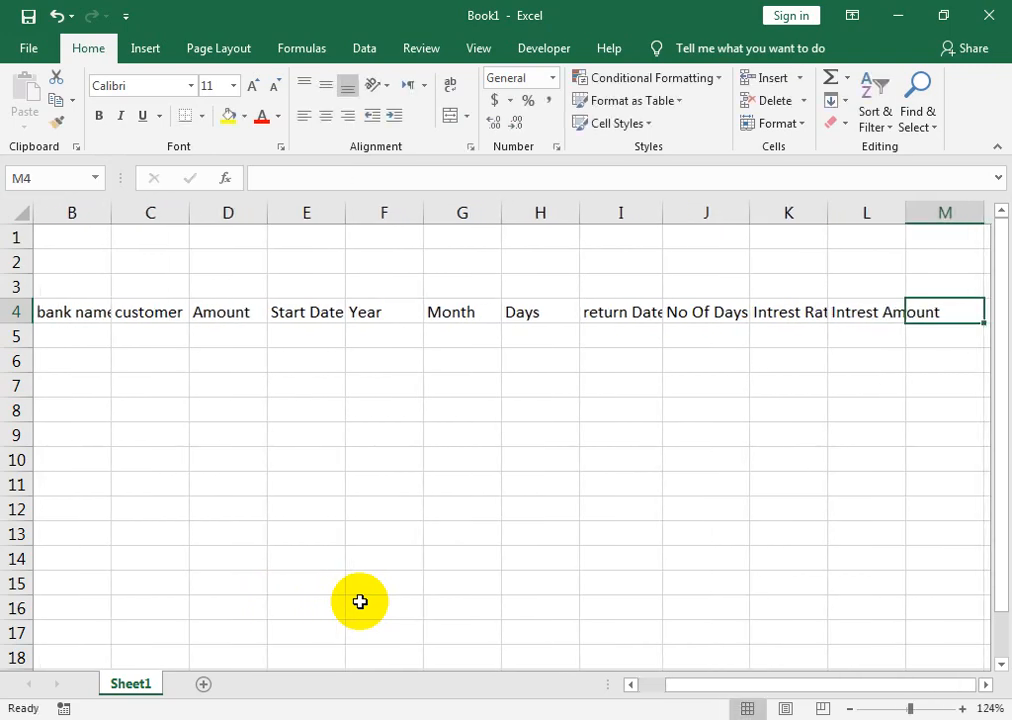
Step: Enter the heading "Bank Loan Return" in cell M4 to complete the header row
type("B")
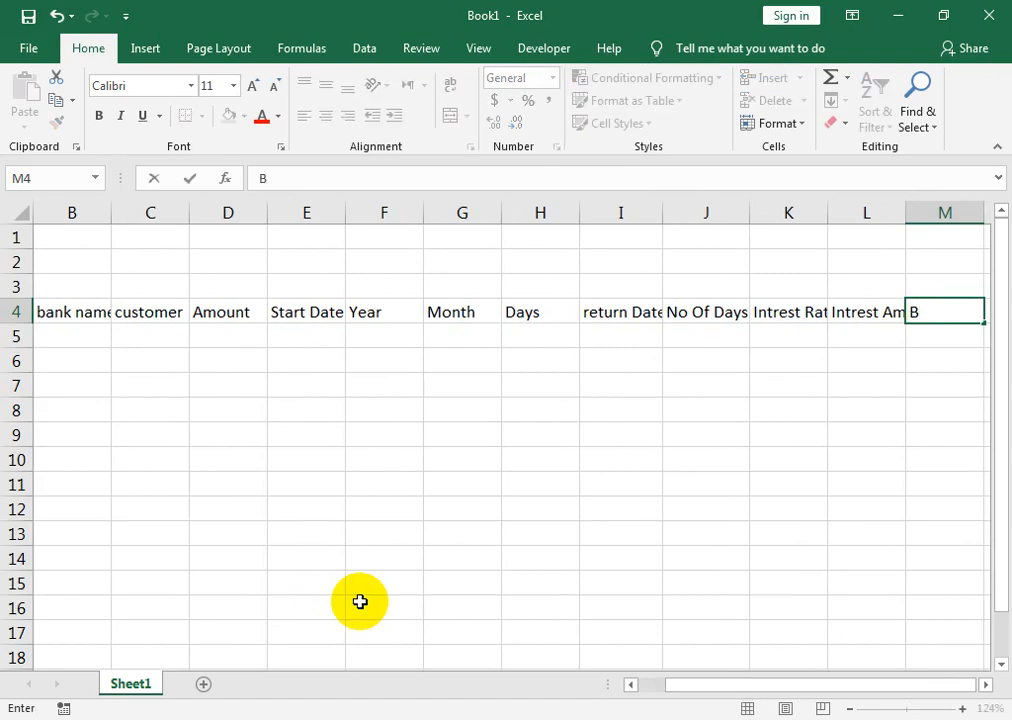
type("ank Loan")
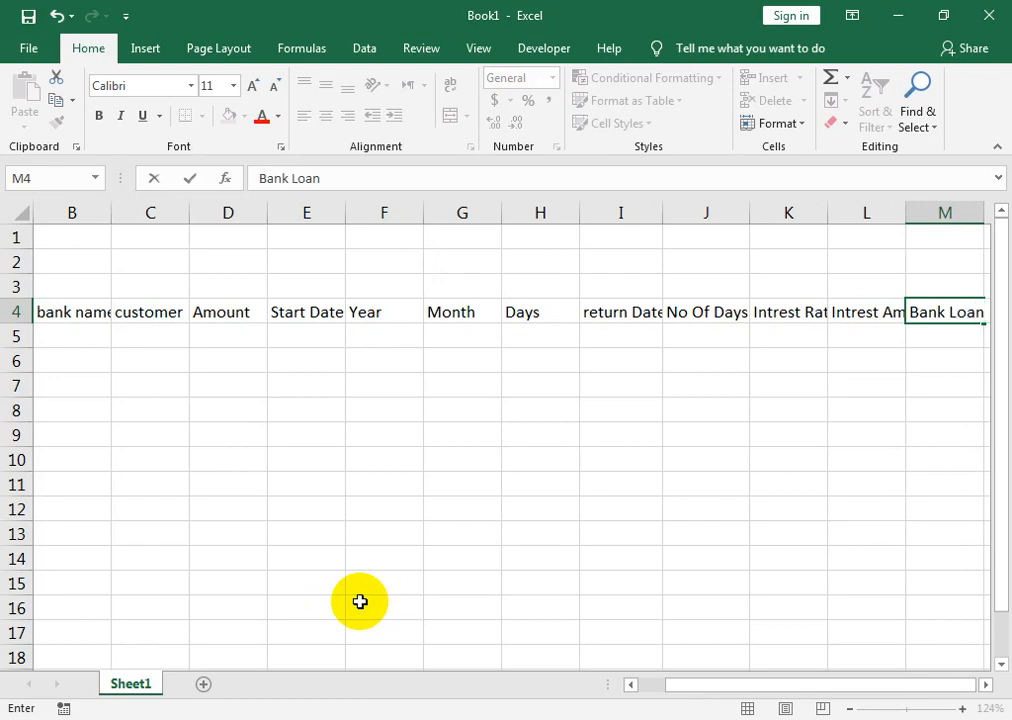
type(" Return")
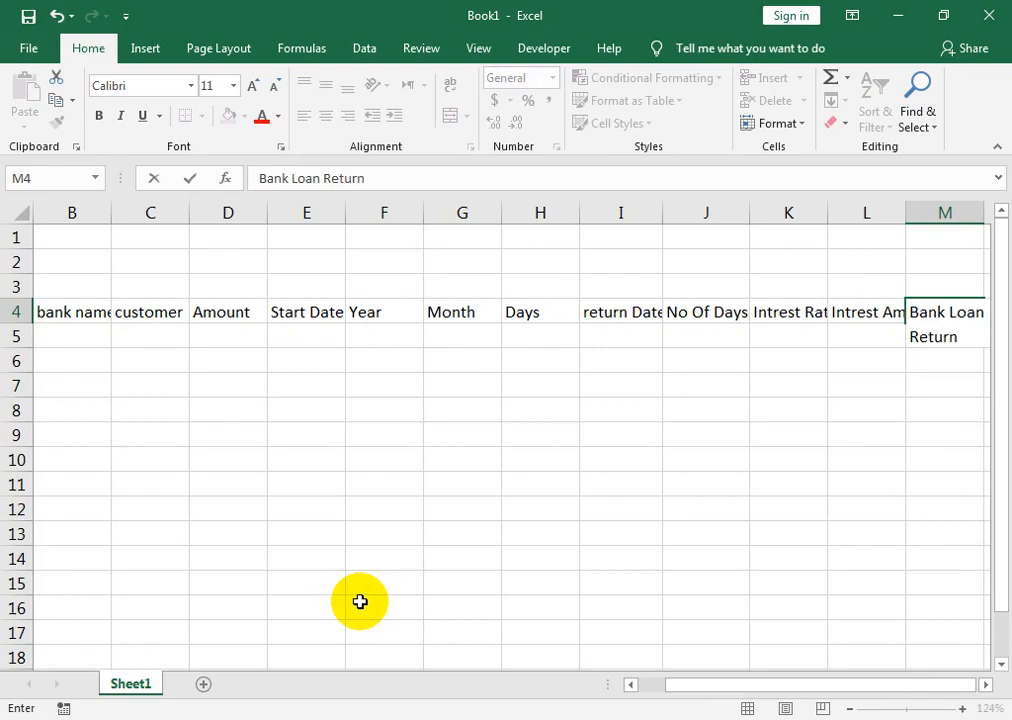
key("Return")
key("Left")
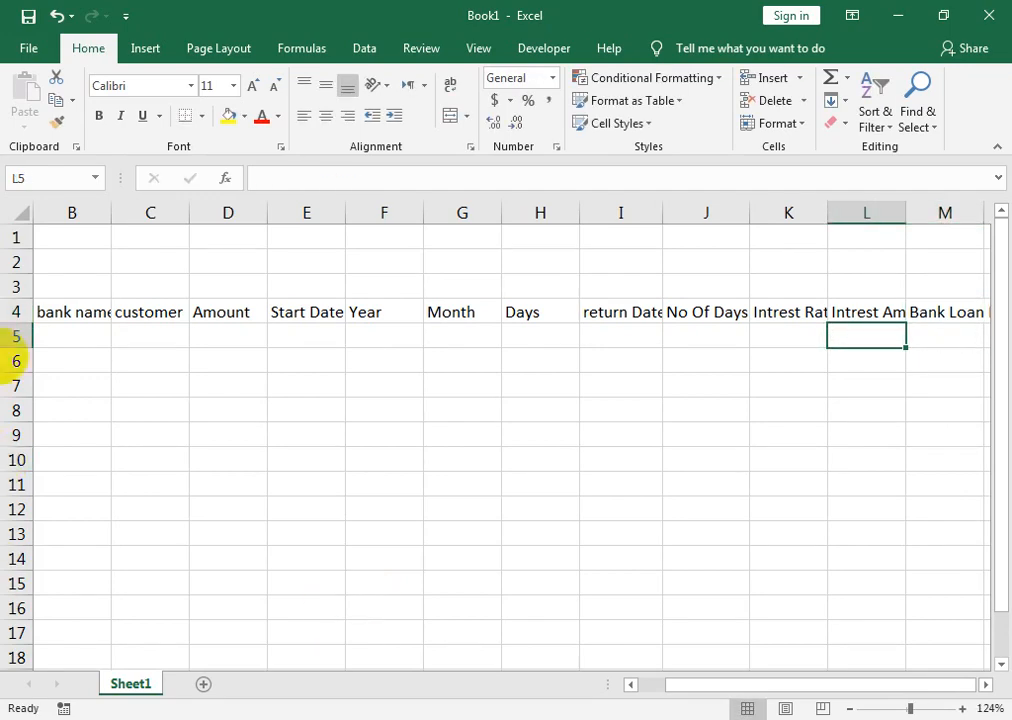
Step: Wrap the text of the whole header row 4 and center it horizontally
left_click(22, 312)
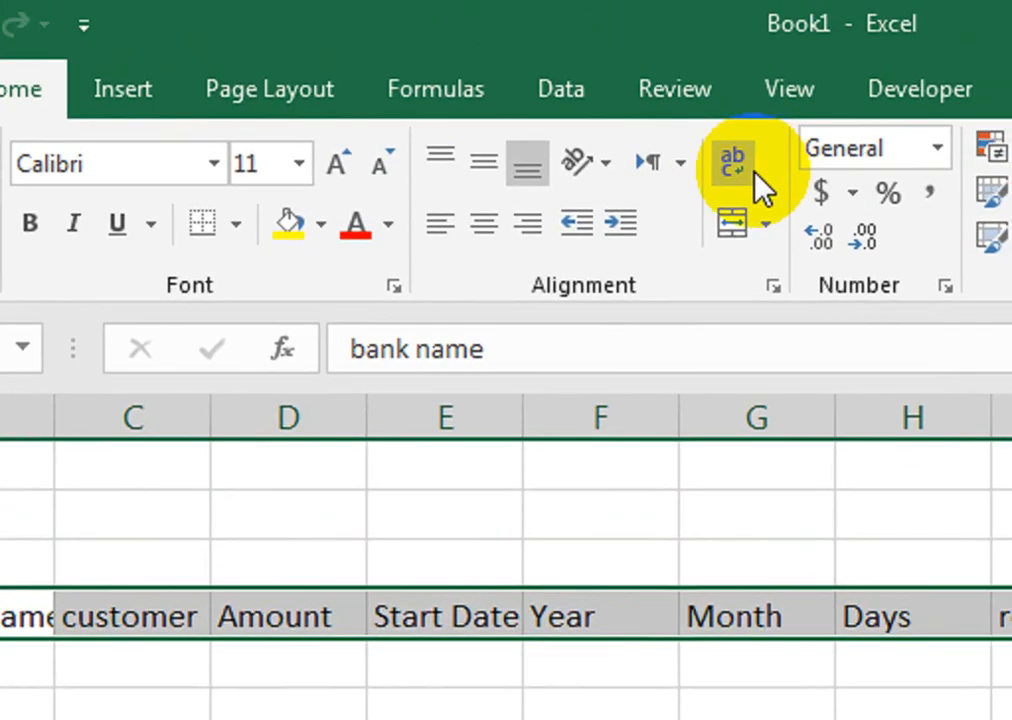
left_click(757, 190)
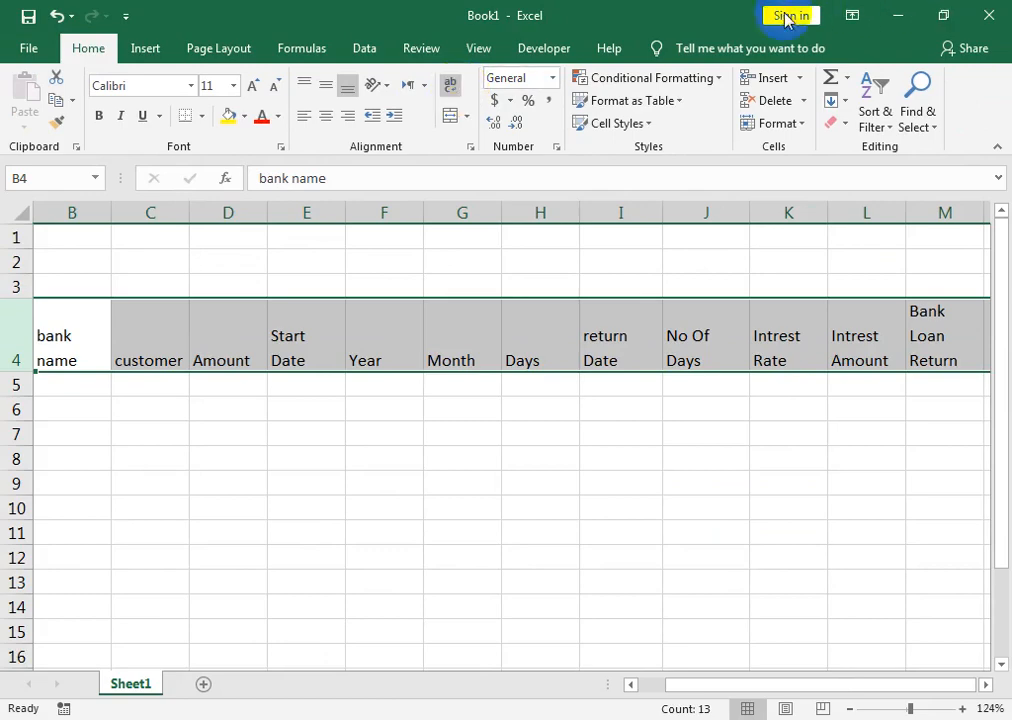
left_click(325, 118)
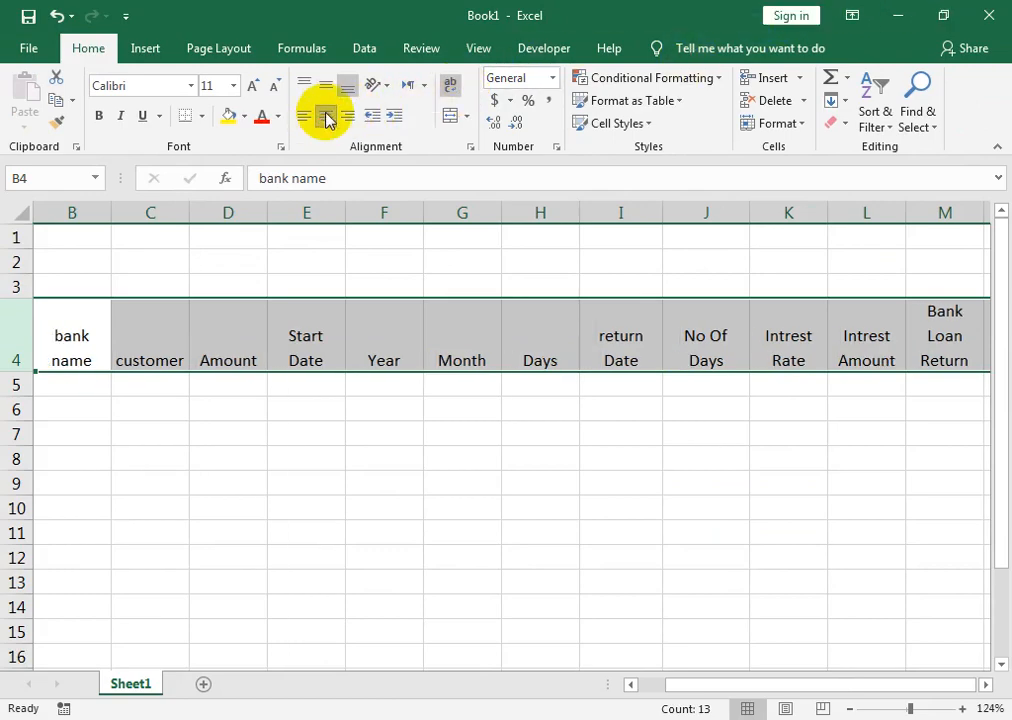
Step: Center the header row 4 text vertically within its cells
left_click(326, 87)
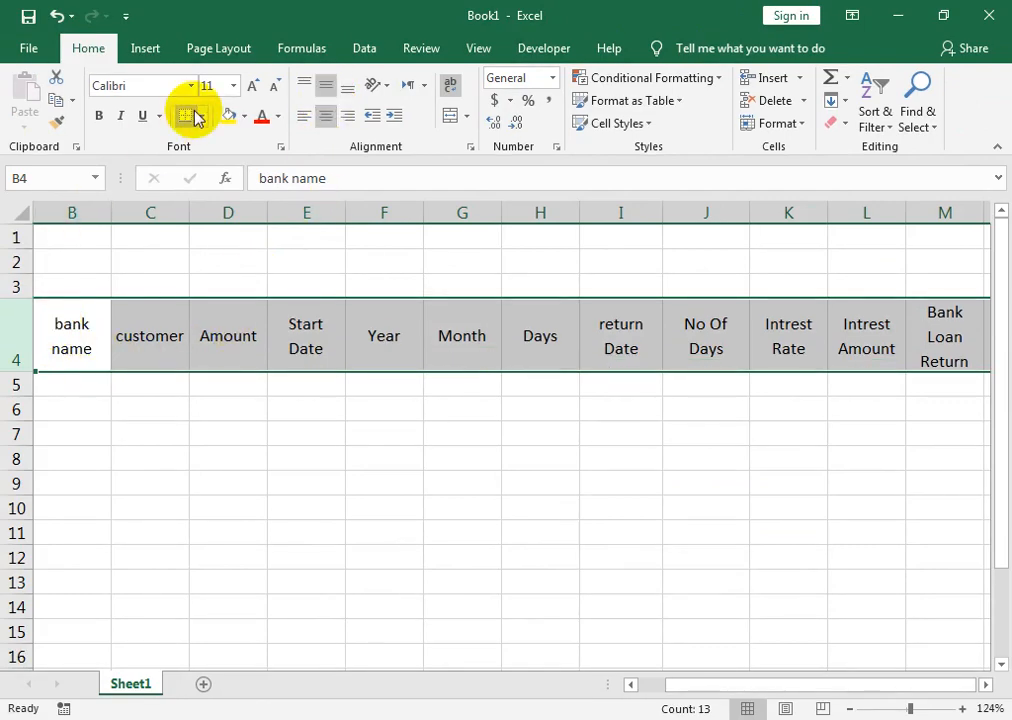
left_click_drag(140, 335, 1000, 347)
double_click(61, 334)
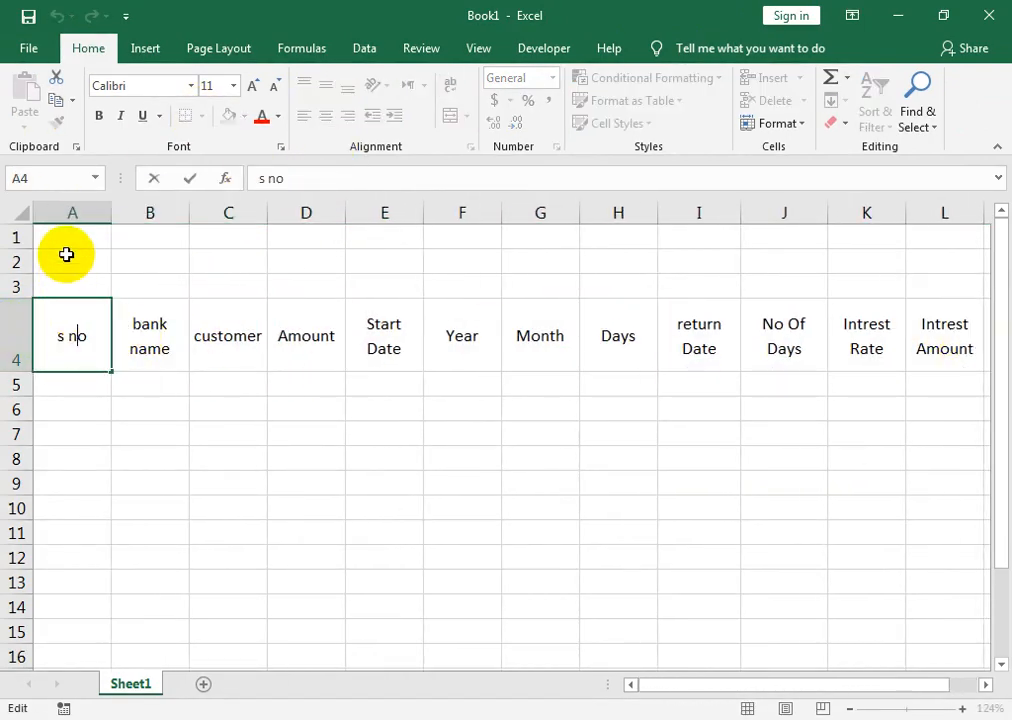
Step: Zoom the sheet to the range A1:M13 so that all table columns fit in view
left_click_drag(70, 244, 944, 610)
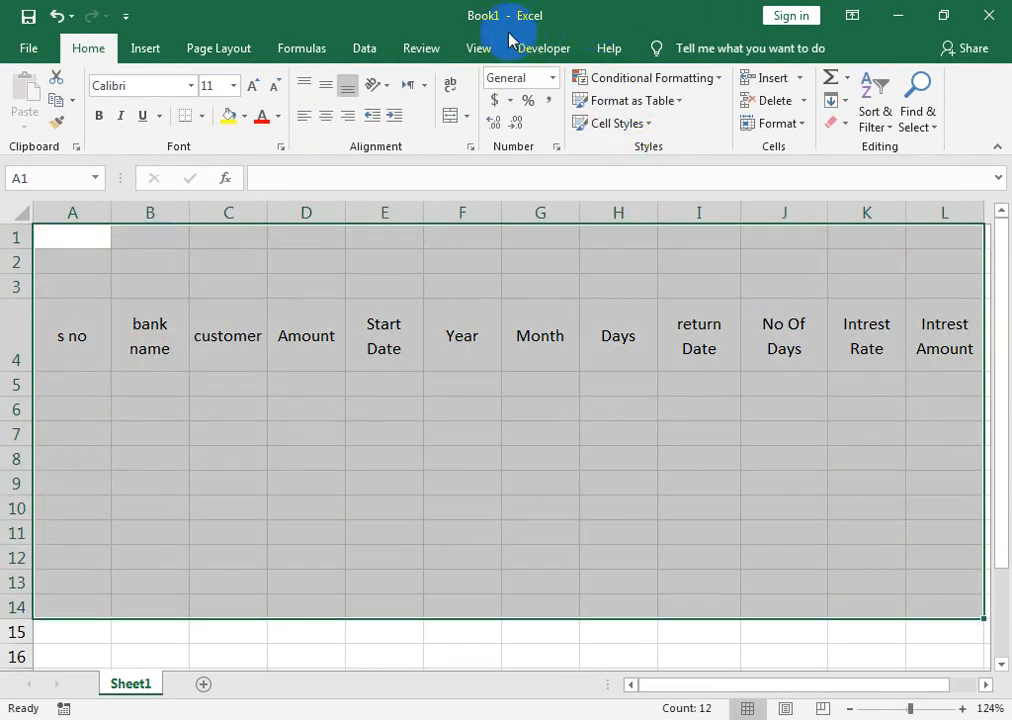
left_click(480, 48)
left_click(462, 102)
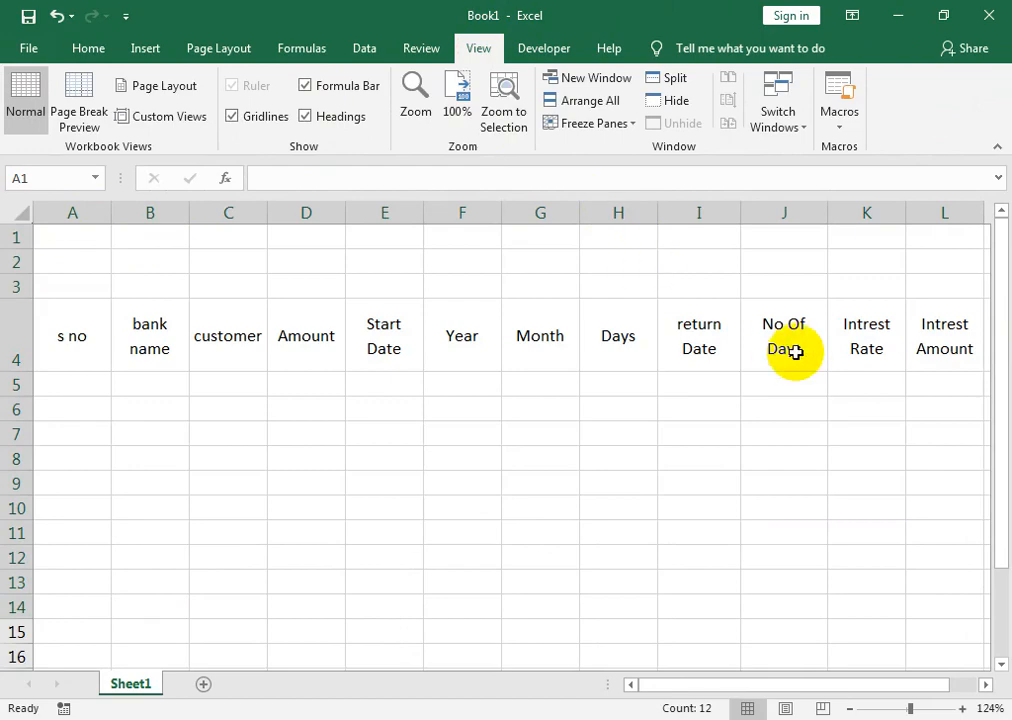
left_click_drag(918, 340, 829, 316)
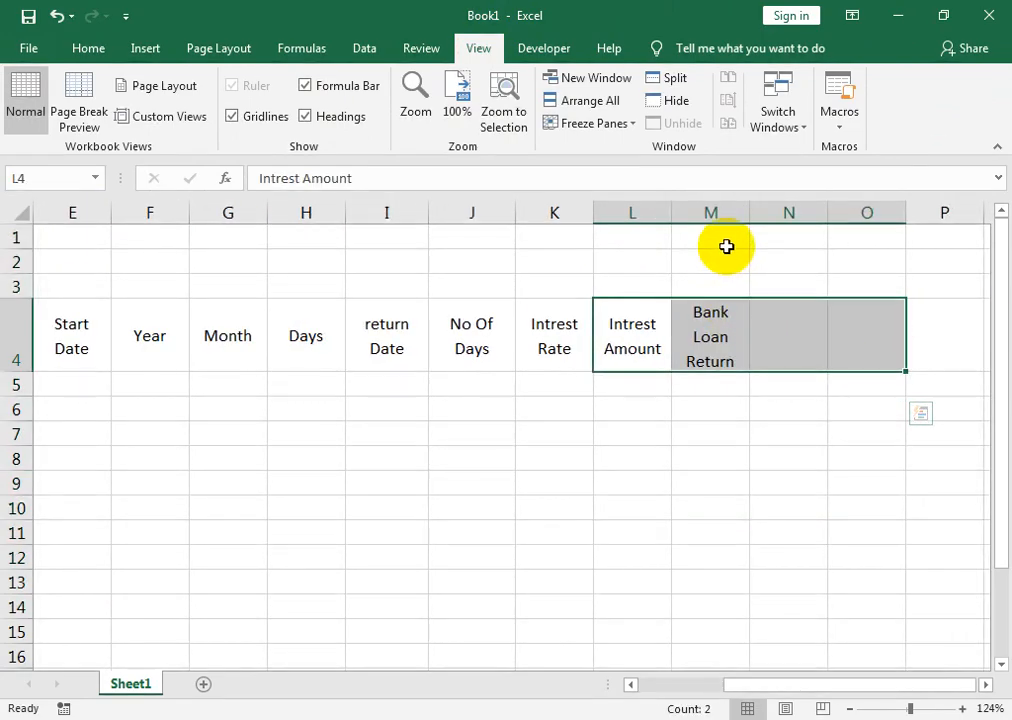
left_click_drag(725, 246, 3, 582)
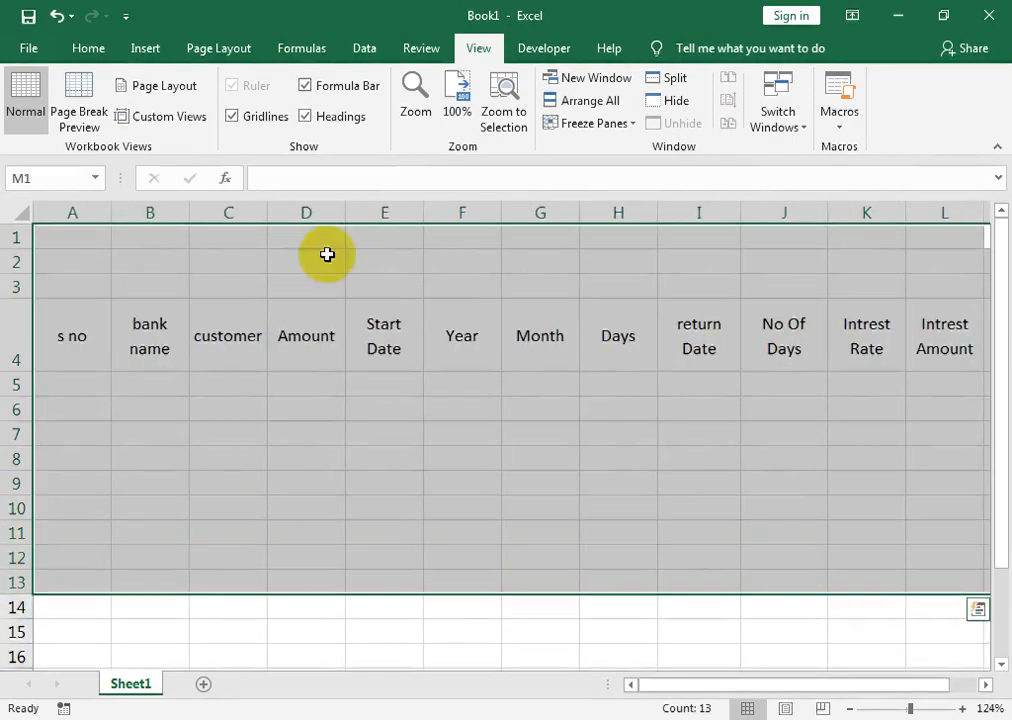
left_click(494, 120)
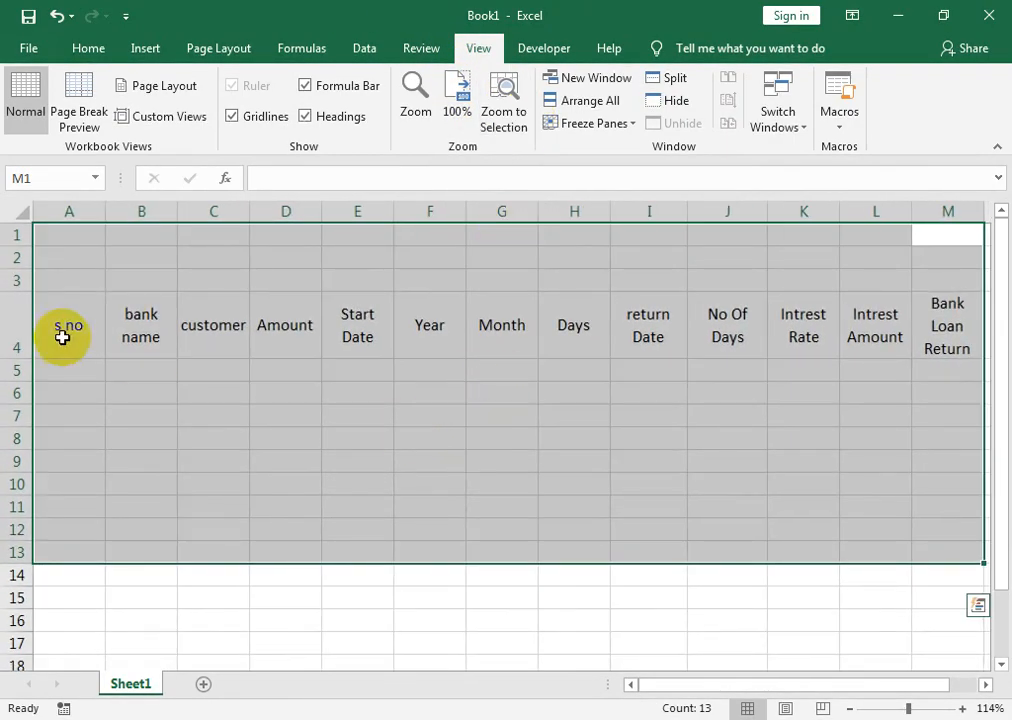
Step: Apply all borders and a thick outside border to the table range A4:M13
left_click(101, 334)
left_click_drag(101, 334, 648, 548)
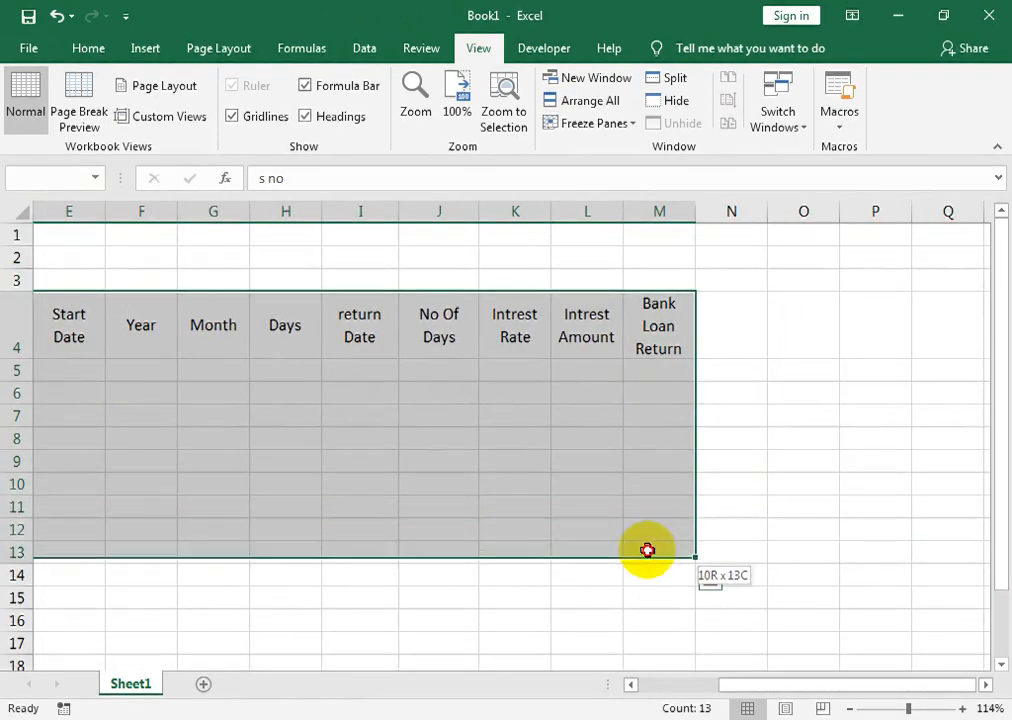
left_click(92, 50)
left_click(201, 118)
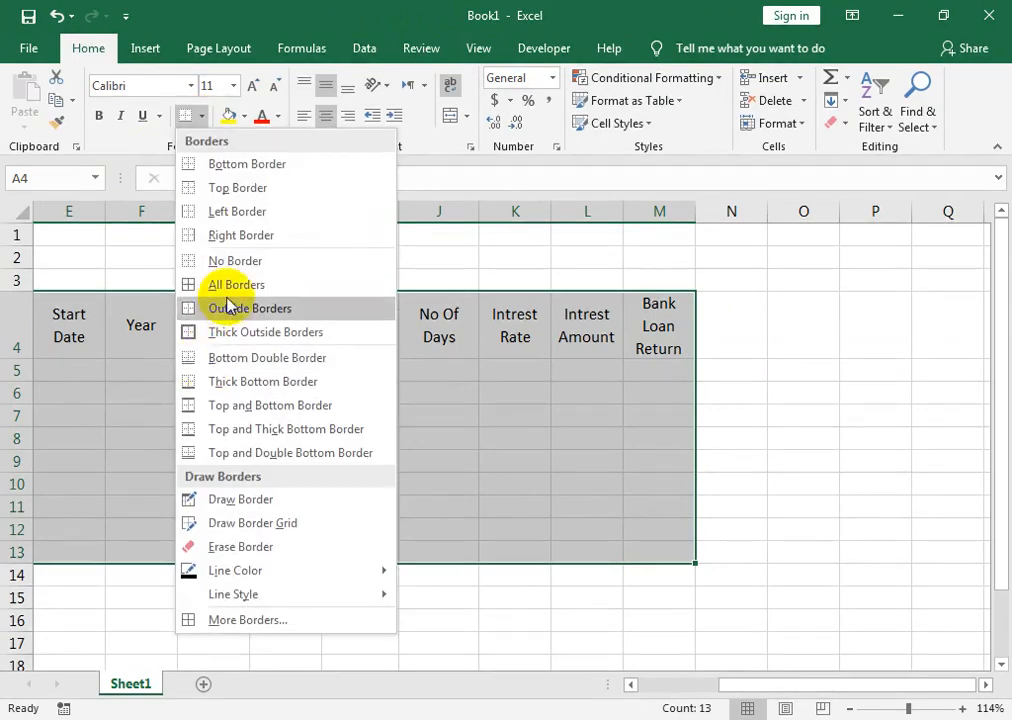
left_click(236, 284)
left_click(203, 118)
left_click(203, 335)
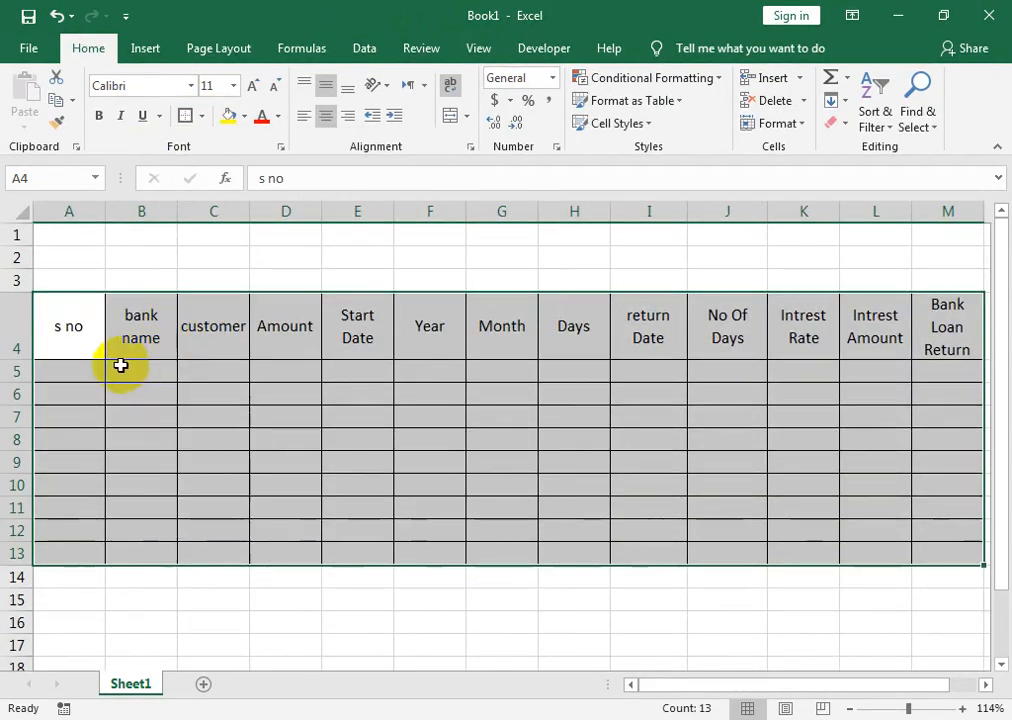
left_click(86, 374)
type("12")
key("Return")
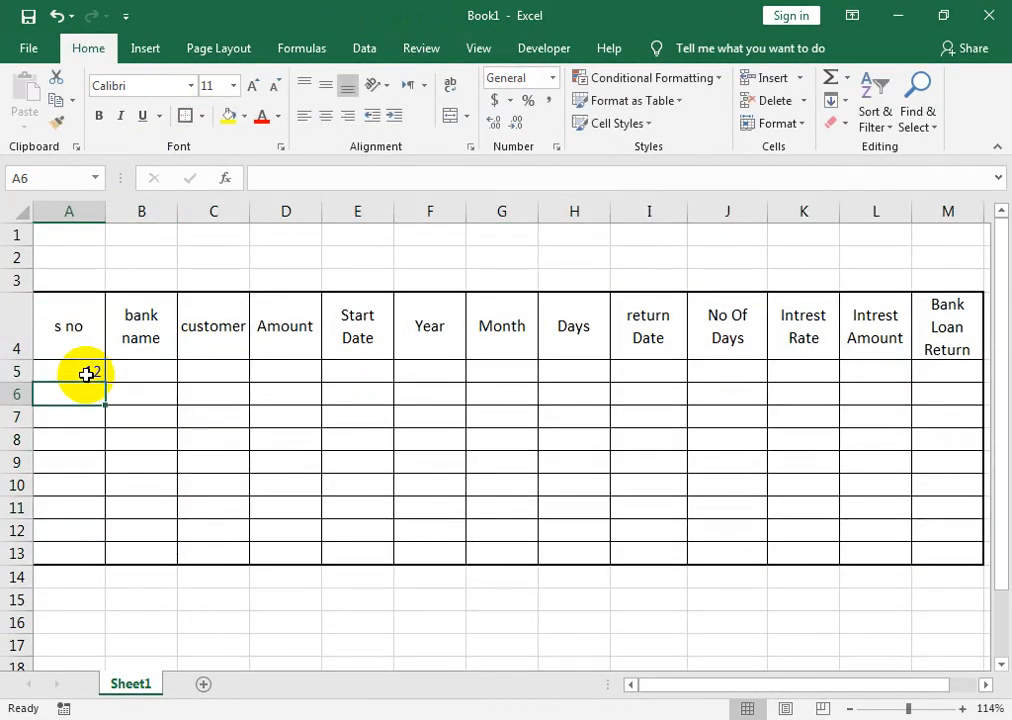
type("1")
key("Return")
type("2")
key("Return")
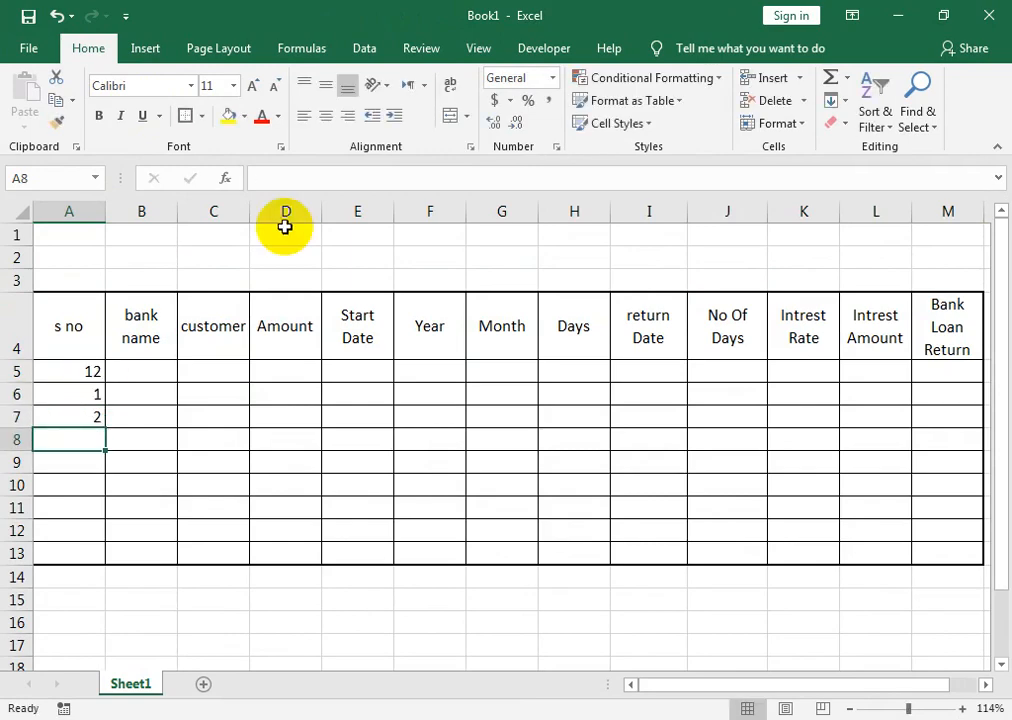
Step: Number the s no column from 1 to 9 in cells A5 to A13 and center the numbers horizontally
left_click(99, 370)
type("1")
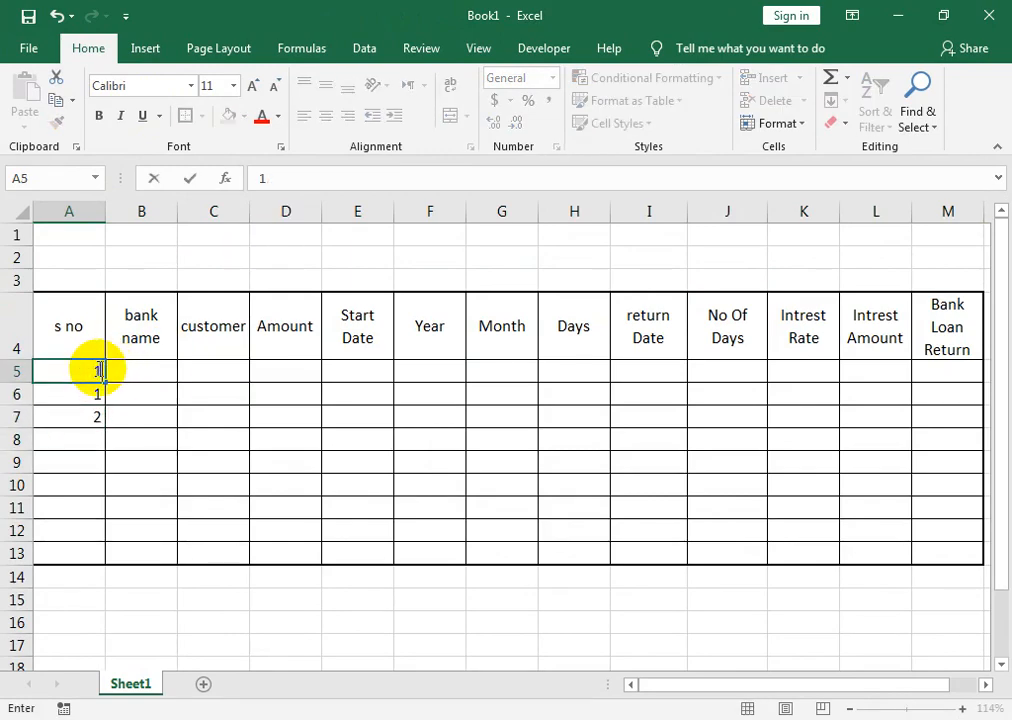
key("Return")
type("2")
key("Return")
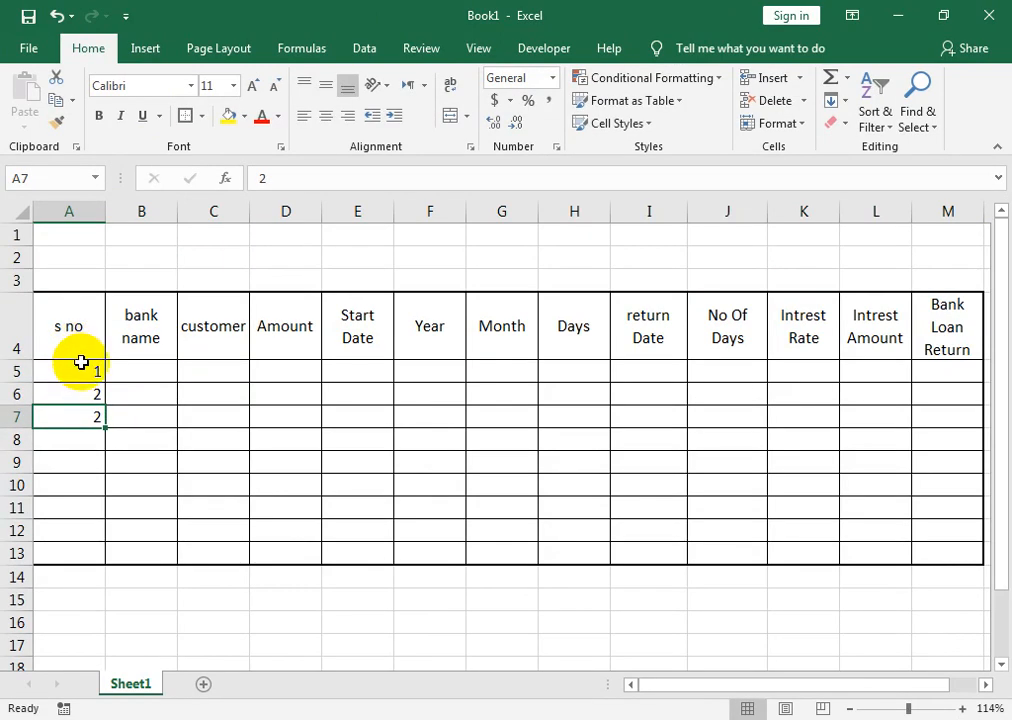
left_click_drag(83, 369, 97, 553)
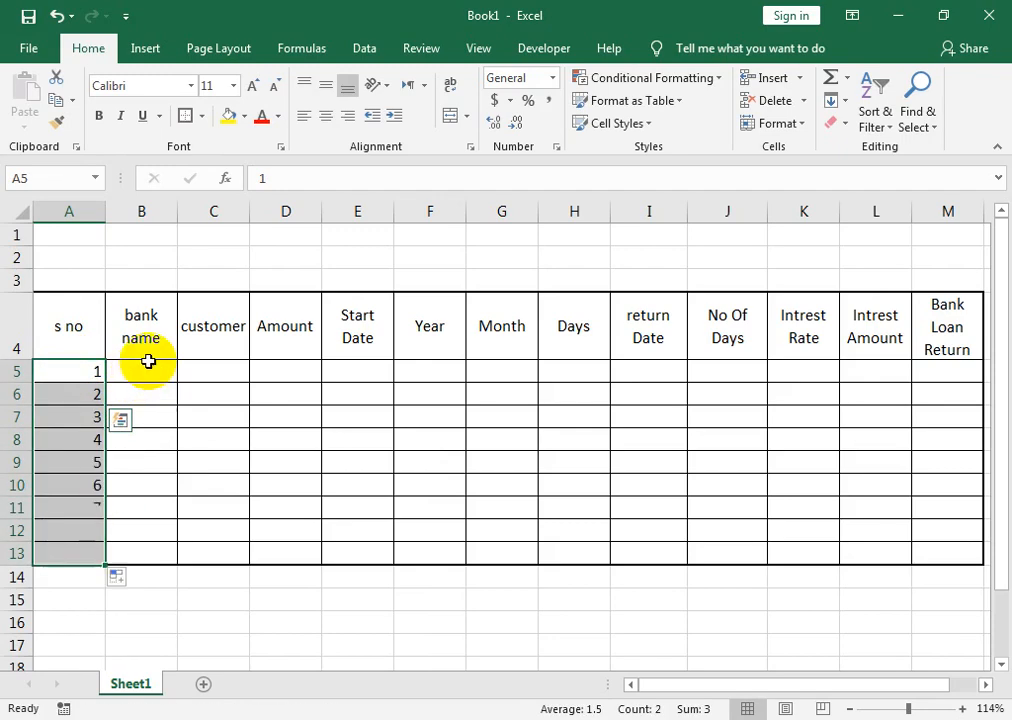
left_click(327, 116)
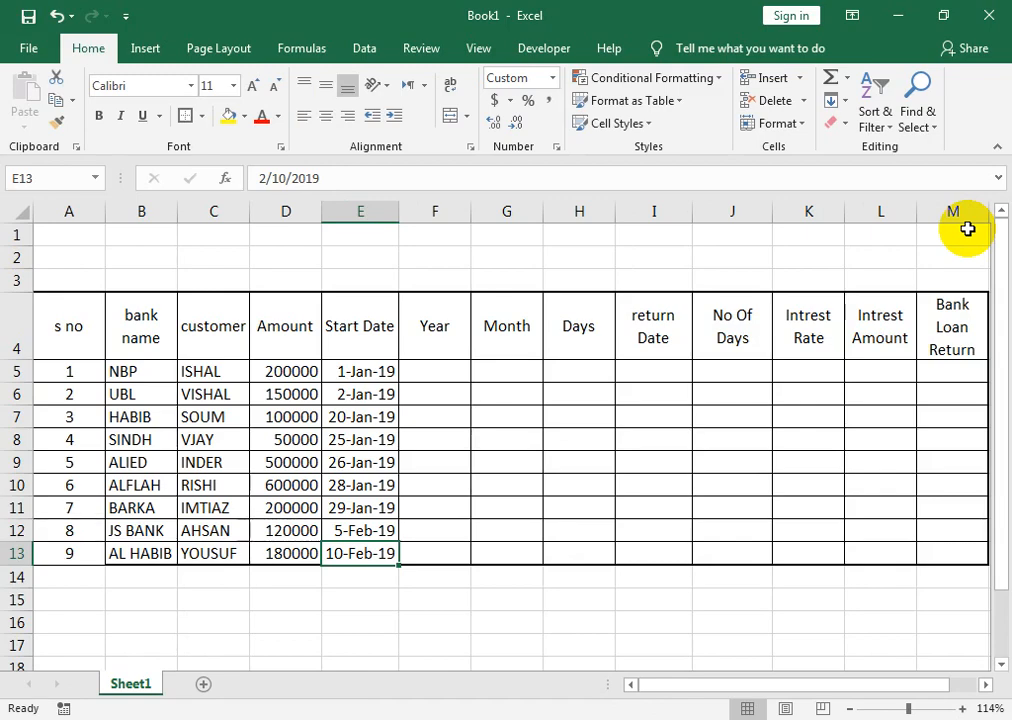
Step: Enter the Year values 2, 1 and 3 in cells F5 to F7
key("Up")
key("Up")
key("Up")
key("Up")
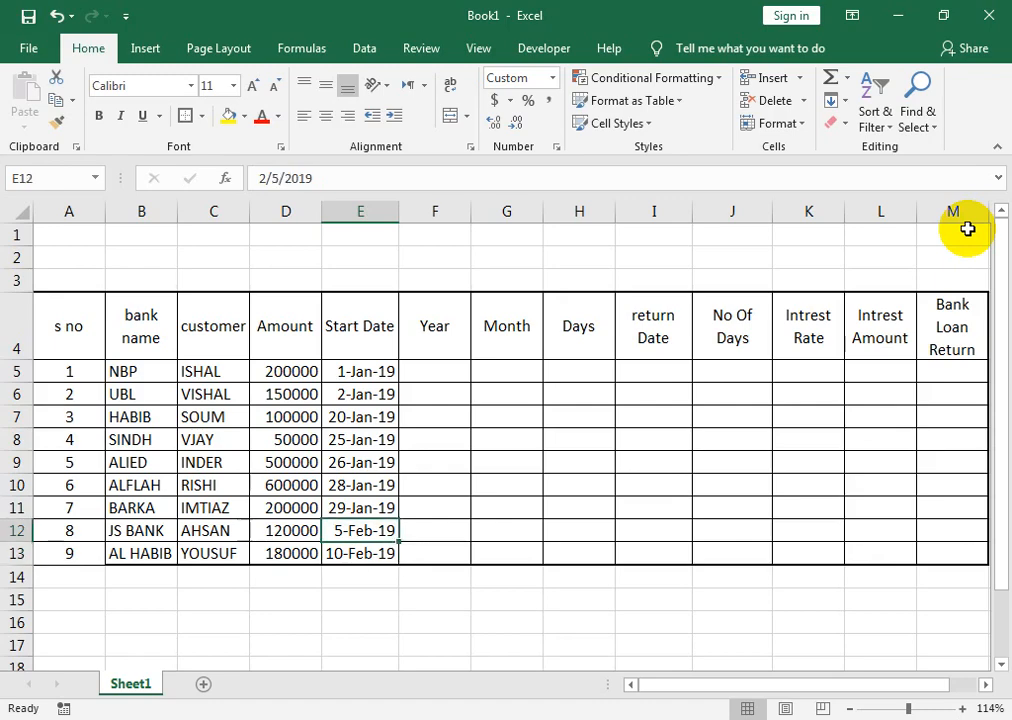
key("Right")
key("Up")
key("Up")
key("Up")
key("Up")
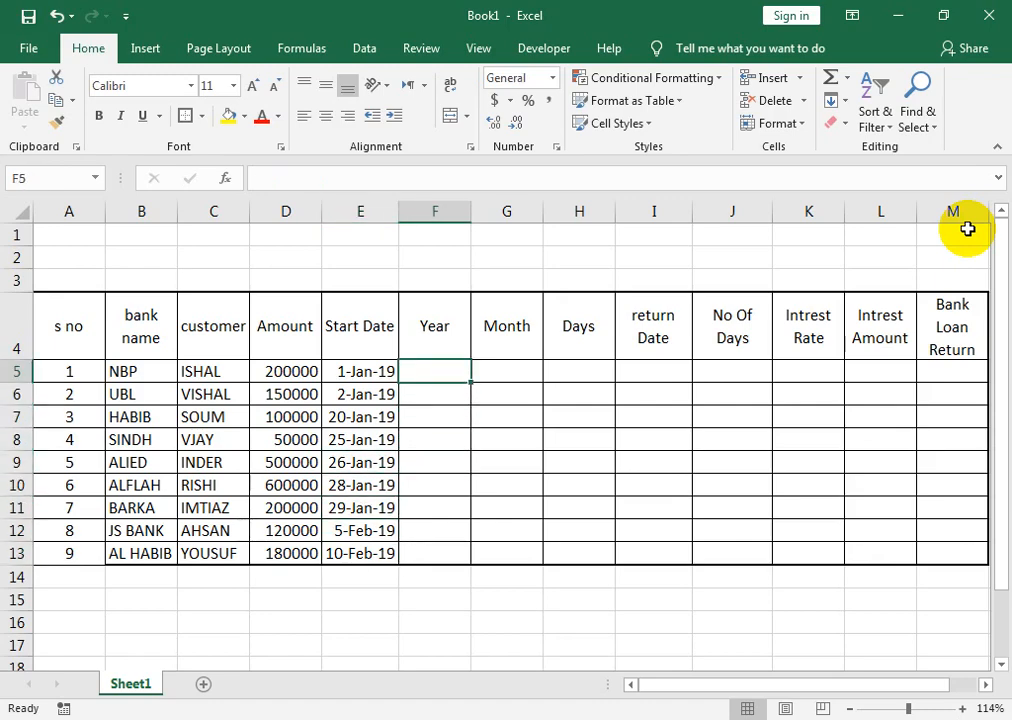
type("2")
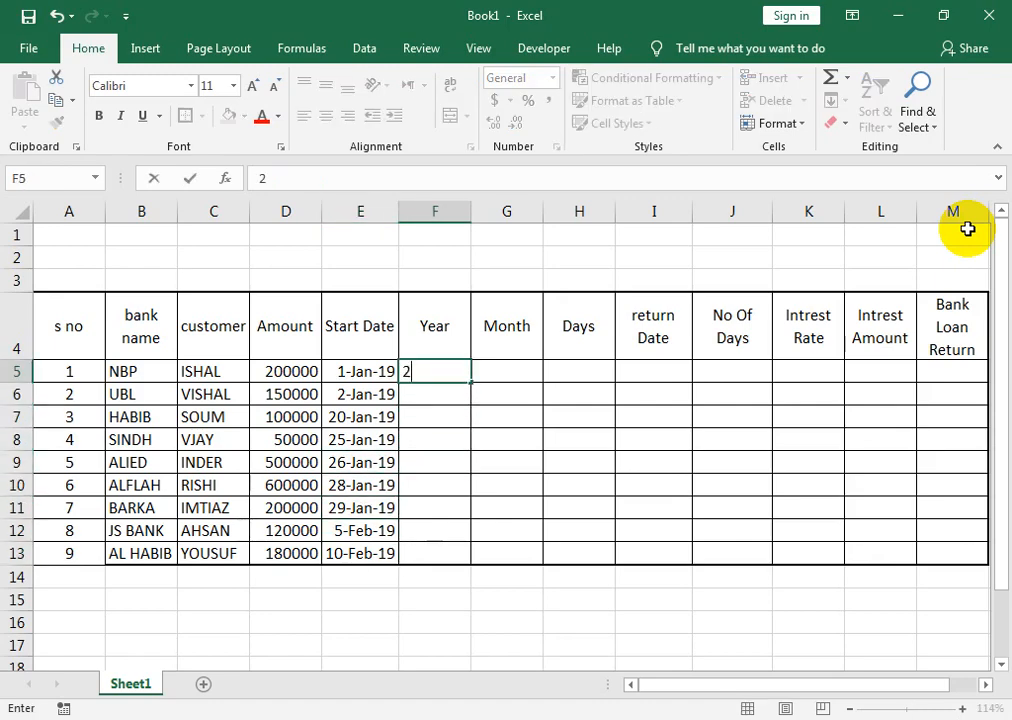
key("Return")
type("1")
key("Return")
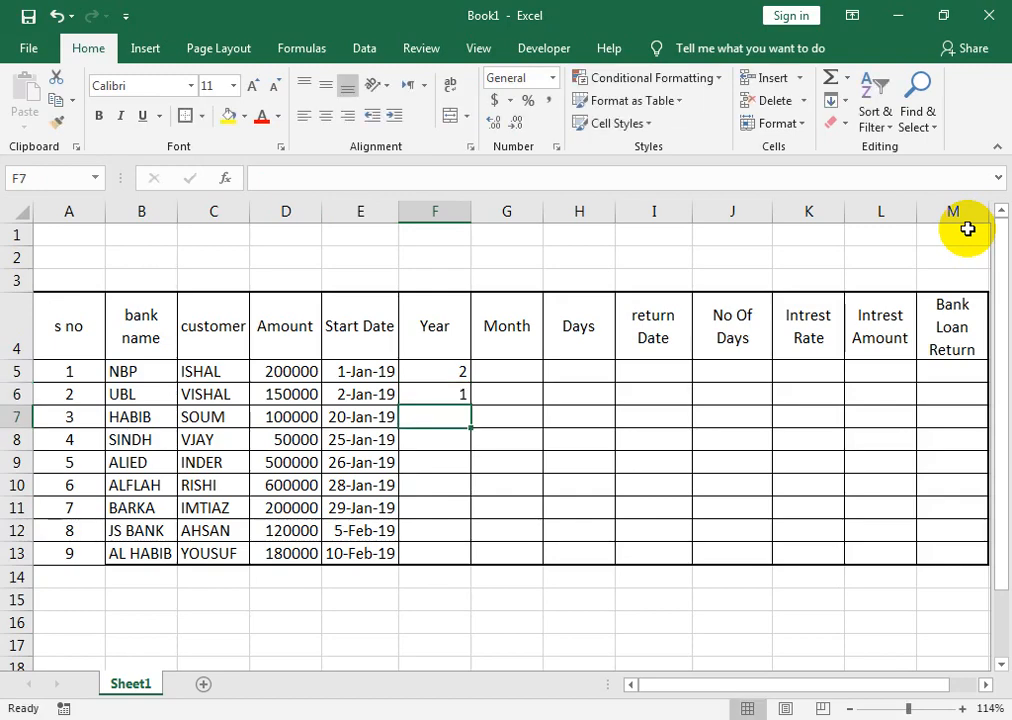
type("3")
key("Return")
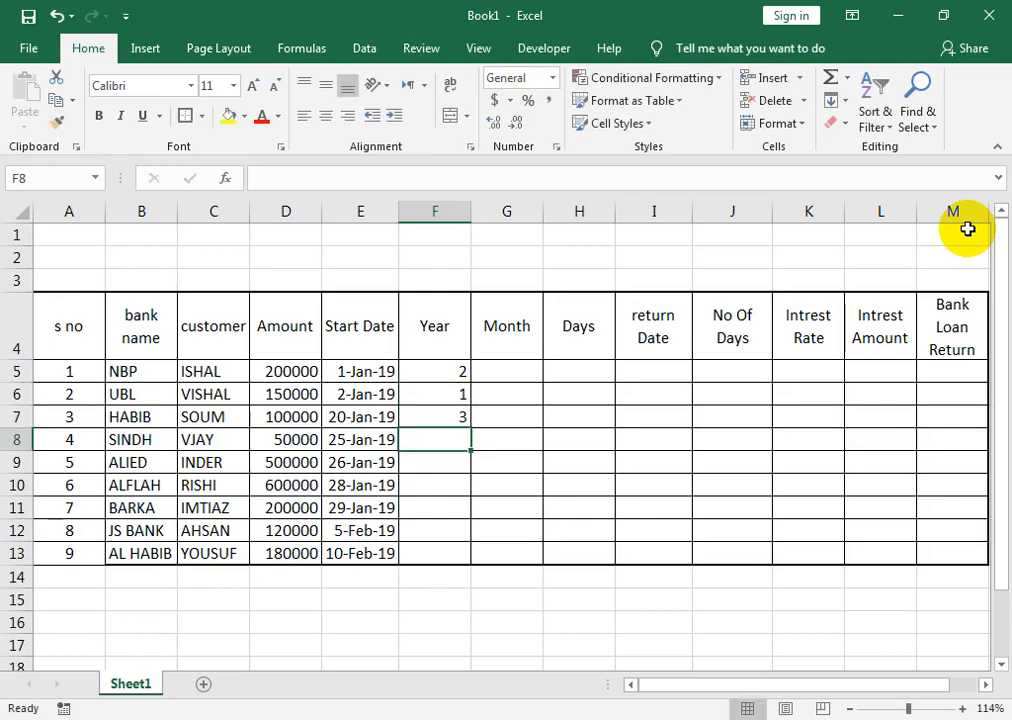
Step: Enter the Year values 0, 0 and 2 in cells F8 to F10
type("0")
key("Return")
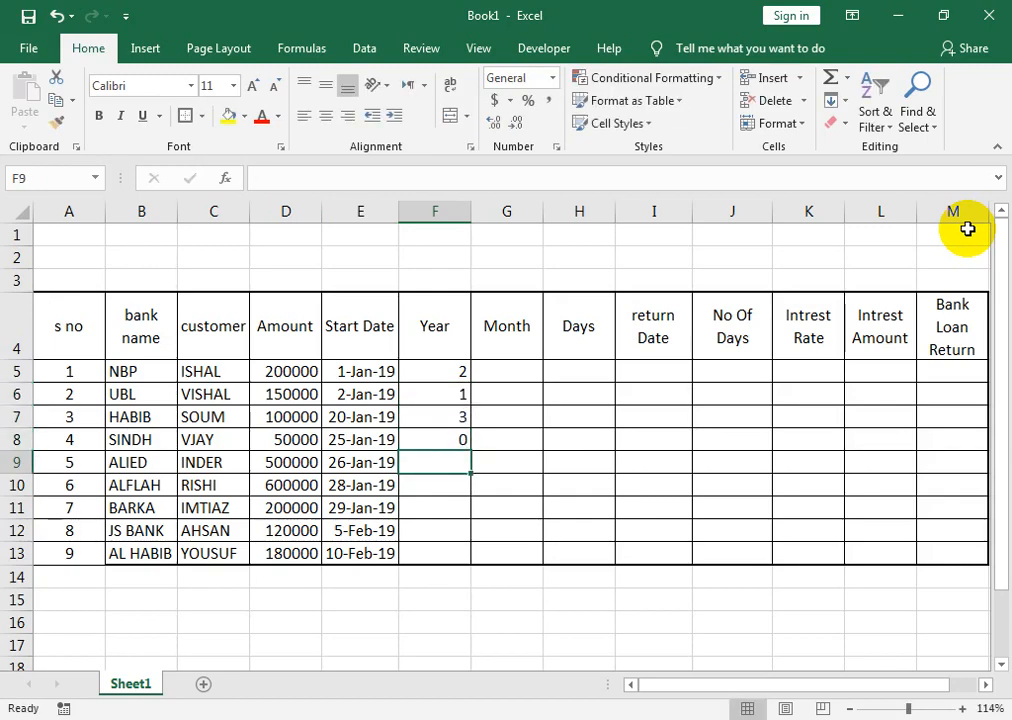
type("0")
key("Return")
type("2")
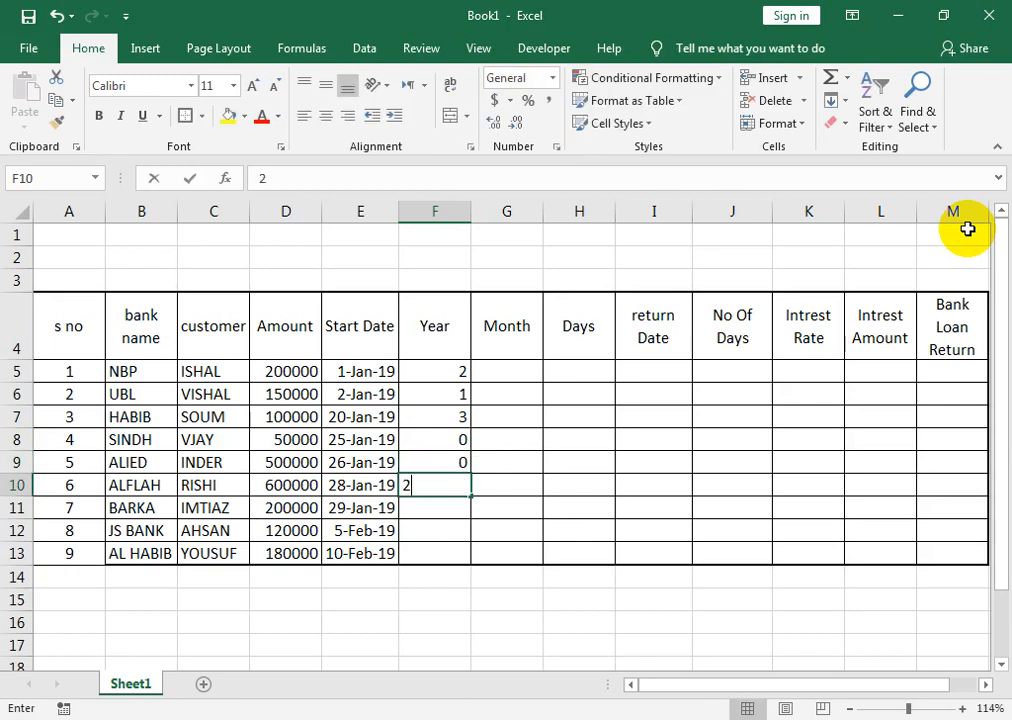
key("Return")
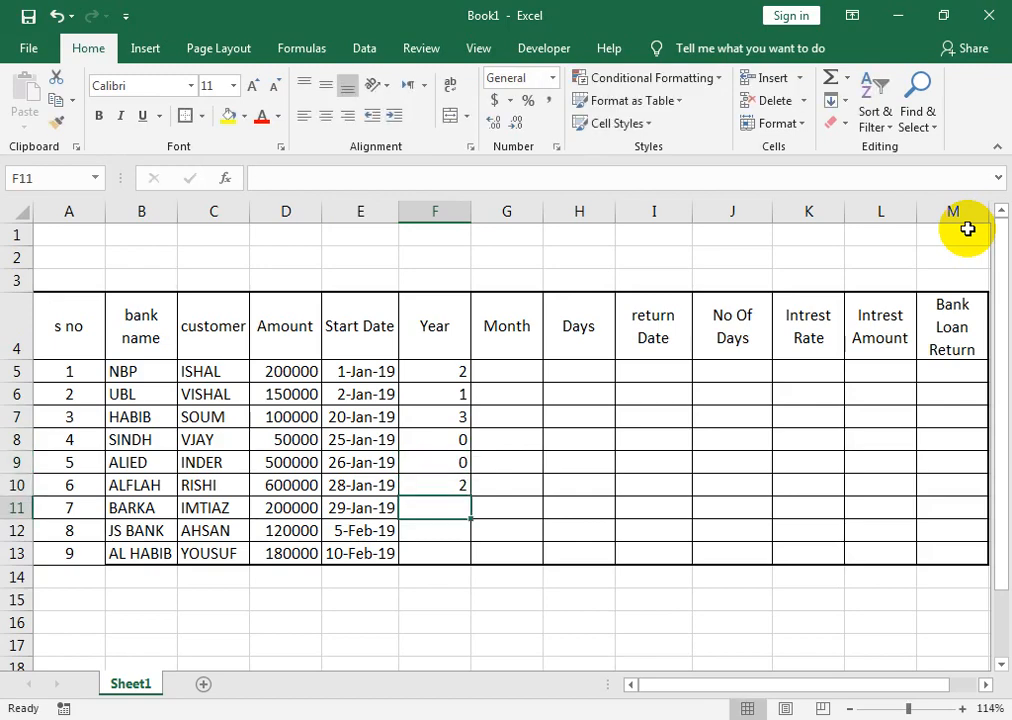
Step: Enter the Year values 3, 0 and 1 in cells F11 to F13 to complete the column
type("3")
key("Return")
type("0")
key("Return")
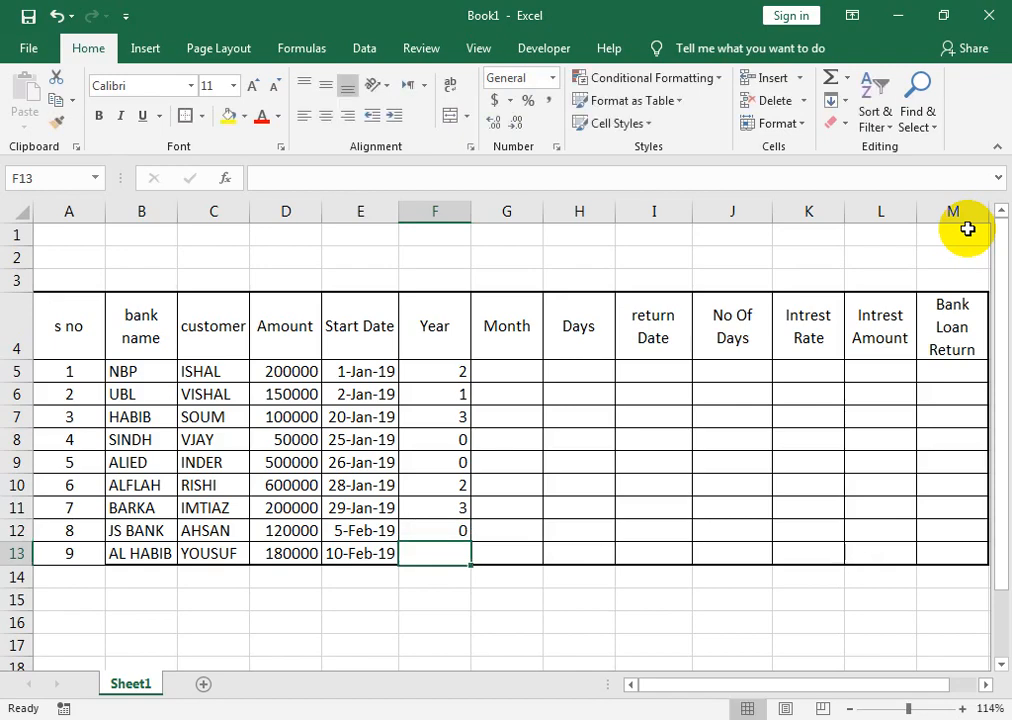
type("1")
key("Tab")
Step: Enter 4 as the Month value in G5 and 0 as the Days value in H5
key("Up")
key("Up")
key("Up")
key("Up")
key("Up")
key("Up")
key("Up")
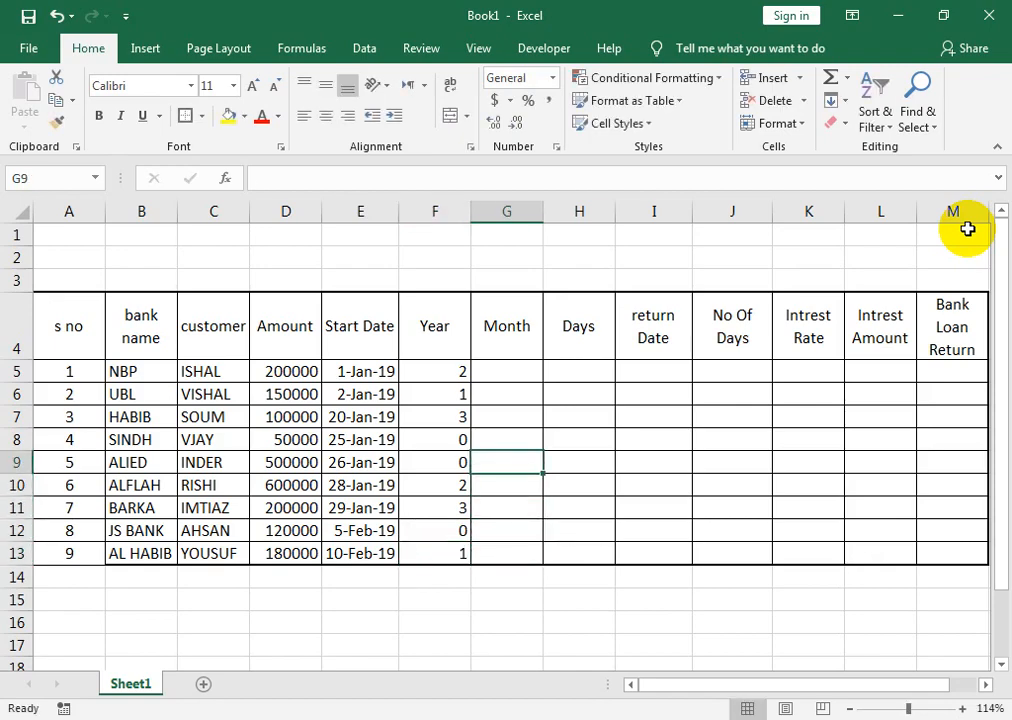
key("Up")
type("4")
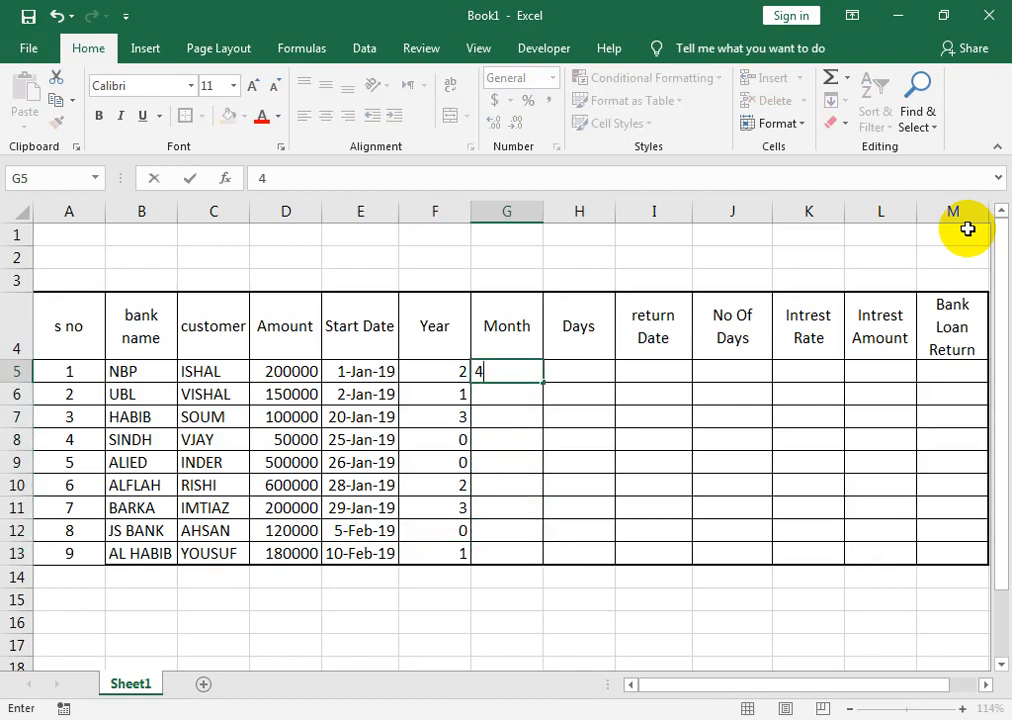
key("Tab")
type("0")
key("Return")
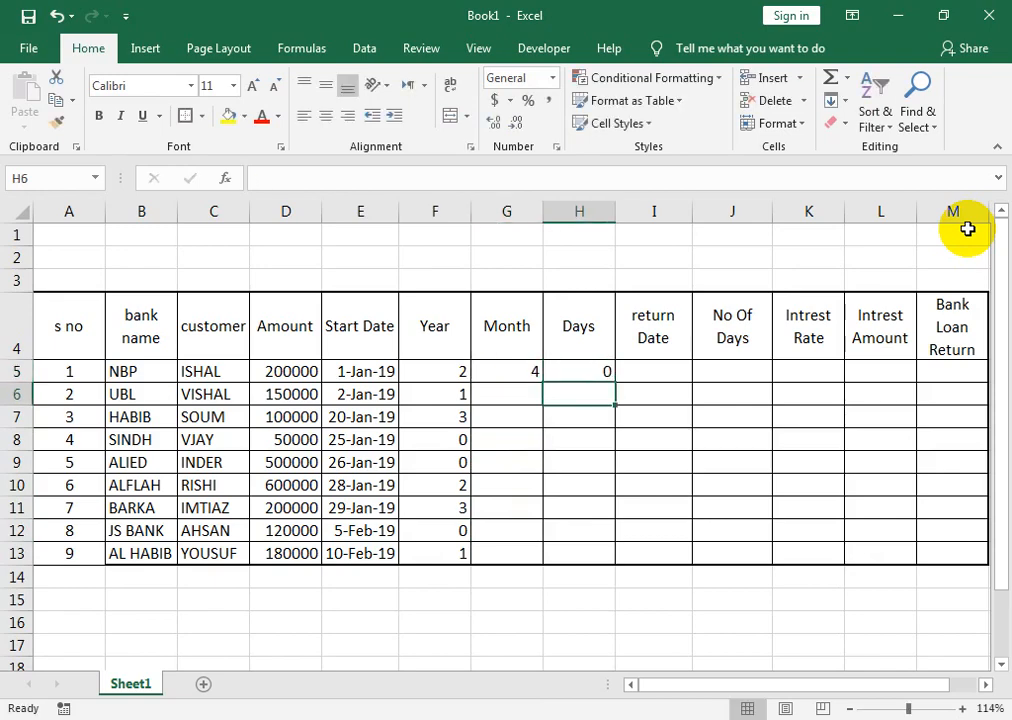
Step: Enter 5 as the Month value in G6 and 0 as the Days value in H6
key("Left")
type("5")
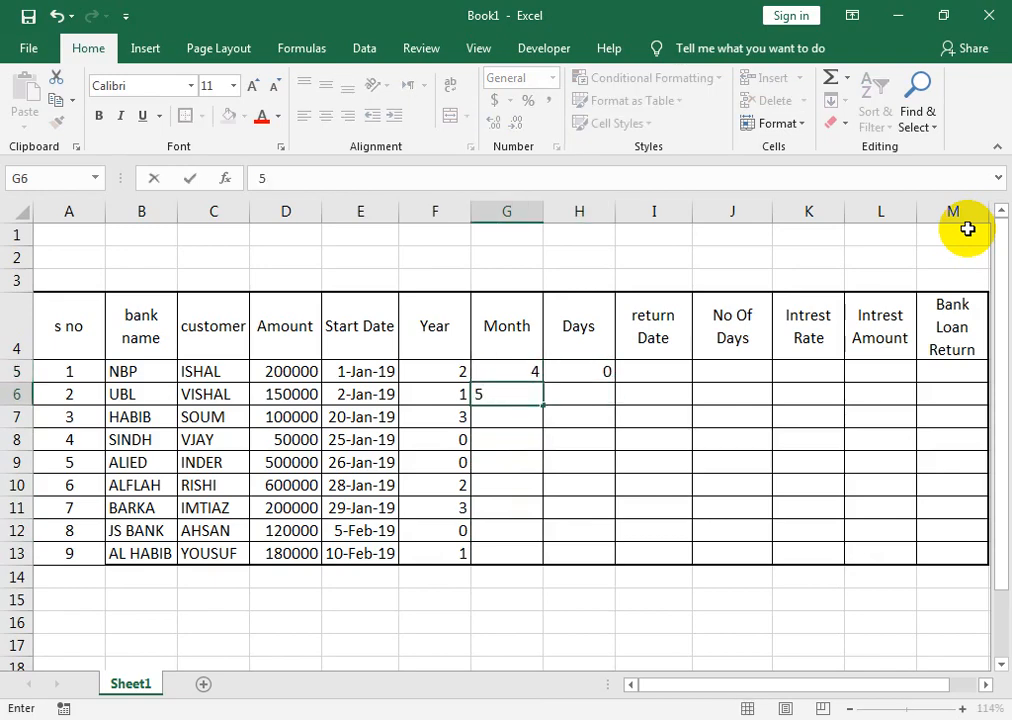
key("Tab")
type("0")
key("Return")
Step: Enter 6 as the Month value in G7 and 0 as the Days value in H7
key("Left")
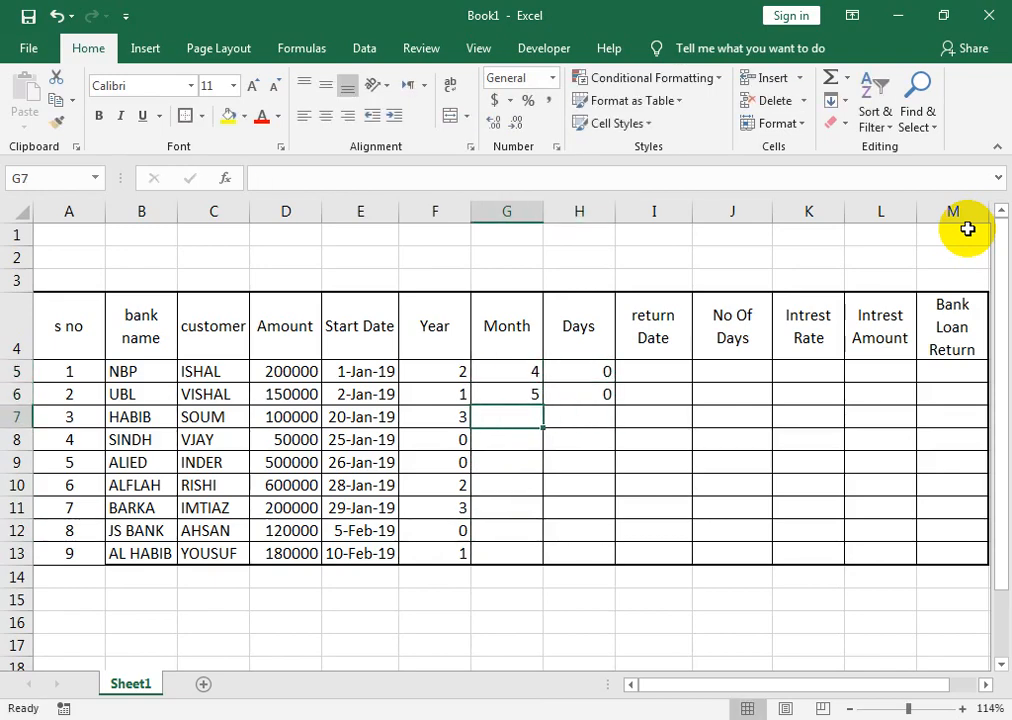
type("6")
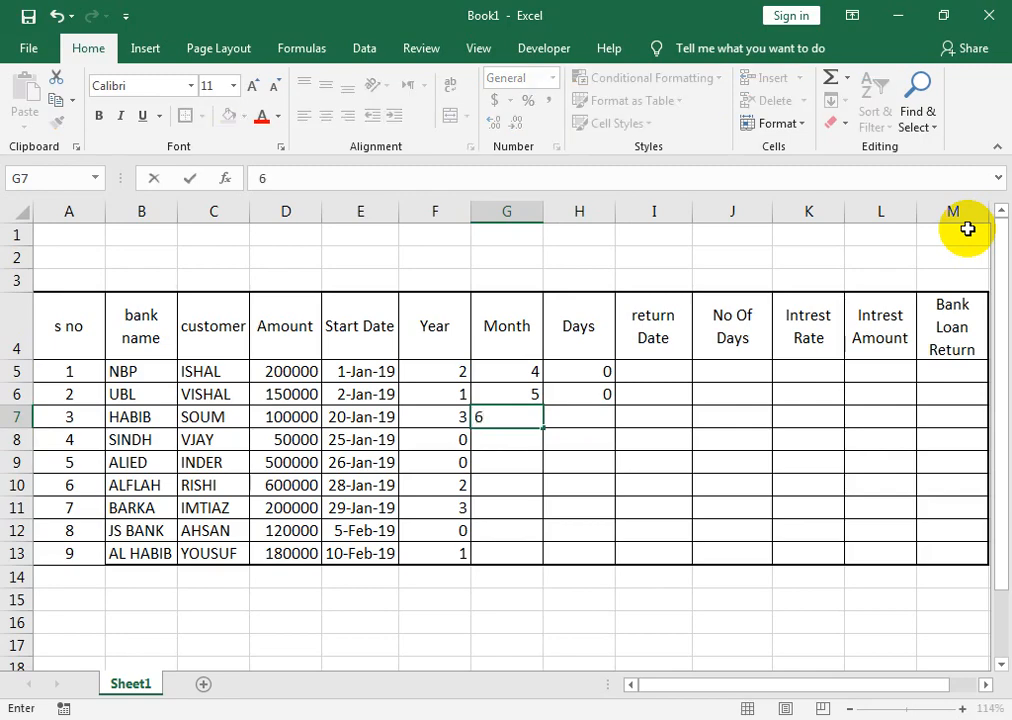
key("Return")
key("Right")
key("Up")
type("0")
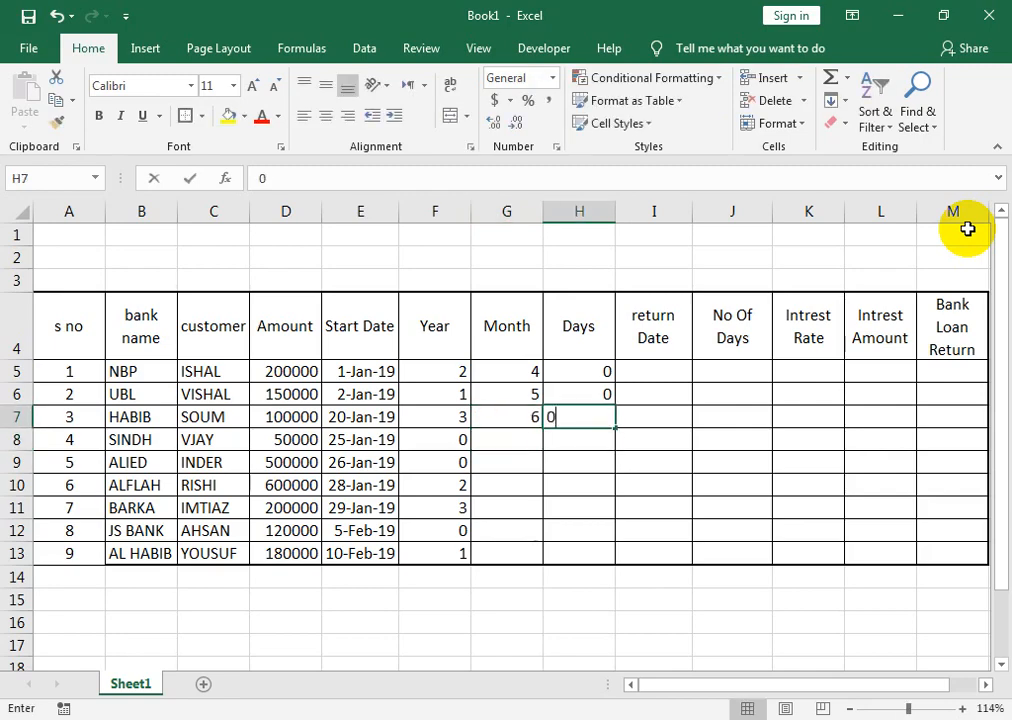
key("Return")
Step: Enter 7 as the Month value in G8 and 10 as the Days value in H8
key("Left")
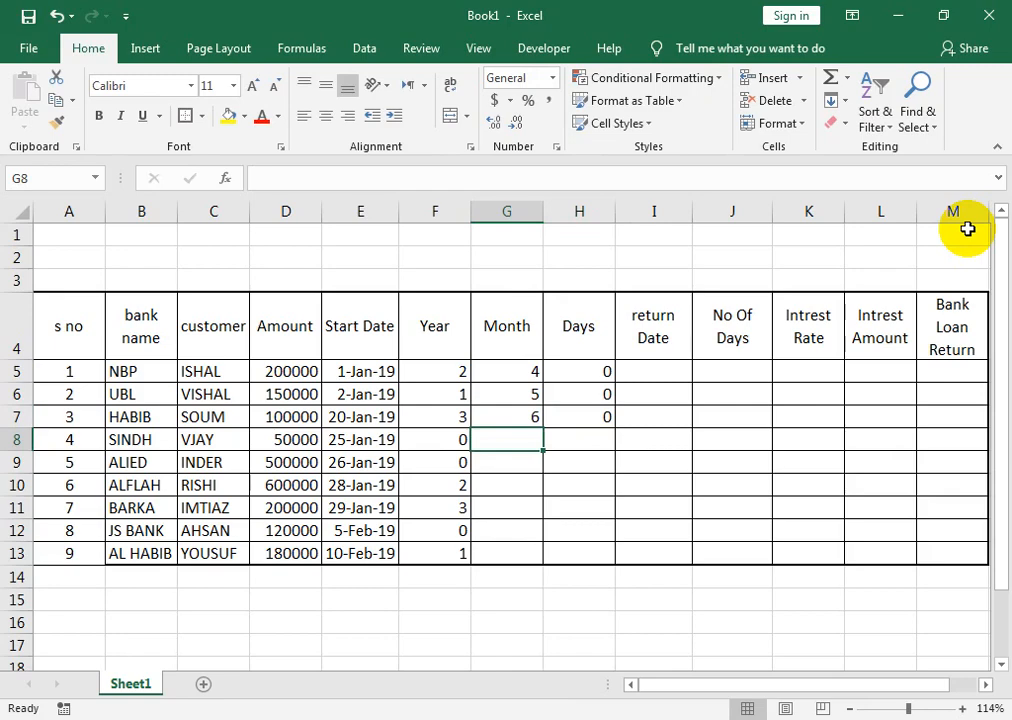
type("7")
key("Right")
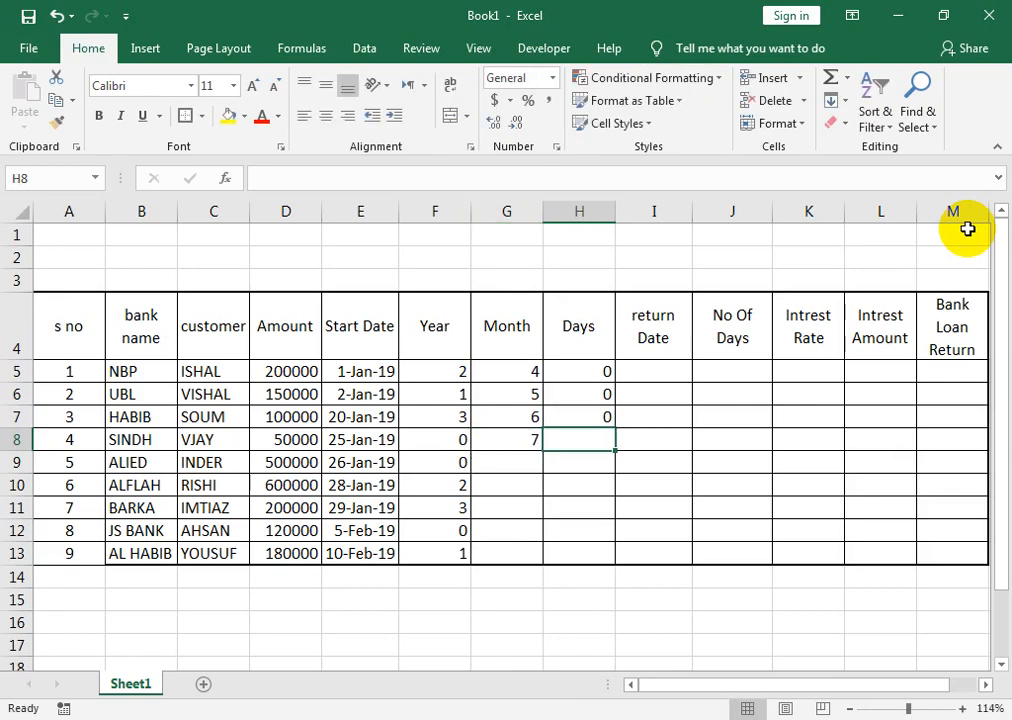
type("10")
key("Return")
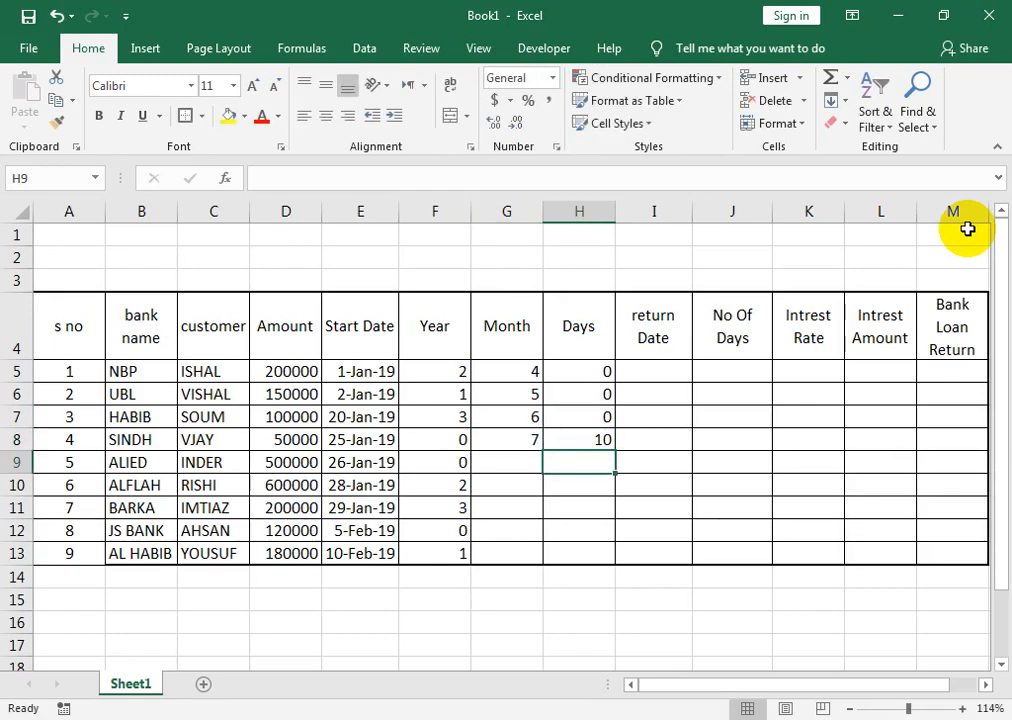
Step: Enter 10 as the Month value in G9 and 12 as the Days value in H9
key("Left")
type("1")
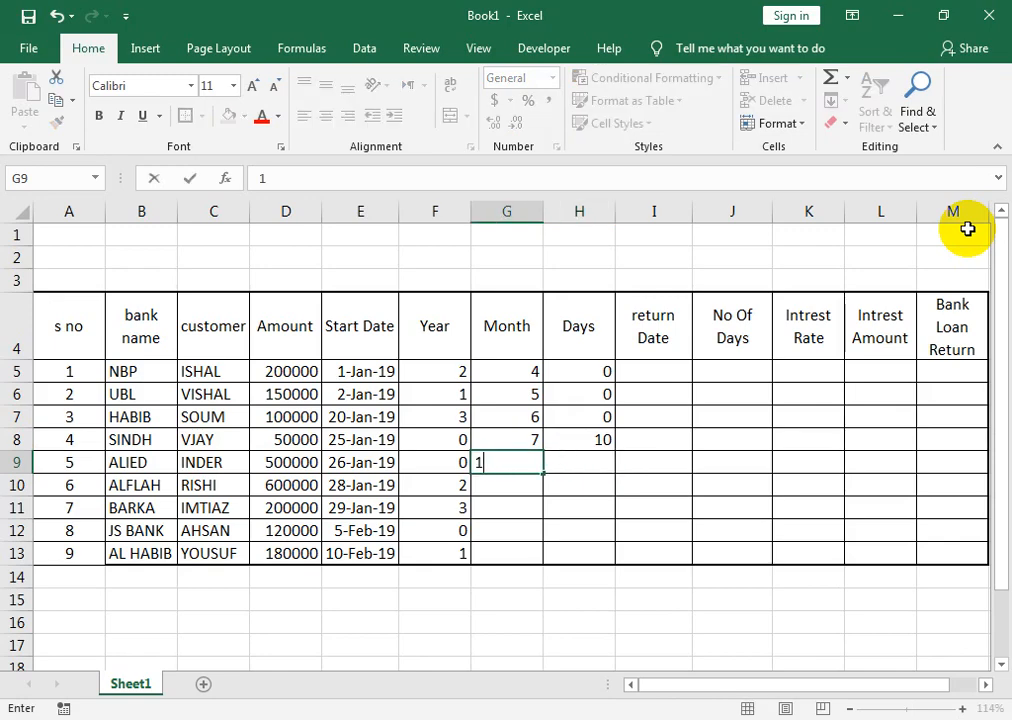
type("0")
key("Right")
type("12")
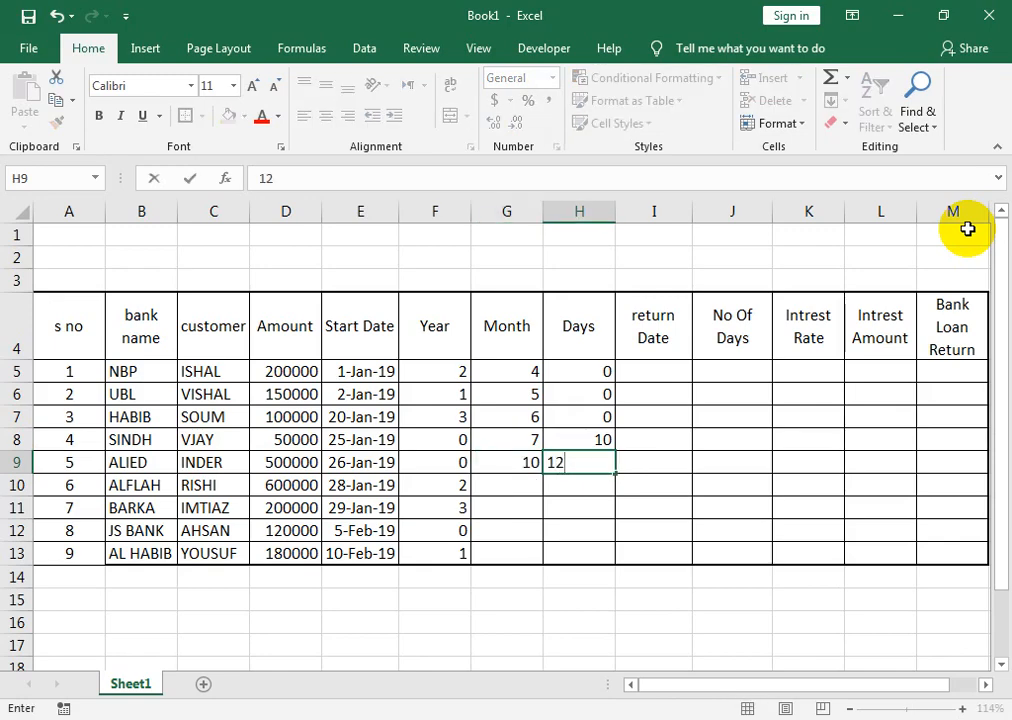
key("Return")
Step: Enter 5 as the Month value in G10 and 0 as the Days value in H10
key("Left")
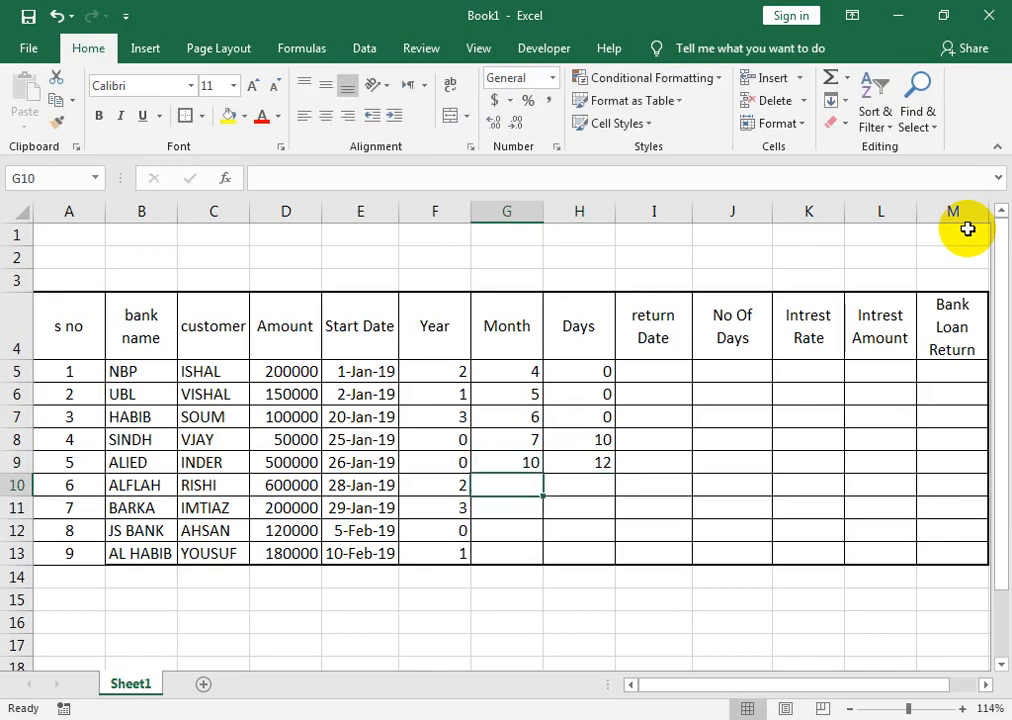
type("5")
key("Return")
key("Right")
key("Up")
type("0")
key("Return")
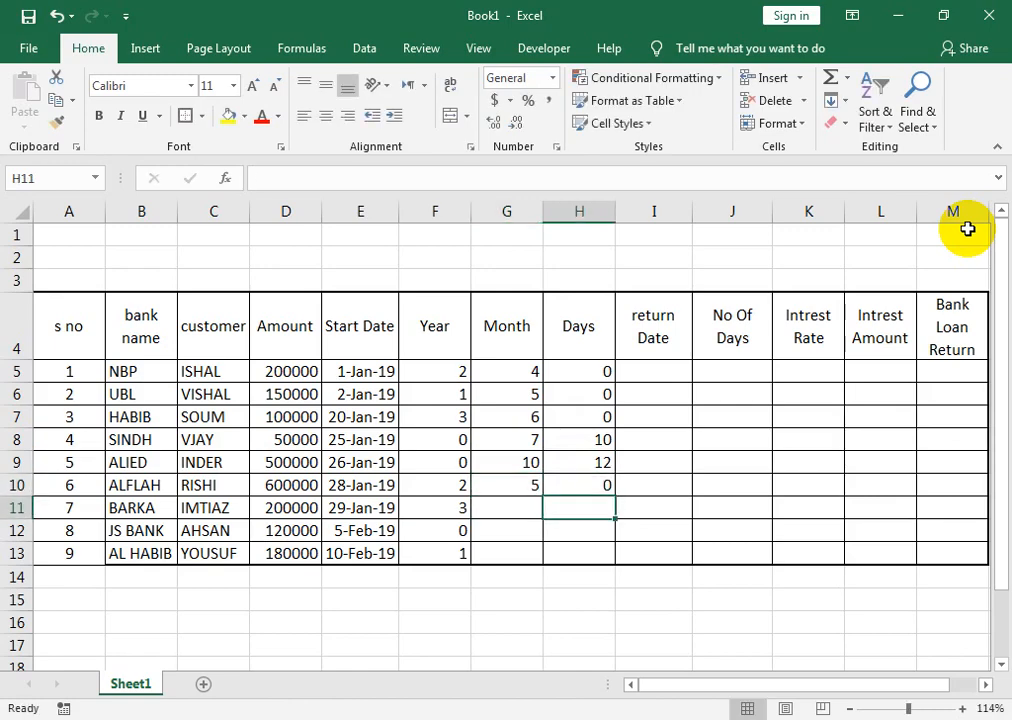
Step: Enter 0 as both the Month value in G11 and the Days value in H11
key("Left")
type("0")
key("Right")
type("0")
key("Return")
Step: Enter 5 as the Month value in G12 and 0 as the Days value in H12
key("Left")
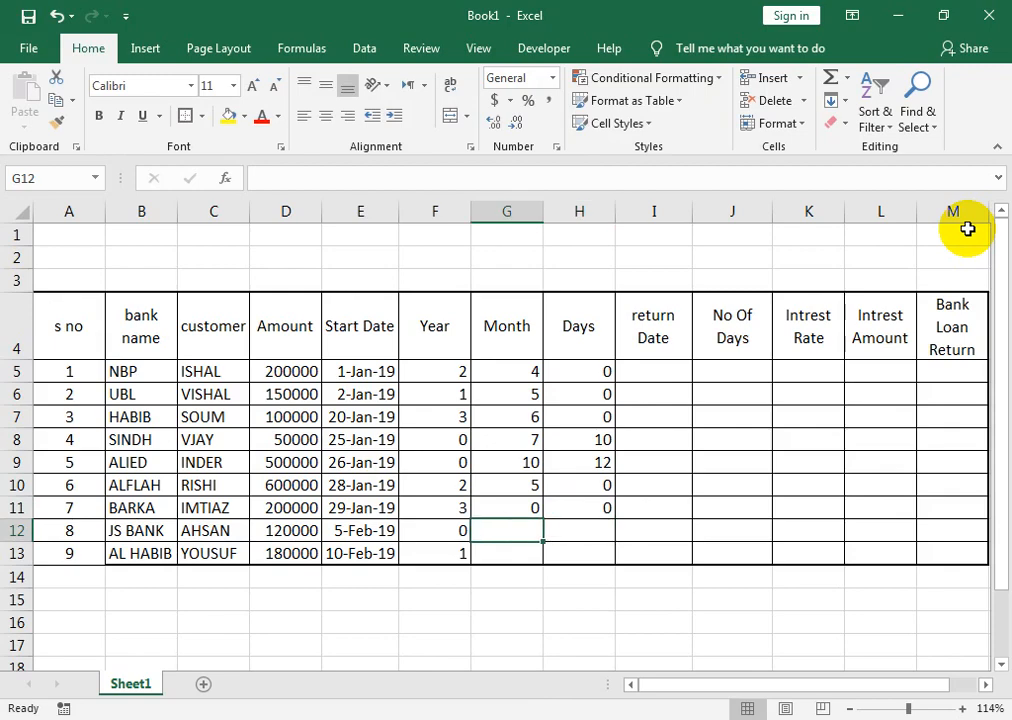
type("5")
key("Right")
type("0")
key("Return")
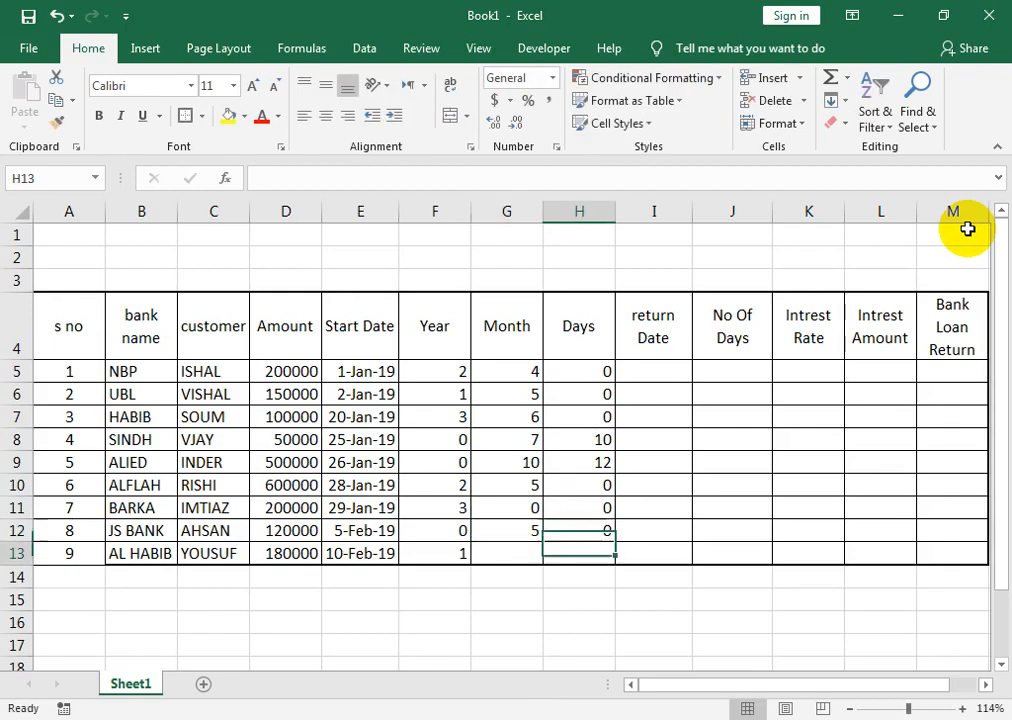
Step: Enter 0 as both the Month value in G13 and the Days value in H13
key("Left")
type("0")
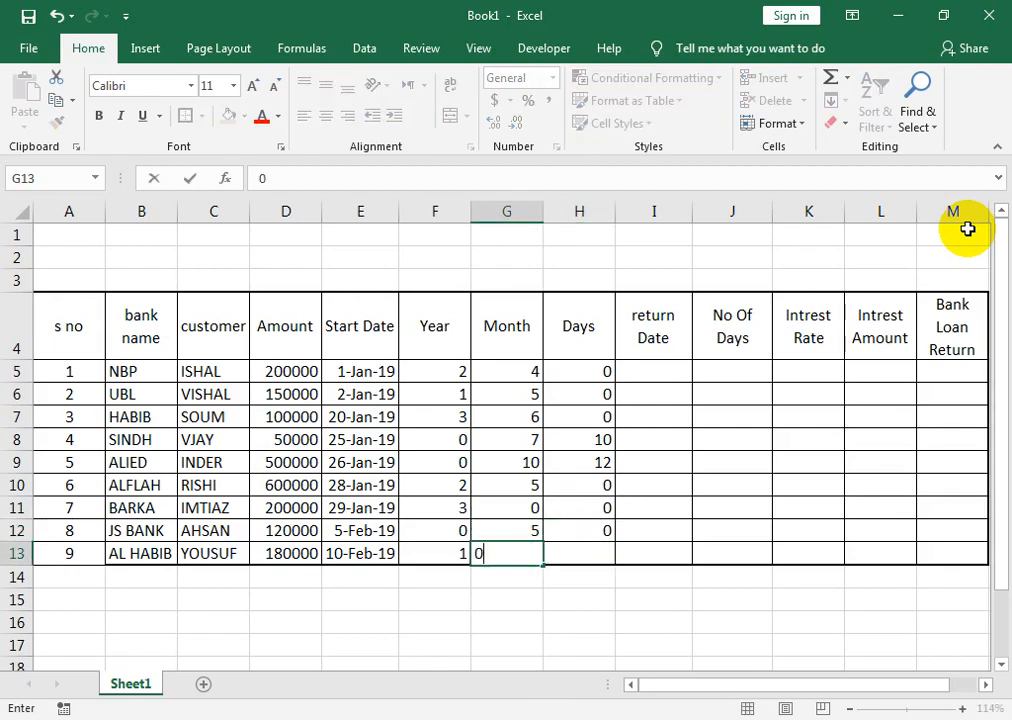
key("Right")
type("0")
key("Right")
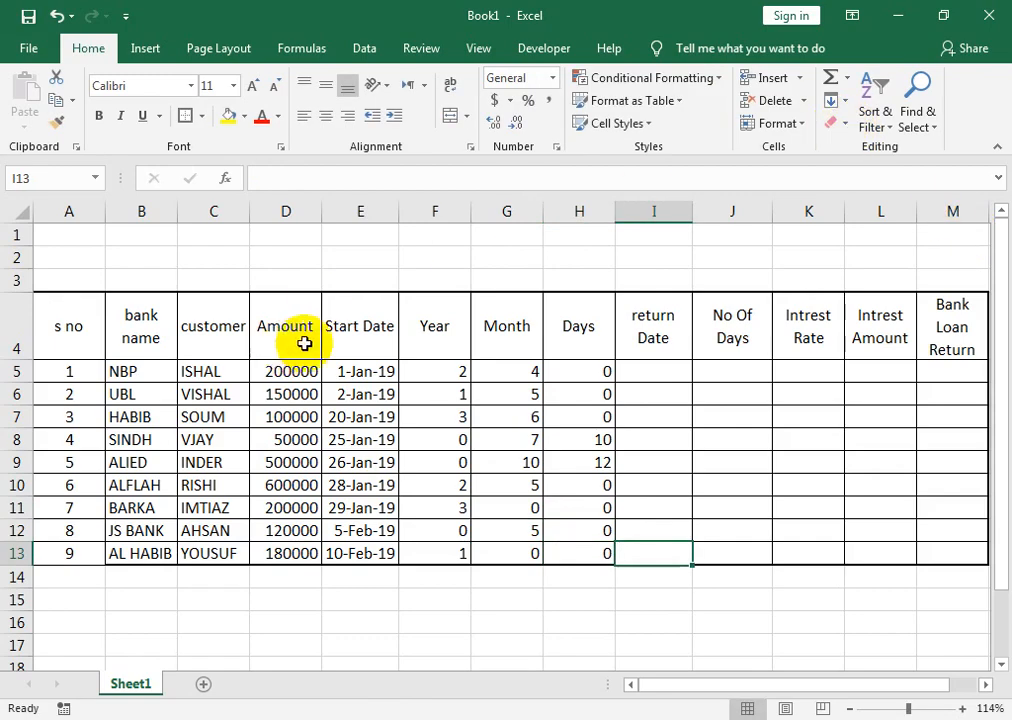
Step: Autofit the widths of columns A to M and zoom the sheet to the range A1:M13
left_click_drag(72, 211, 942, 237)
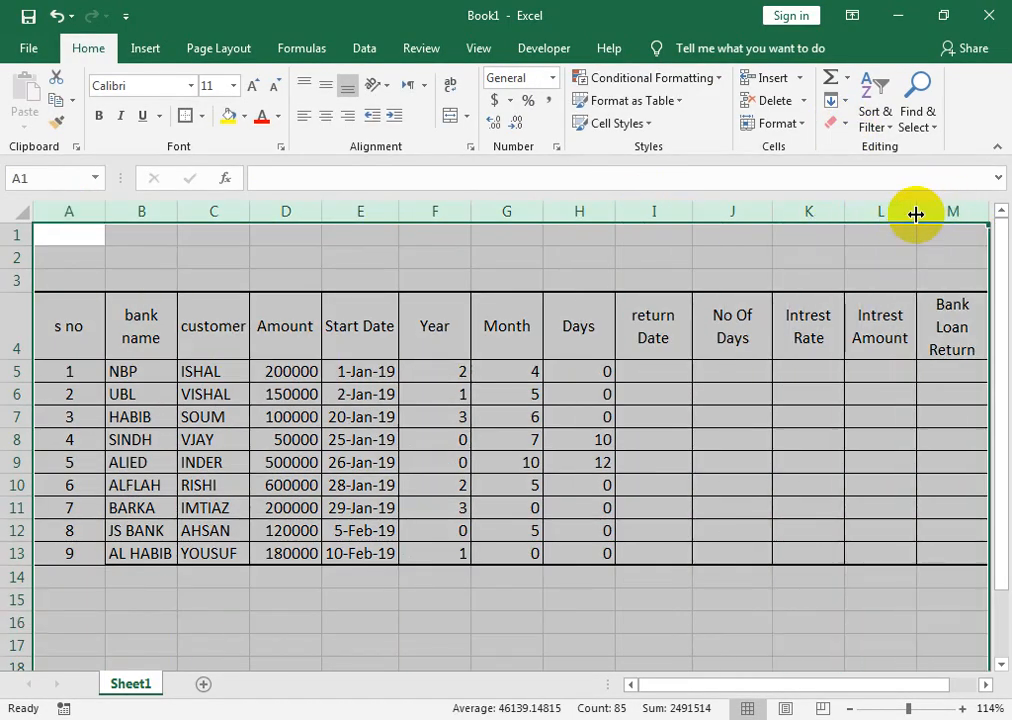
double_click(916, 214)
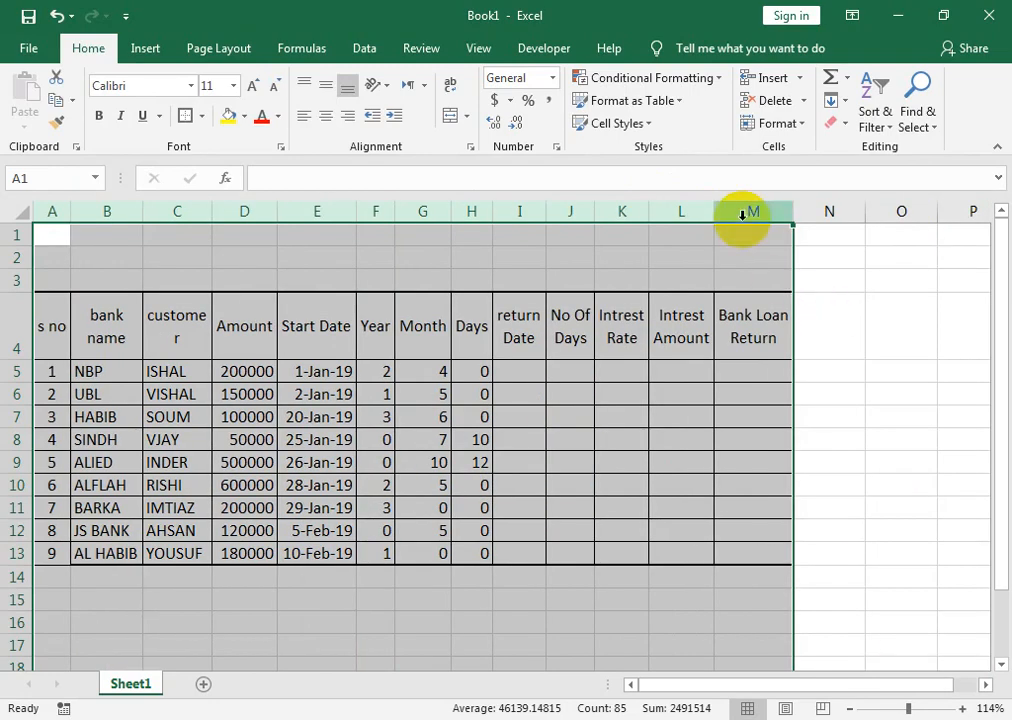
left_click_drag(745, 232, 16, 551)
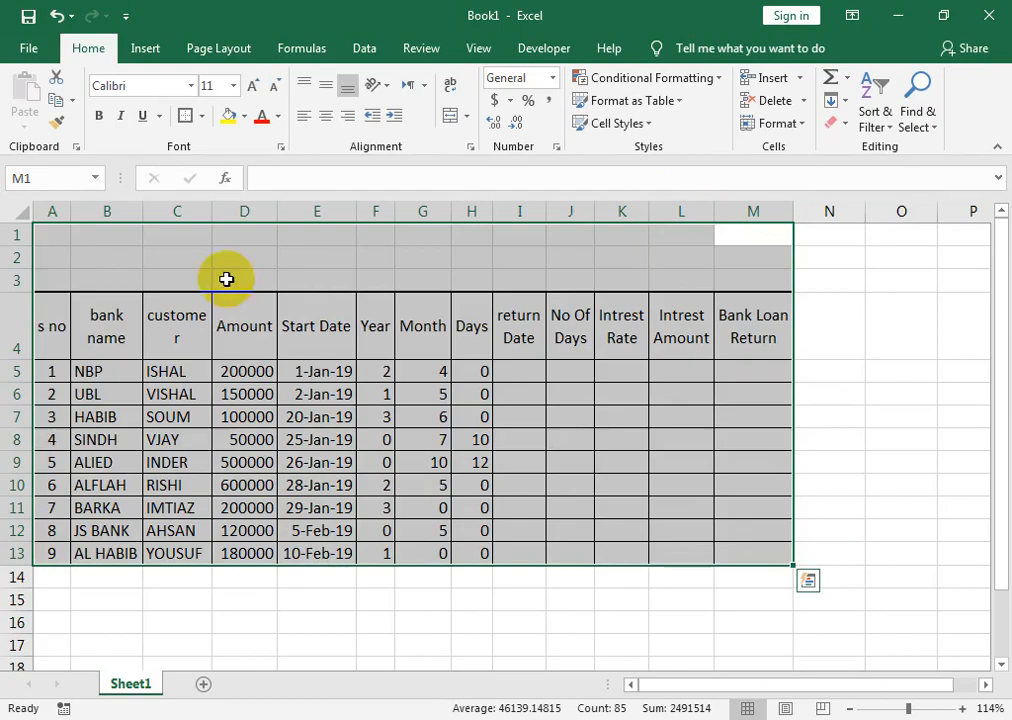
left_click(478, 48)
left_click(500, 115)
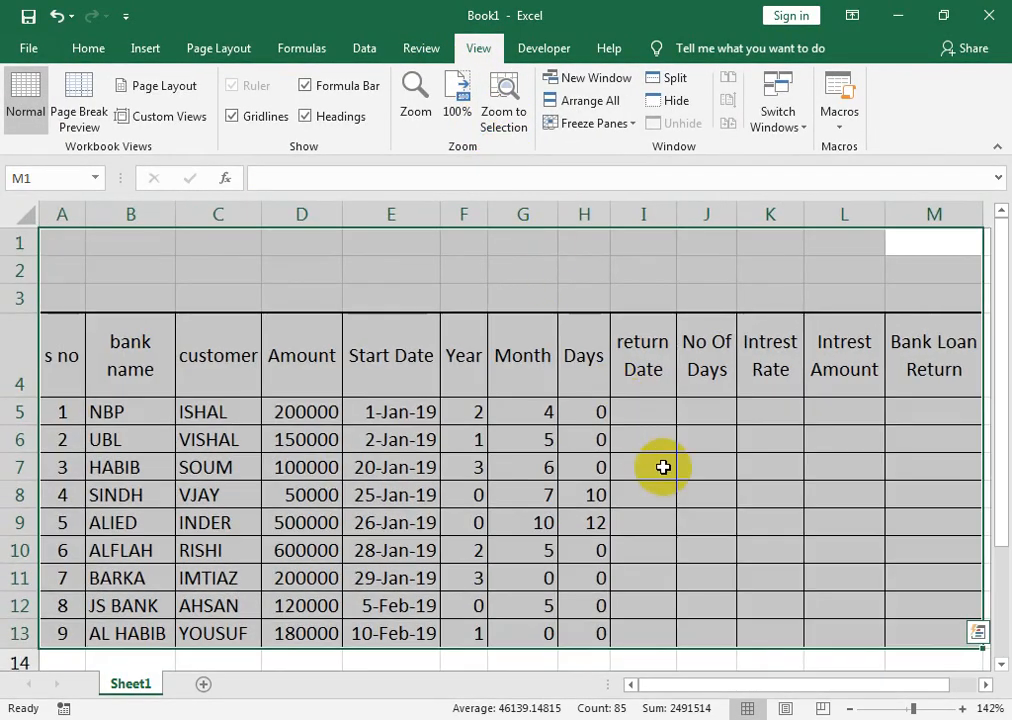
Step: Begin a DATE formula in the first return Date cell, I5
left_click(652, 421)
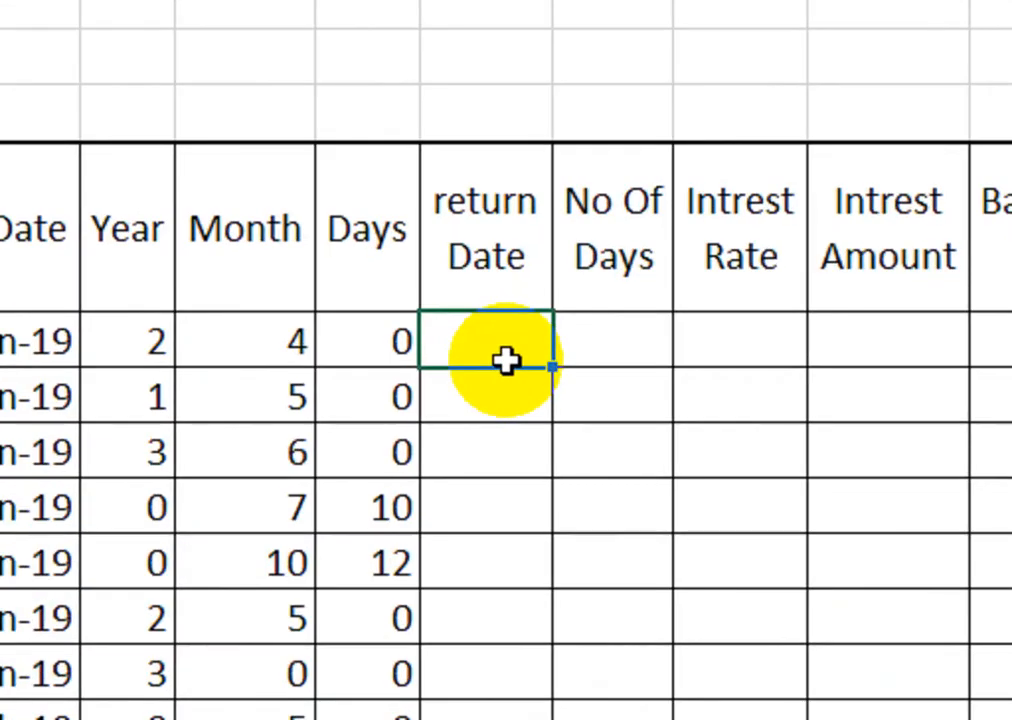
type("=DA")
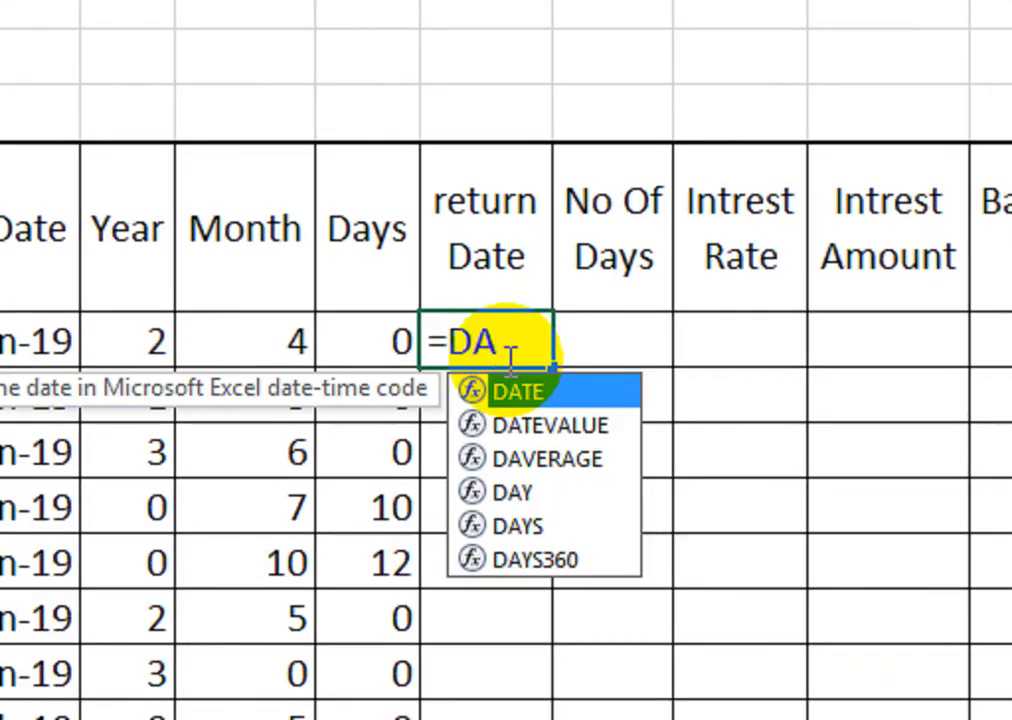
type("TE(")
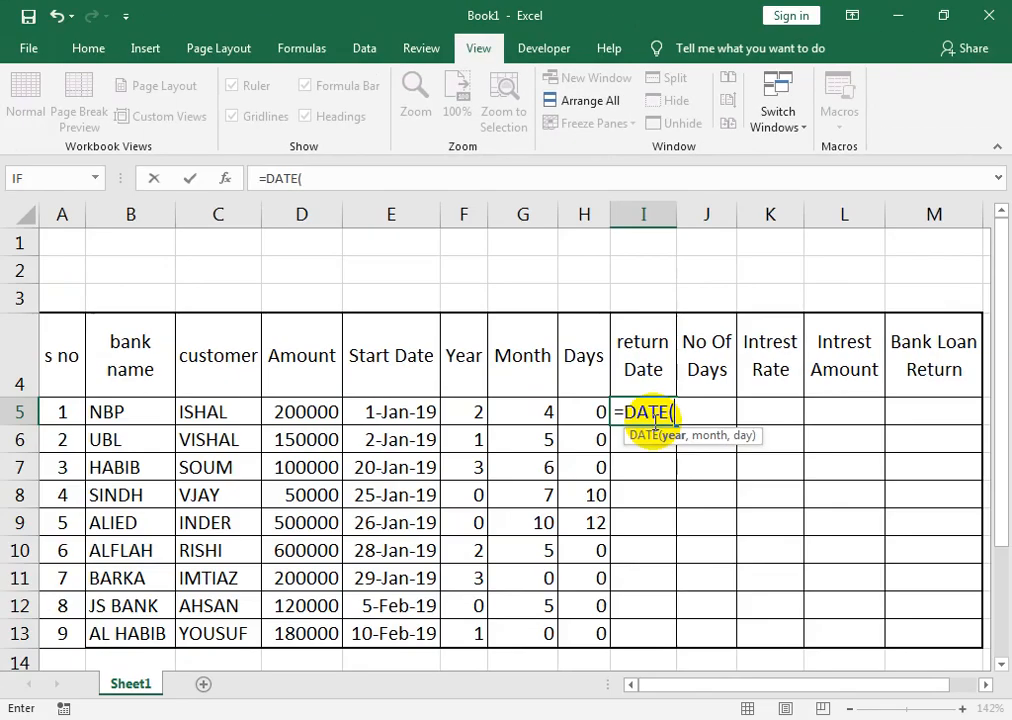
left_click(376, 414)
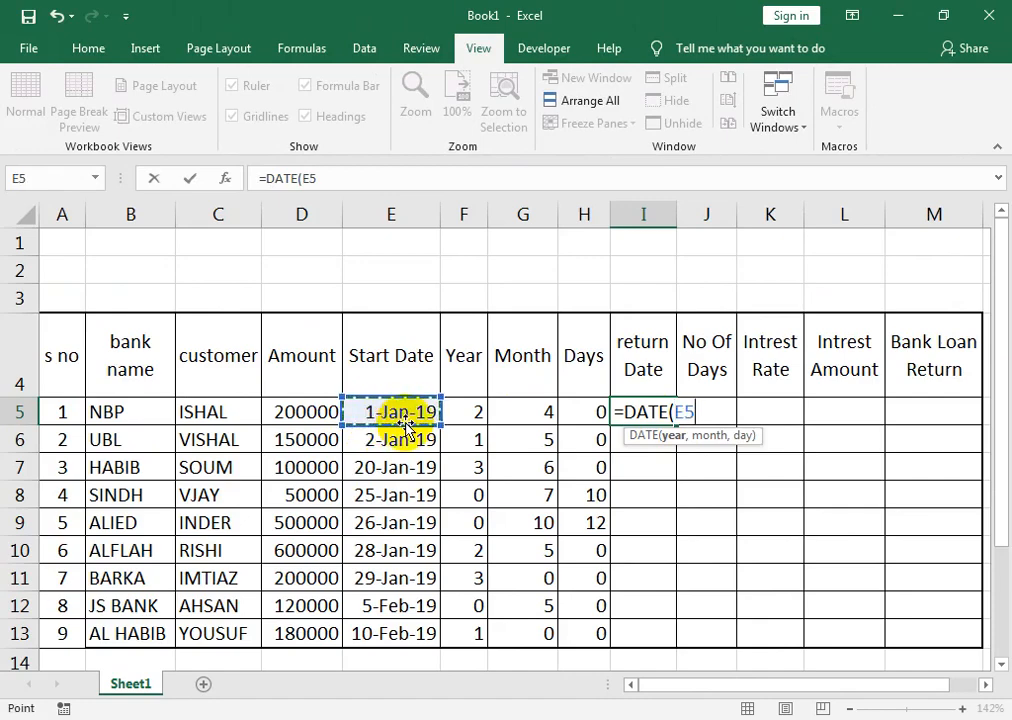
key("BackSpace")
key("BackSpace")
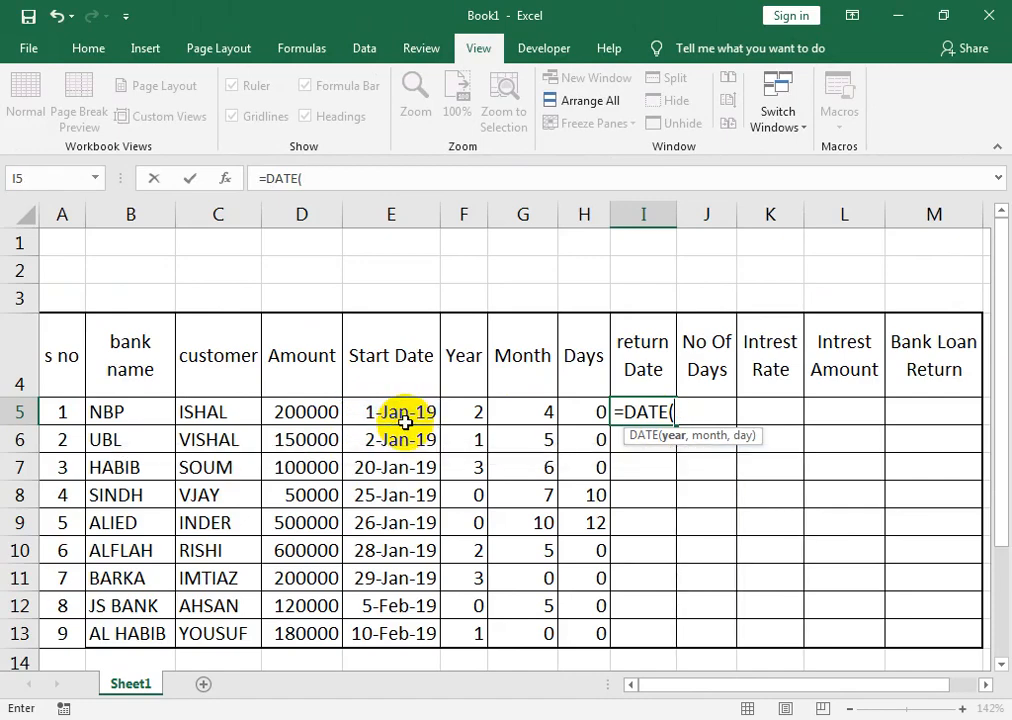
Step: Supply YEAR(E5)+F5 as the DATE formula's year argument and begin a MONTH function for its month argument
left_click(680, 414)
type("Y")
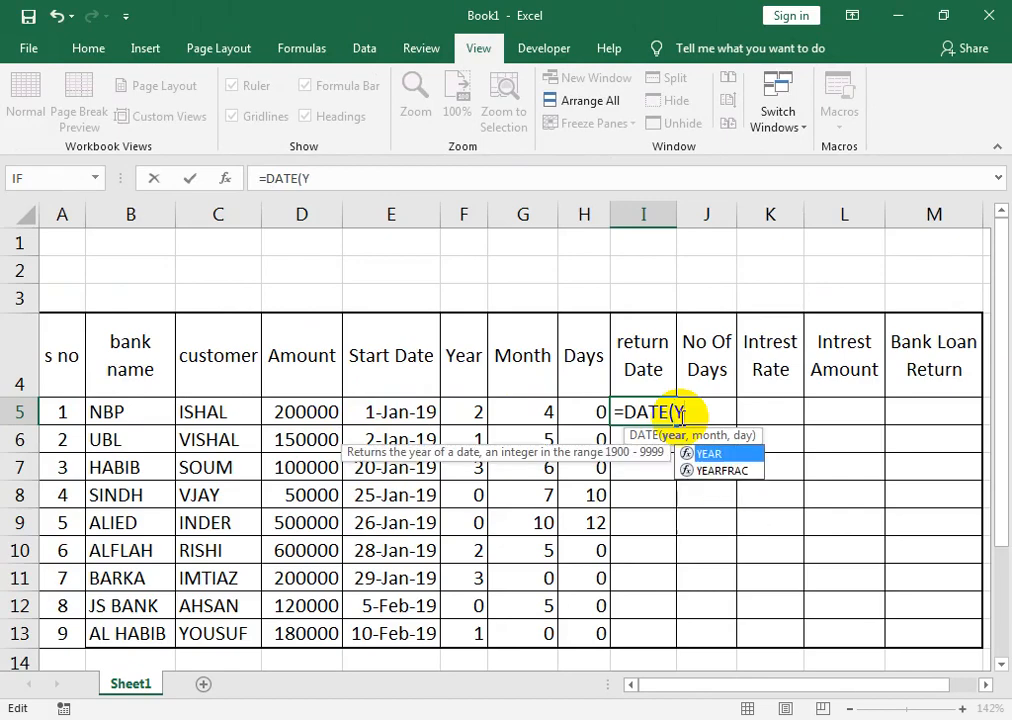
type("EAR(")
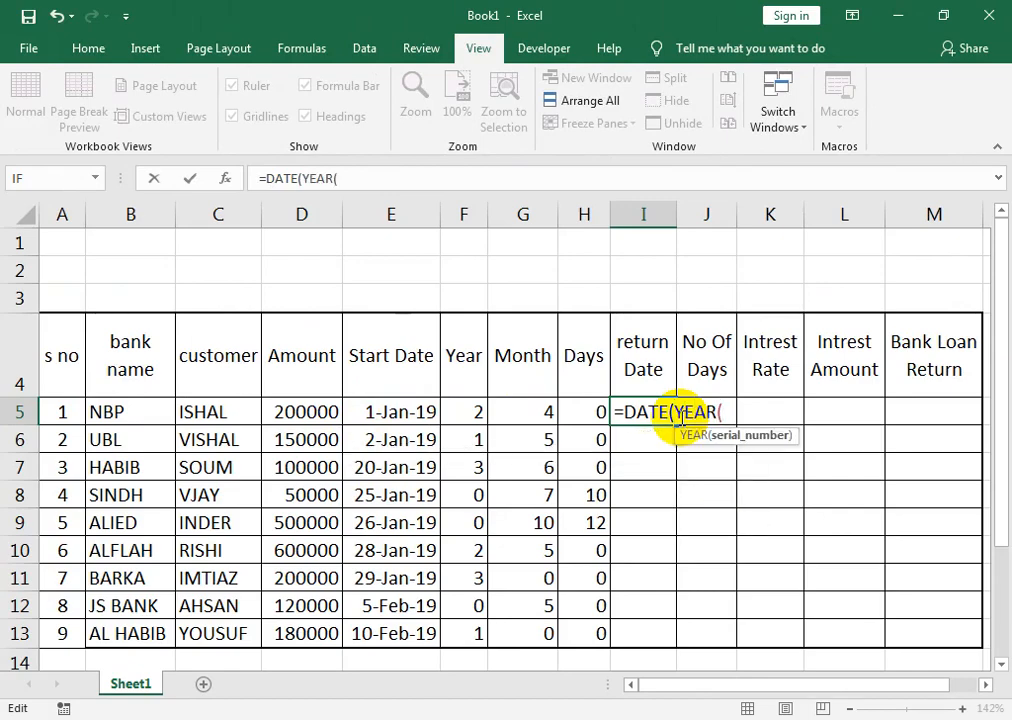
left_click(424, 412)
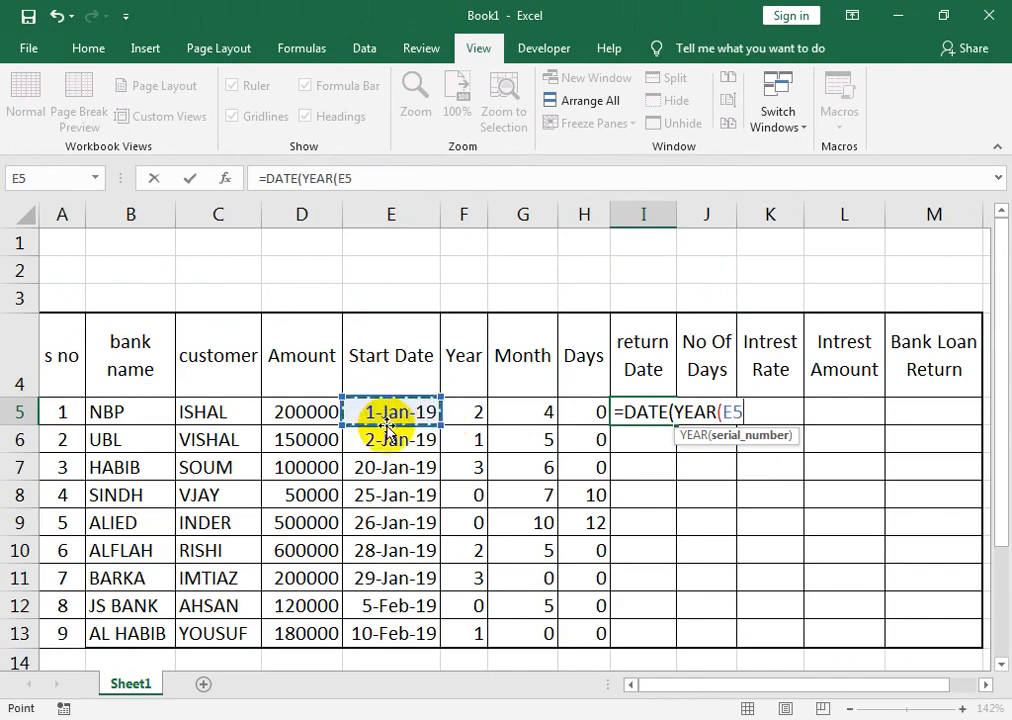
type(")")
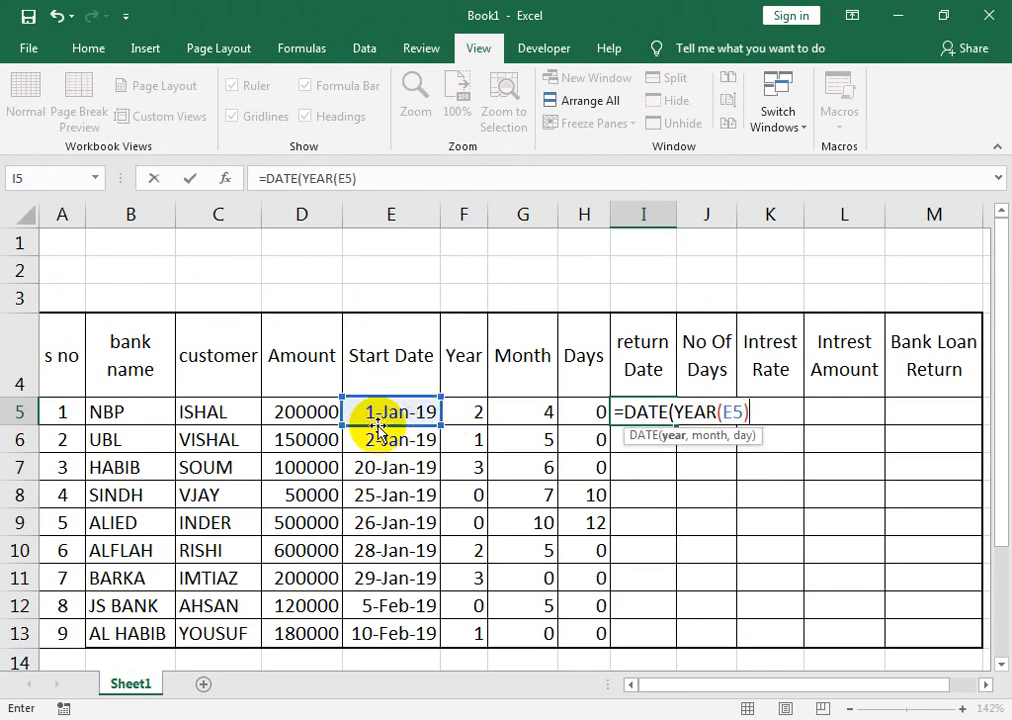
type("+")
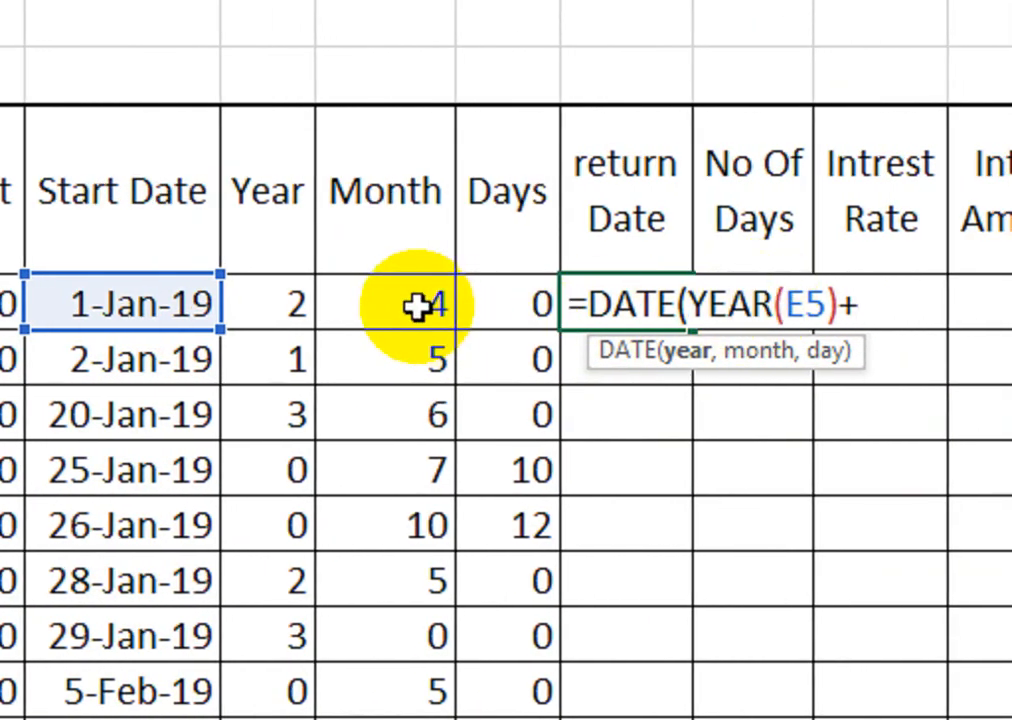
left_click(292, 307)
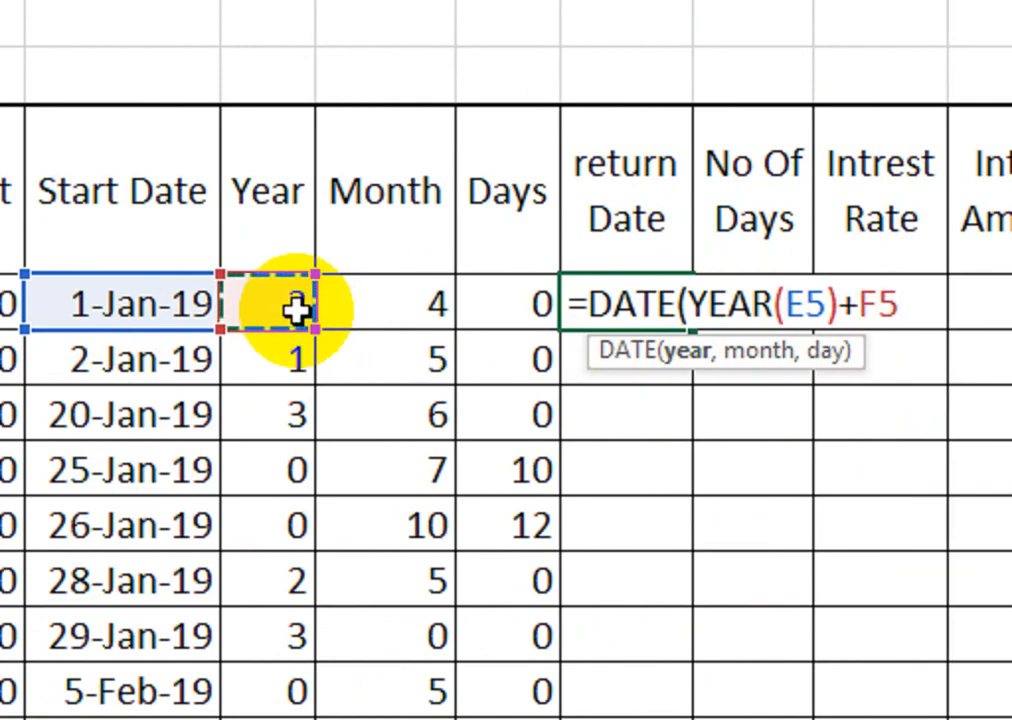
type(",MONT")
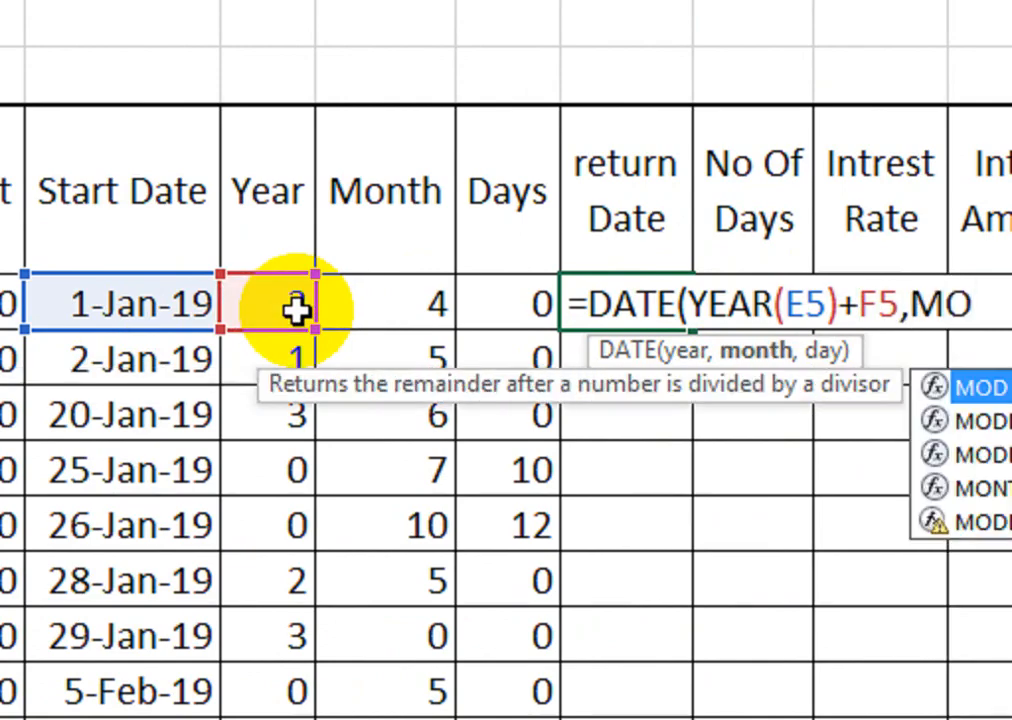
type("H(")
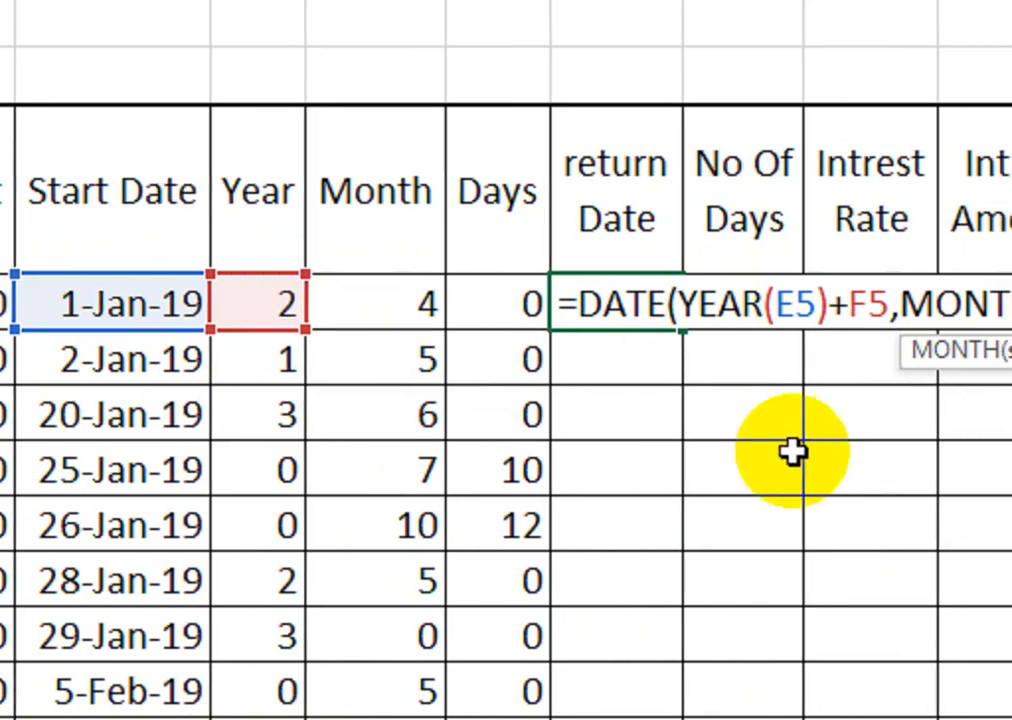
left_click(412, 303)
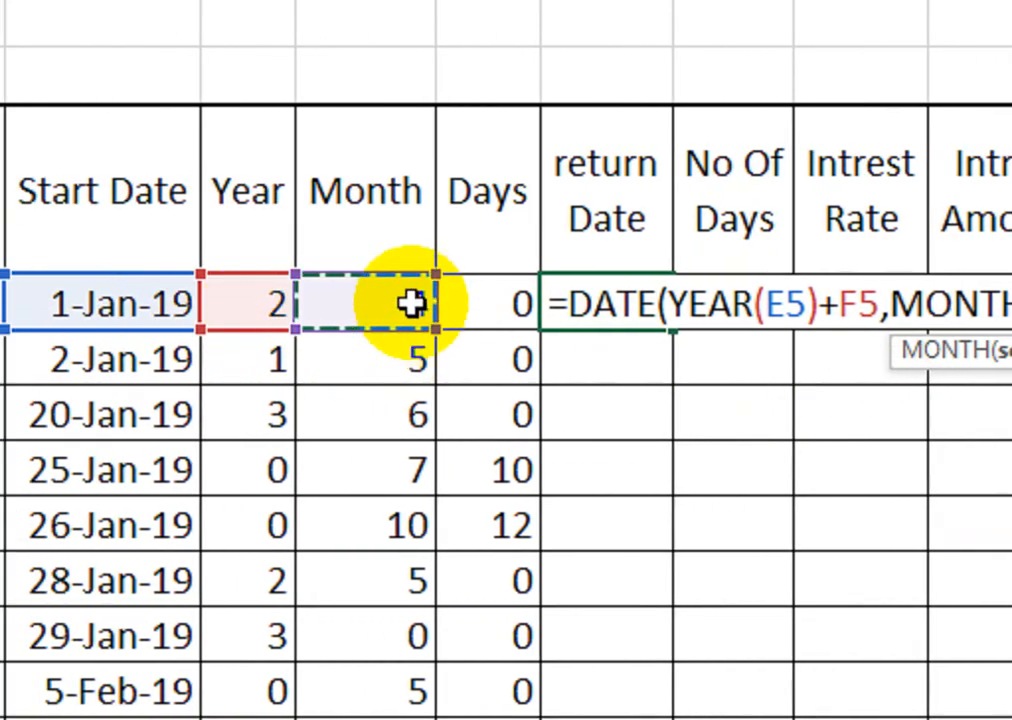
type(")")
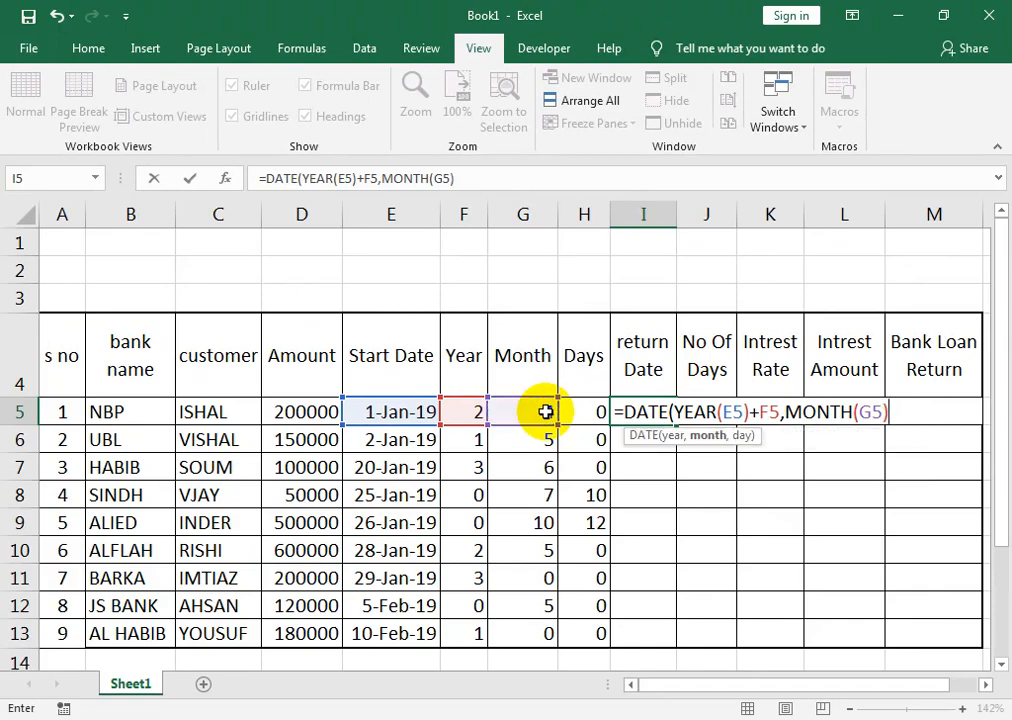
key("BackSpace")
key("BackSpace")
key("BackSpace")
key("BackSpace")
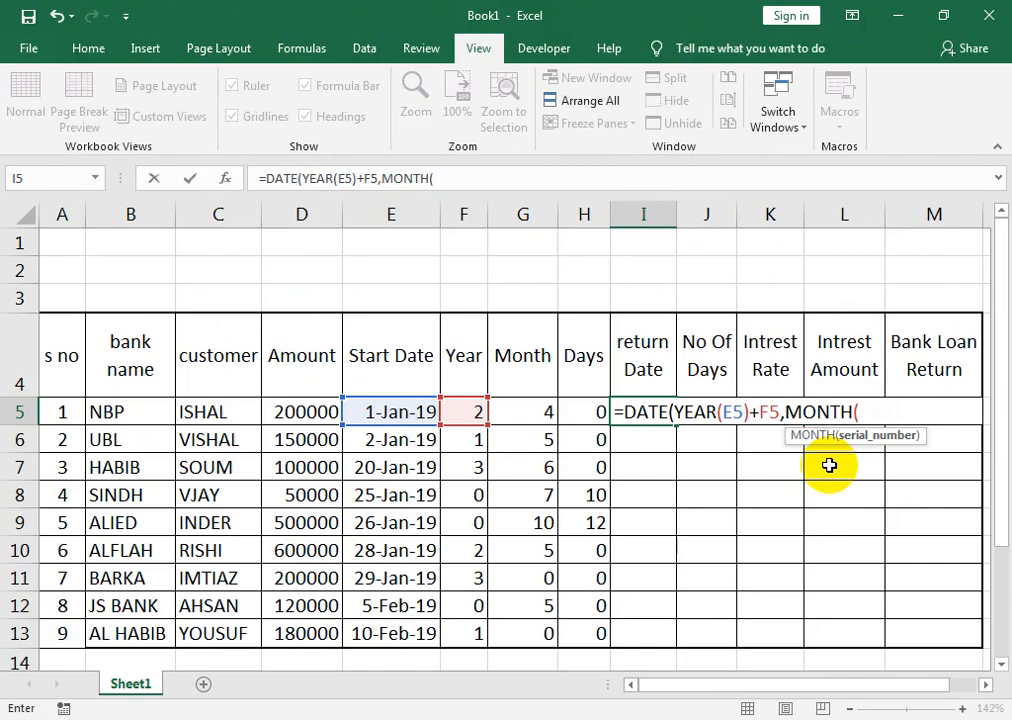
Step: Complete the month argument of the I5 formula as MONTH(E5)+G5
left_click(378, 413)
type(")+")
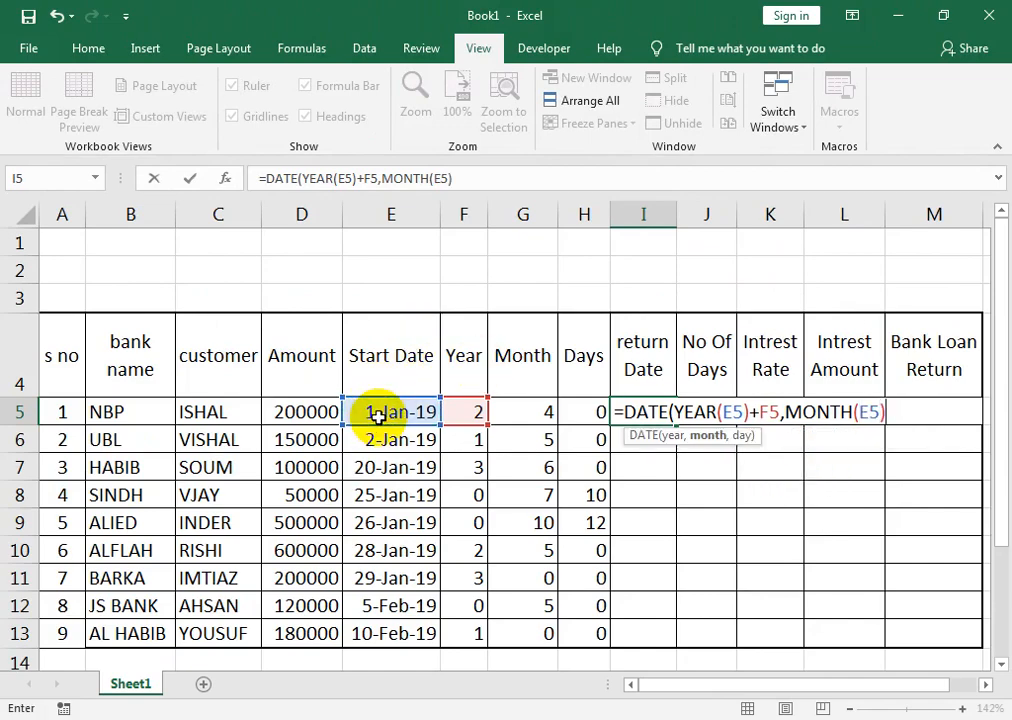
left_click(538, 414)
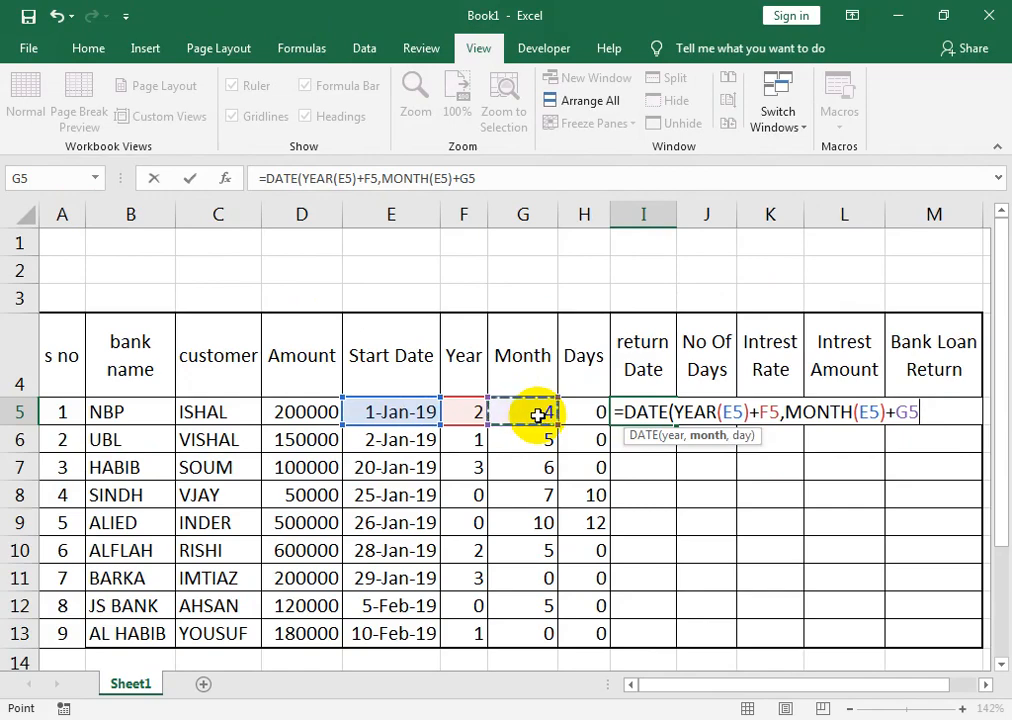
Step: Try to finish the return date formula in I5 with DAYS(E5)+H5 as the day argument
type(",DAY")
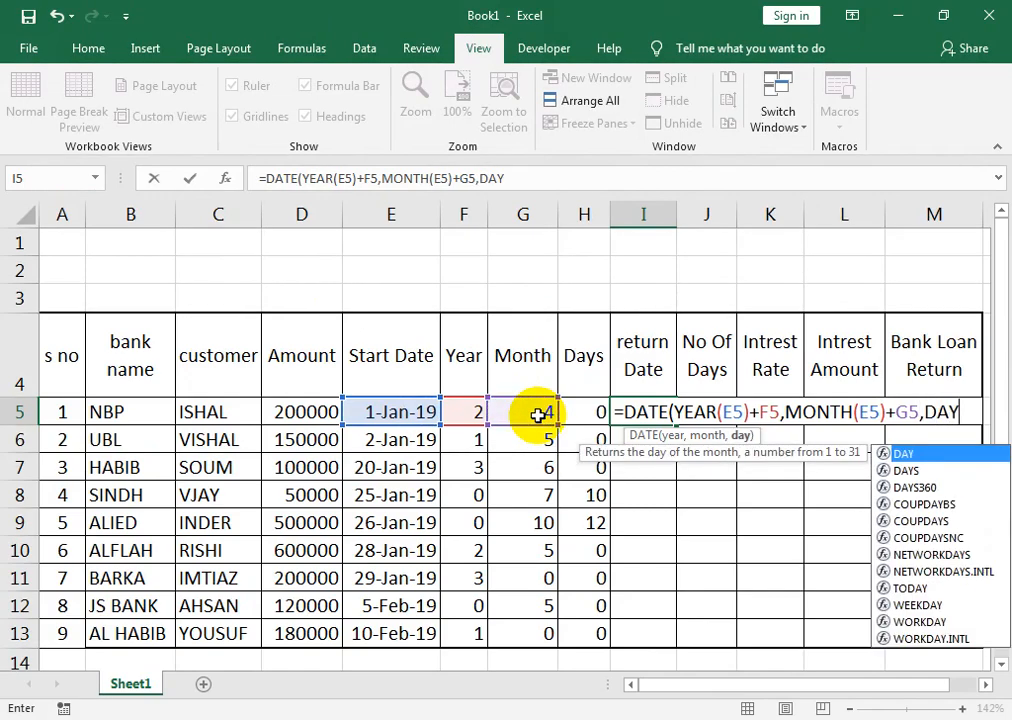
type("S(")
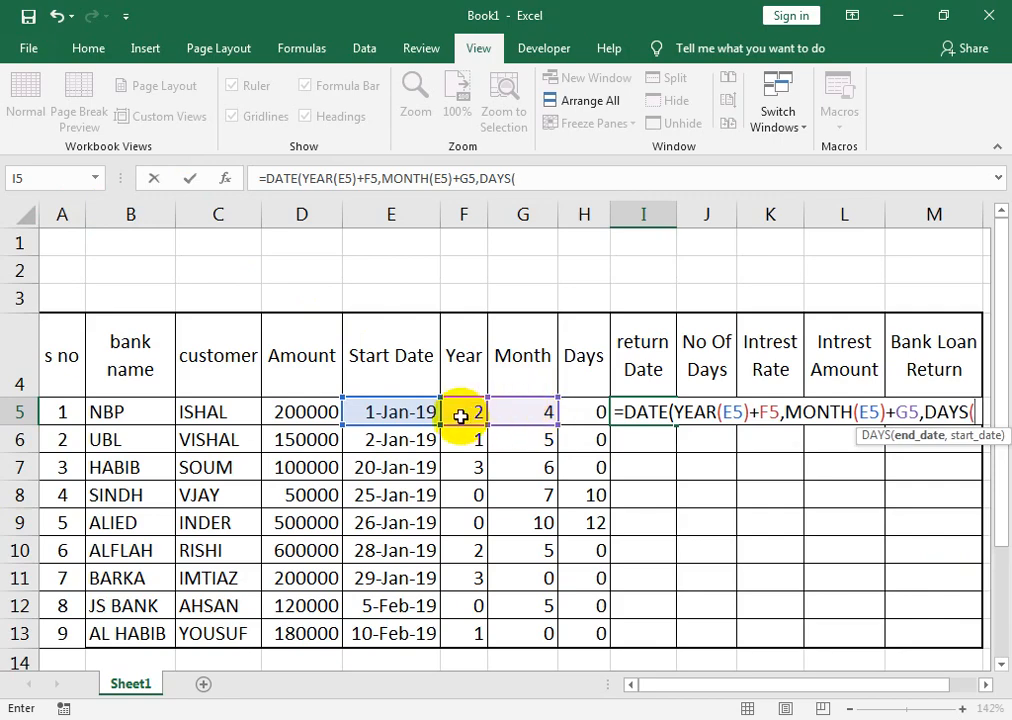
left_click(429, 413)
type(")+")
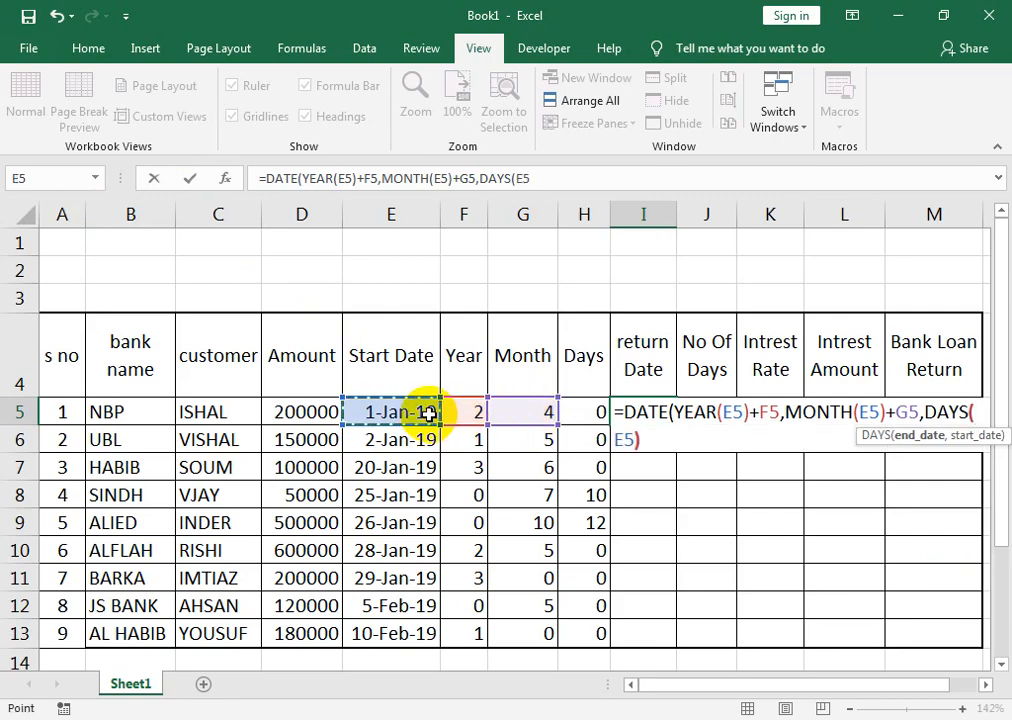
left_click(598, 416)
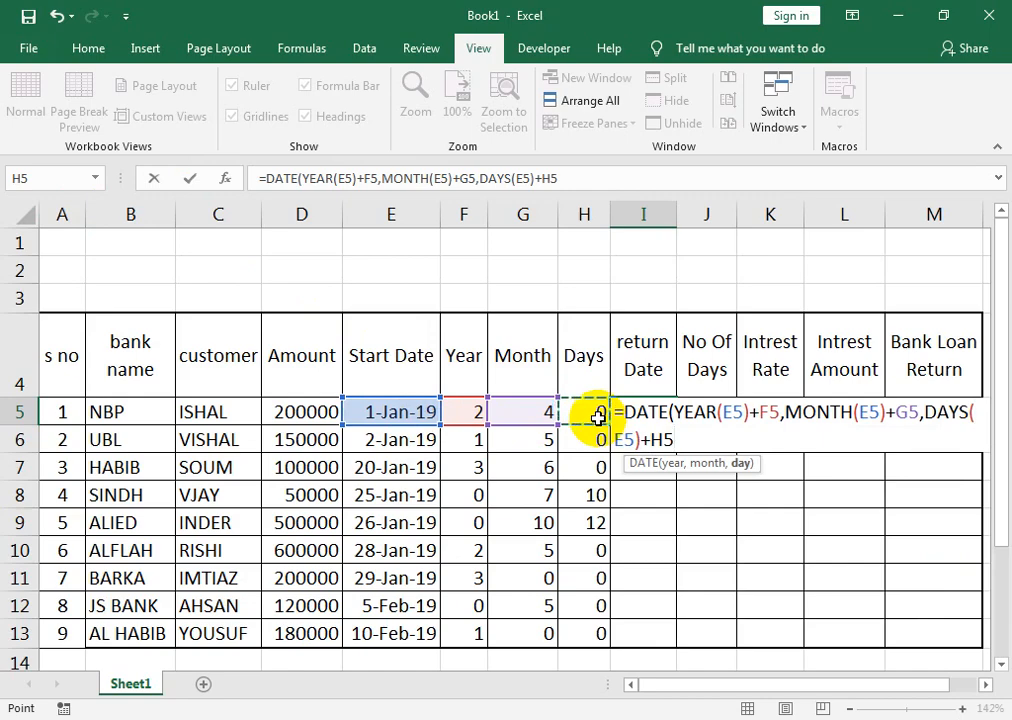
type(")")
key("Return")
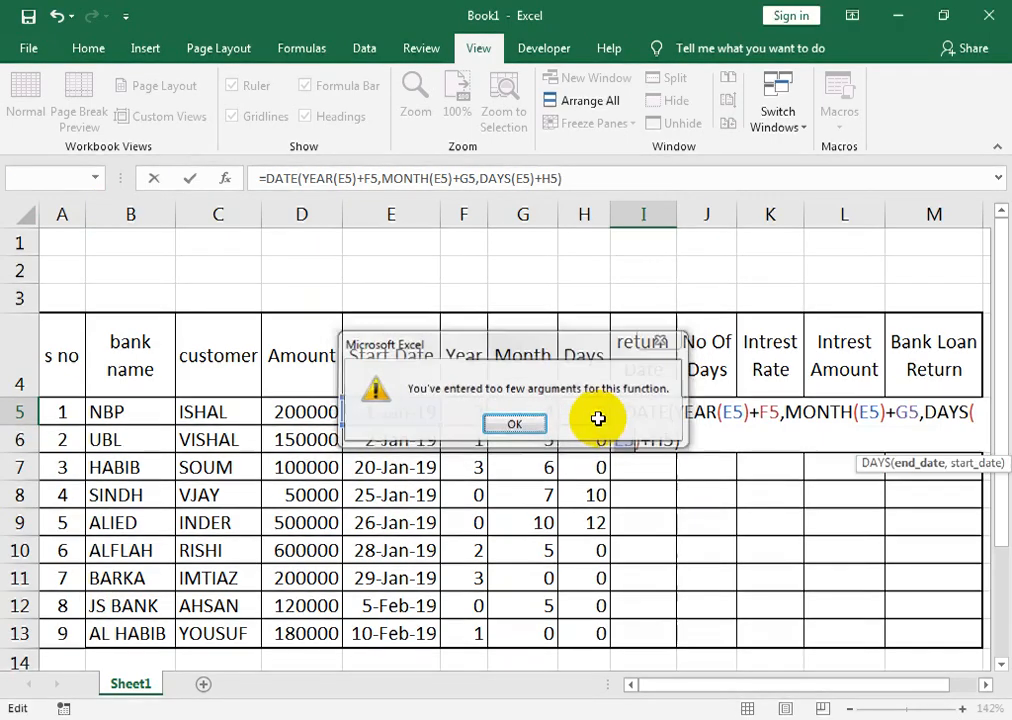
Step: Correct the return date formula in I5 by replacing DAYS with DAY, giving =DATE(YEAR(E5)+F5,MONTH(E5)+G5,DAY(E5)+H5)
key("Return")
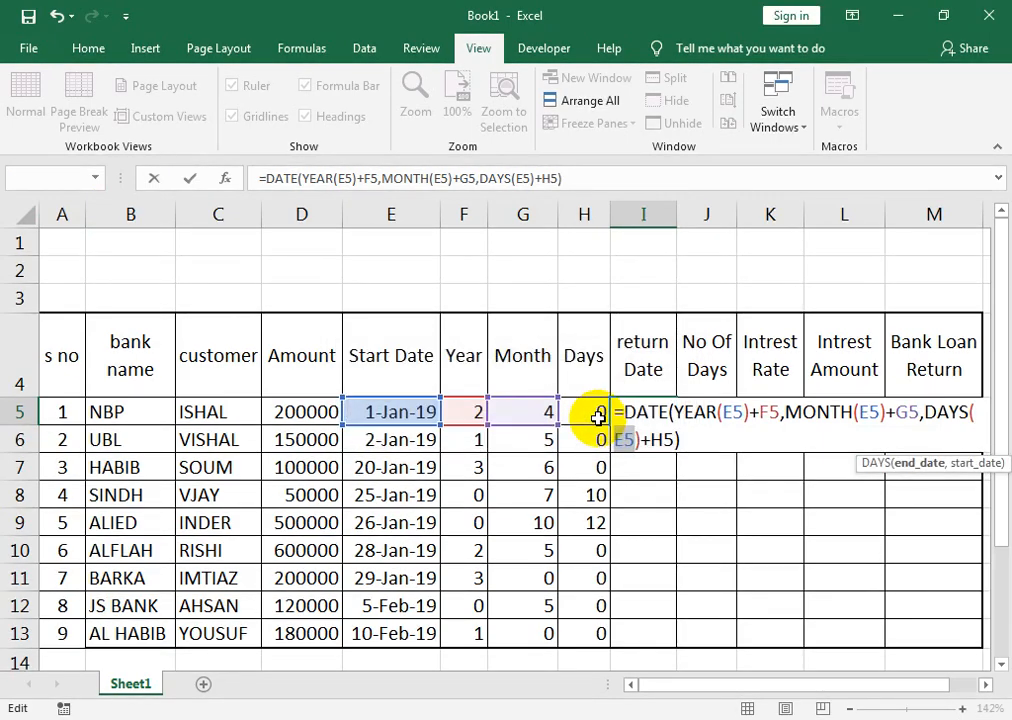
left_click(676, 440)
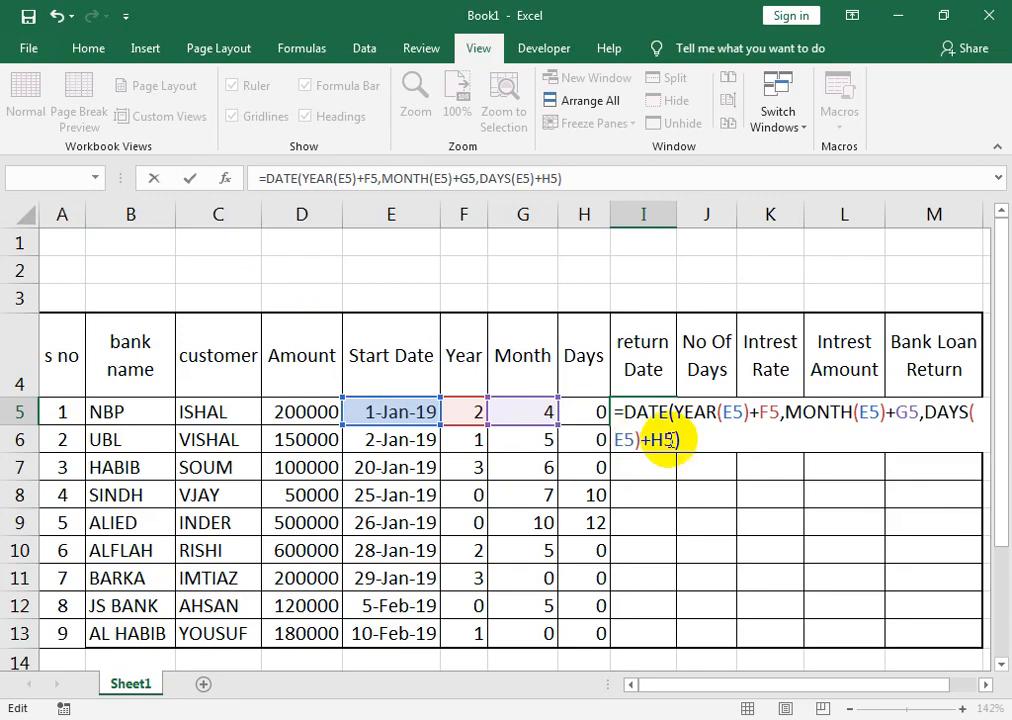
left_click(968, 412)
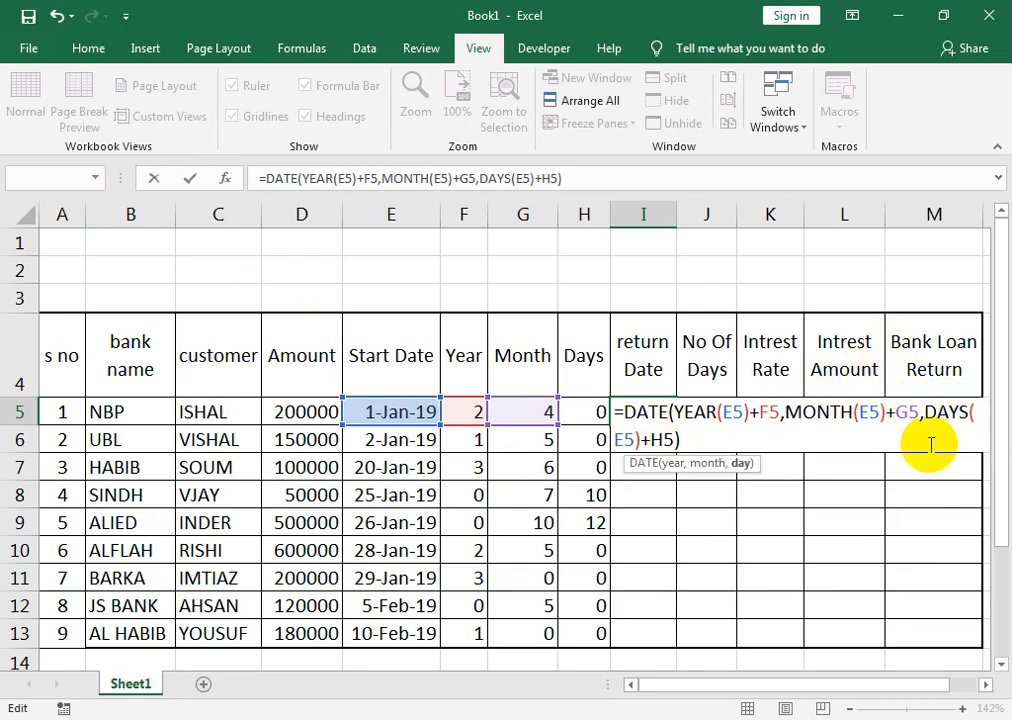
key("BackSpace")
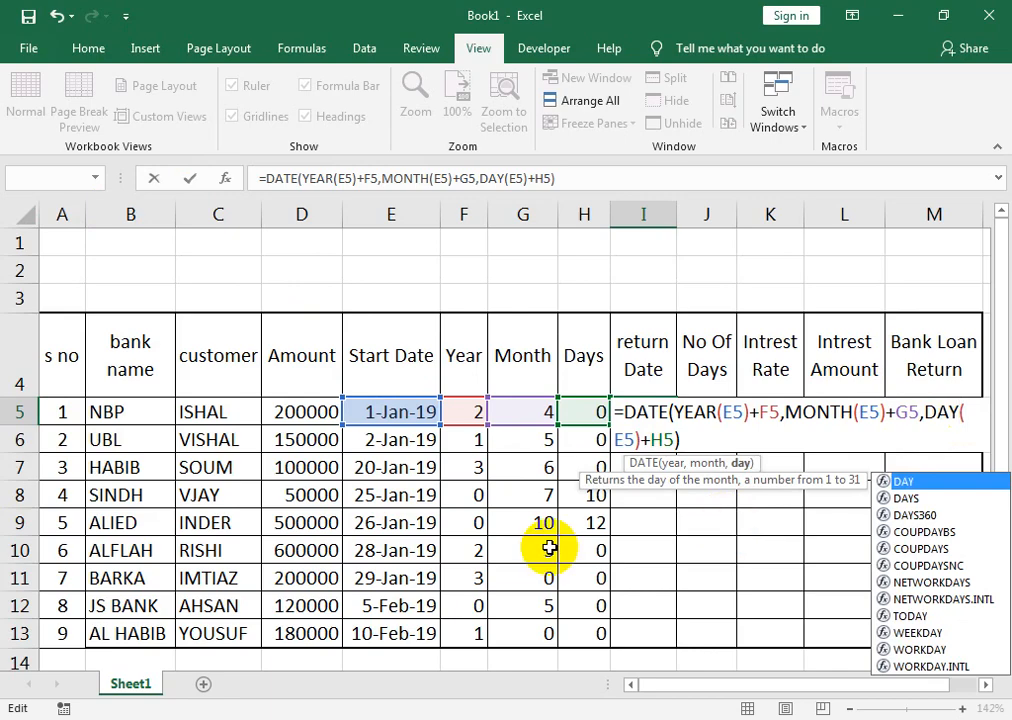
key("Return")
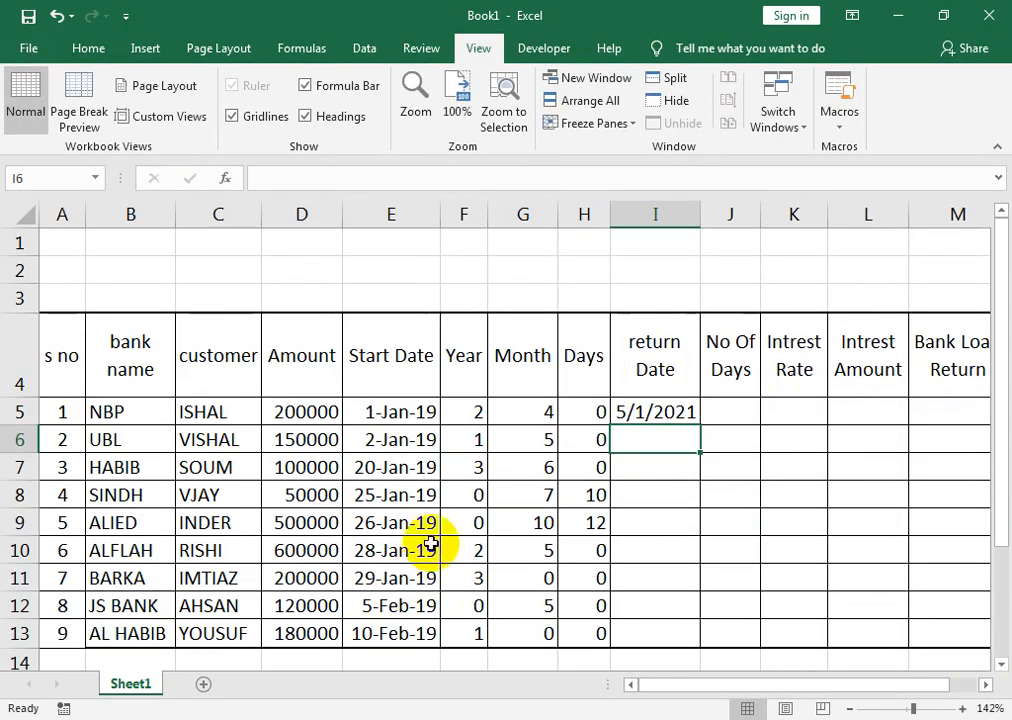
Step: Copy the date format of Start Date cell E5 onto return Date cell I5 with Format Painter
left_click(389, 412)
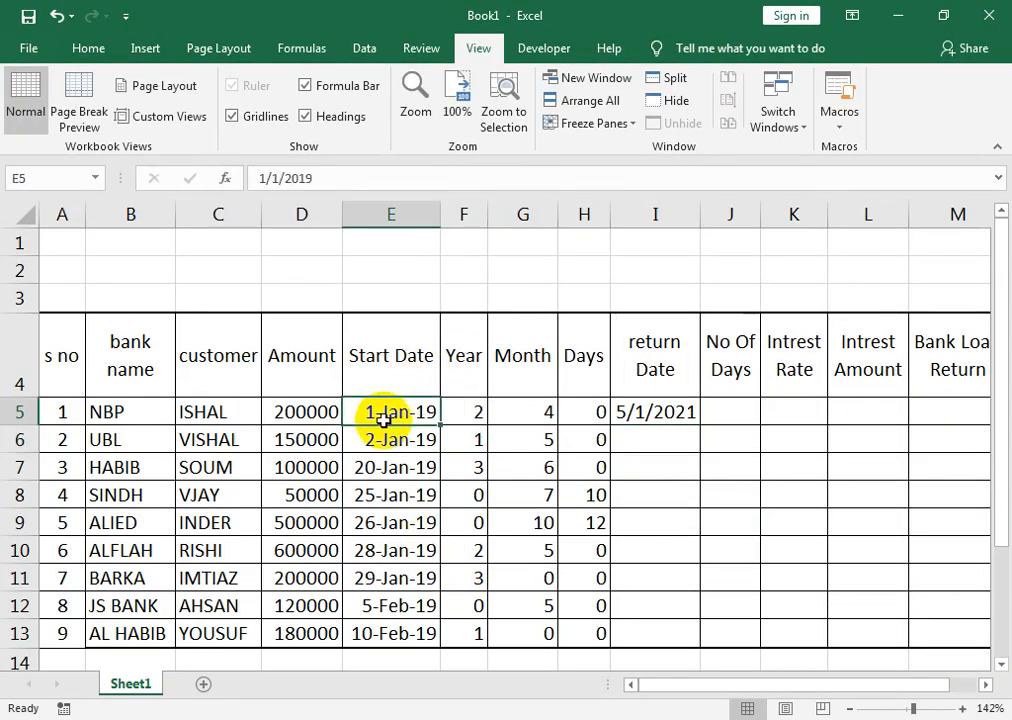
left_click(678, 419)
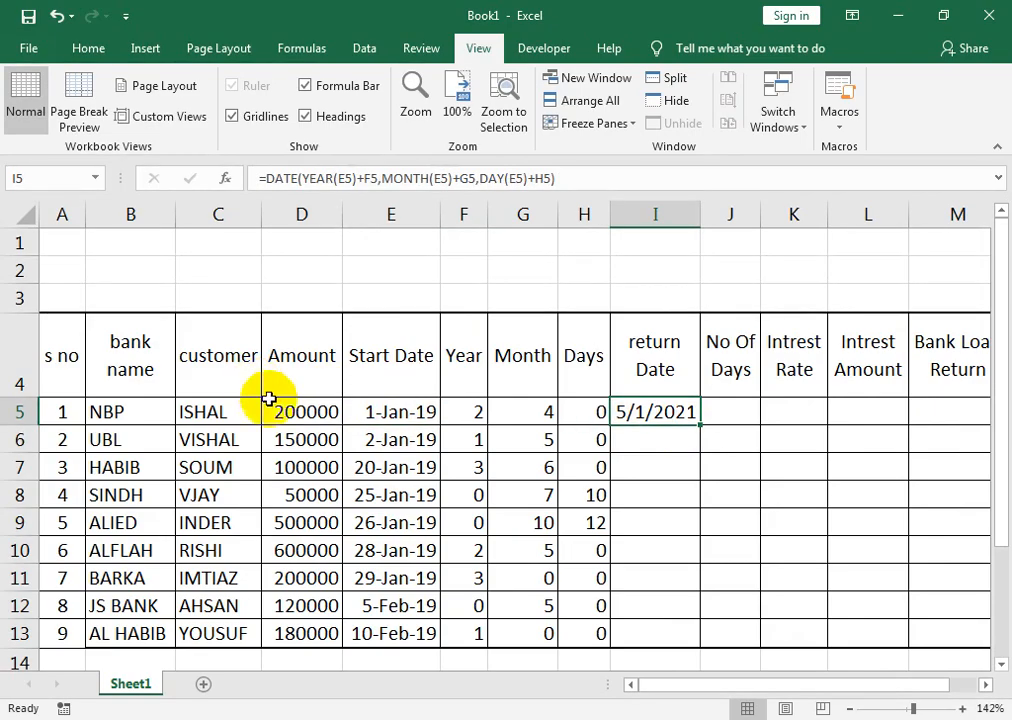
left_click(375, 411)
left_click(107, 60)
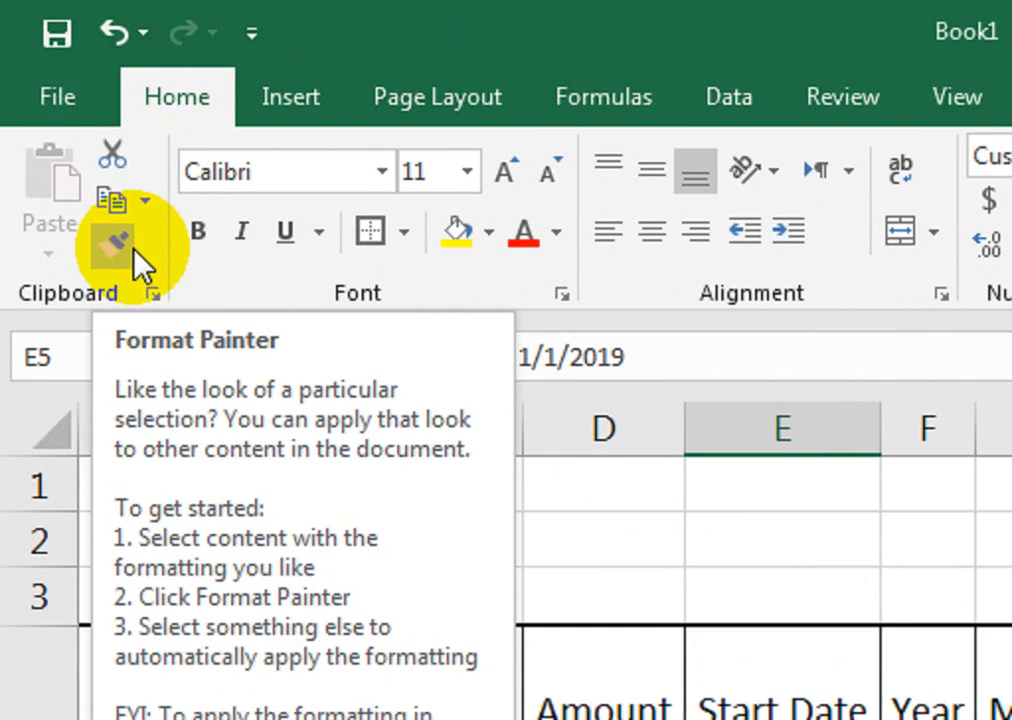
left_click(134, 252)
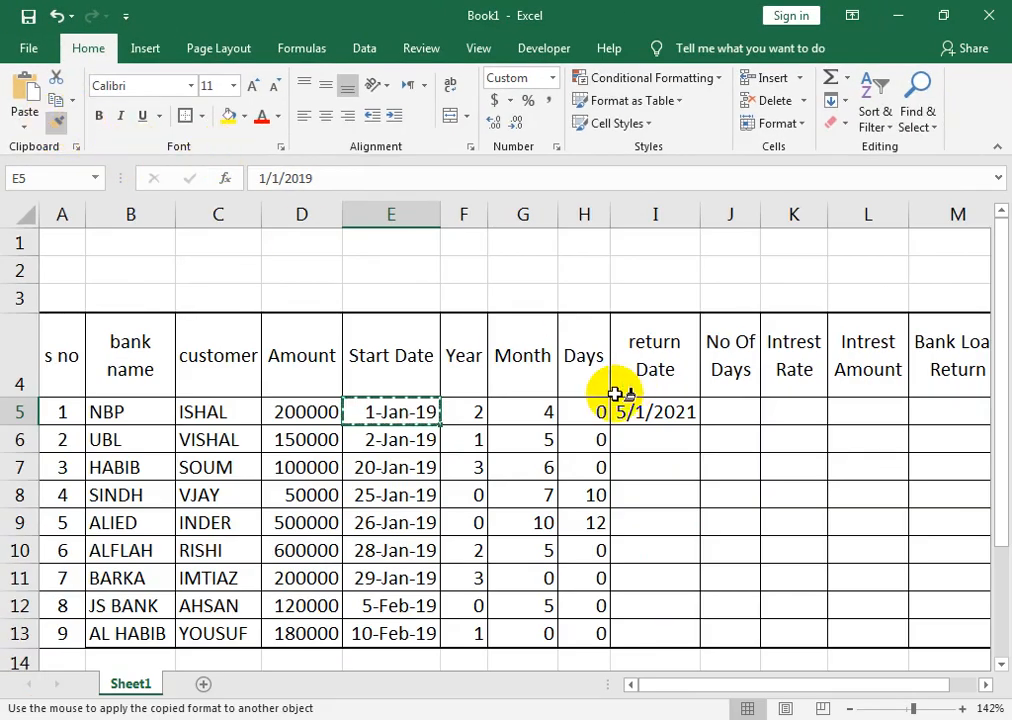
left_click(621, 408)
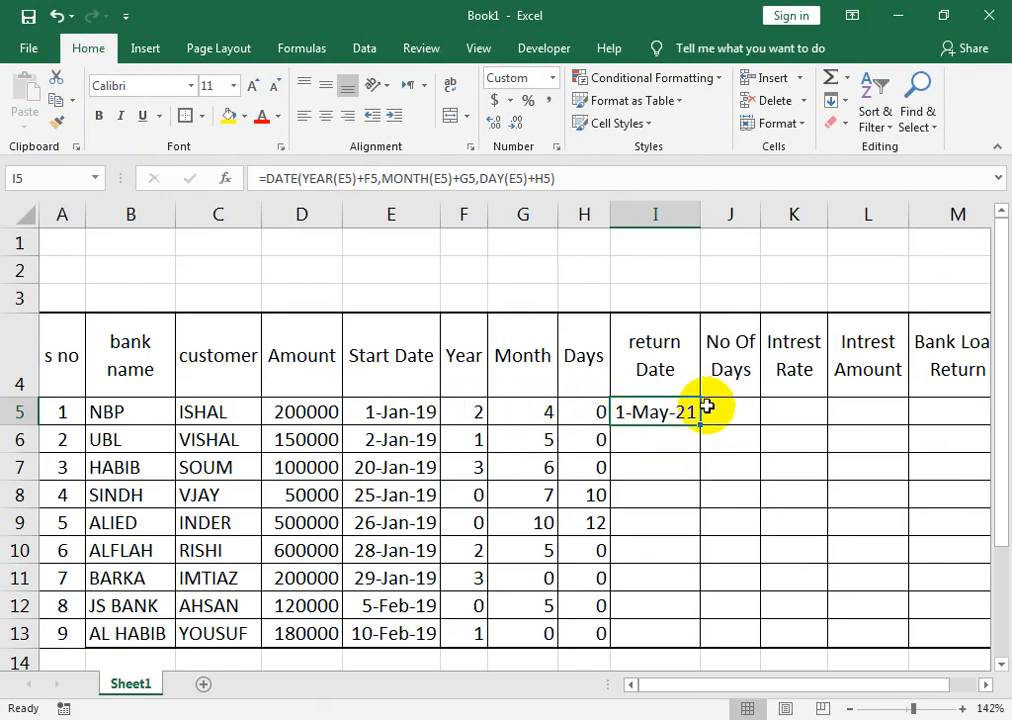
Step: Fill the return date formula from I5 down through I13 and autofit the width of column I
left_click_drag(702, 426, 678, 641)
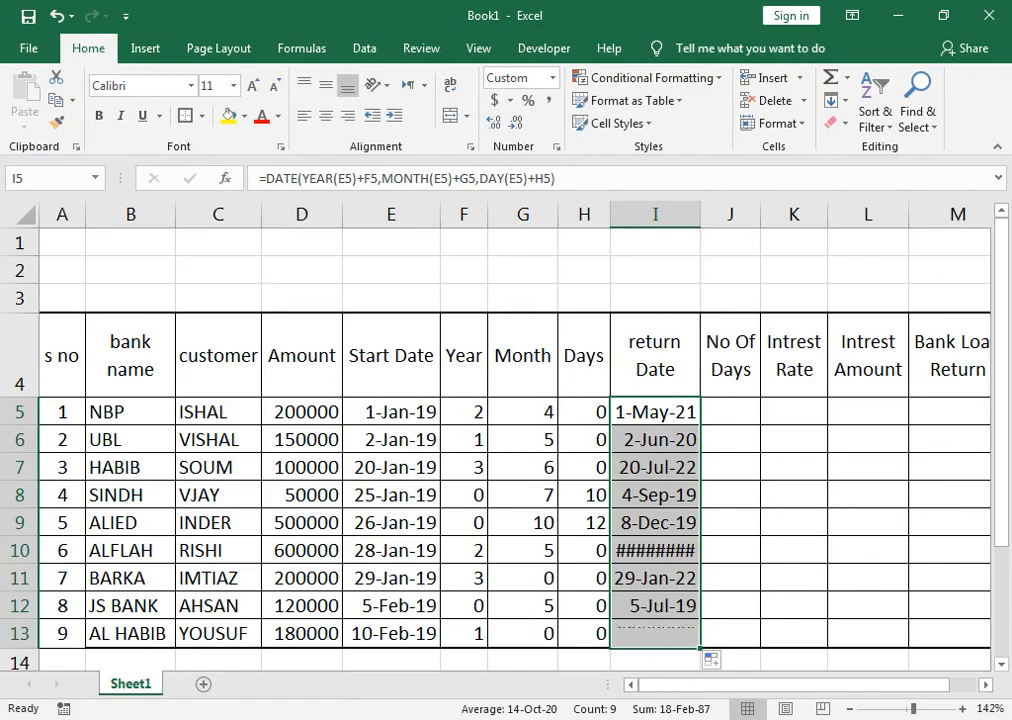
double_click(700, 214)
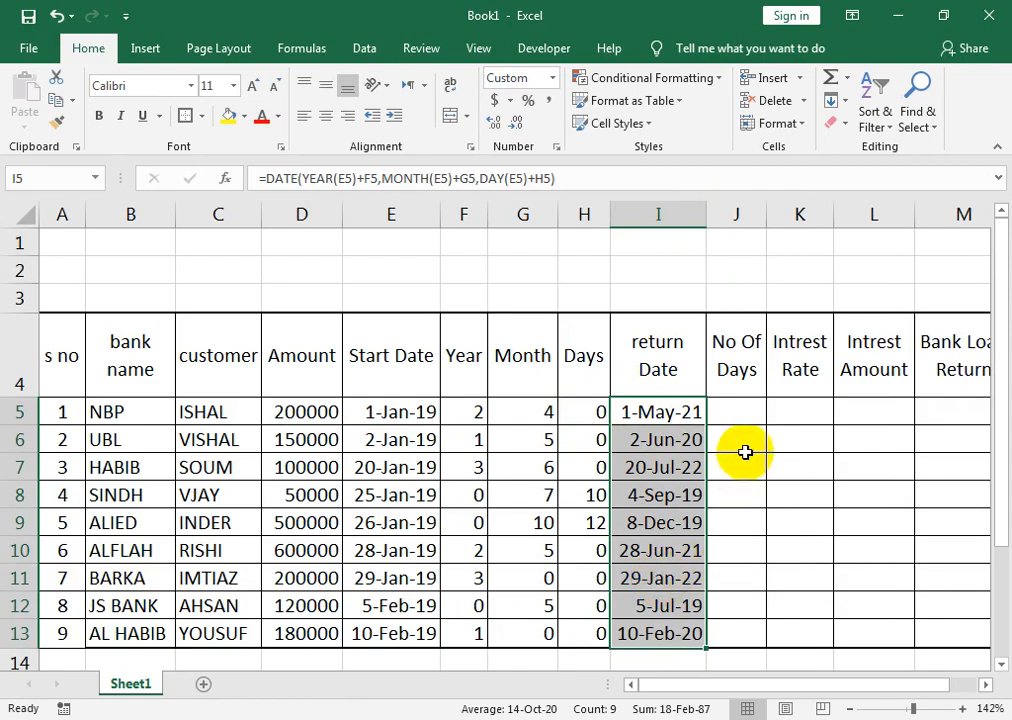
Step: Calculate the No Of Days in J5 with =I5-E5 and fill the formula down through J13
left_click(718, 409)
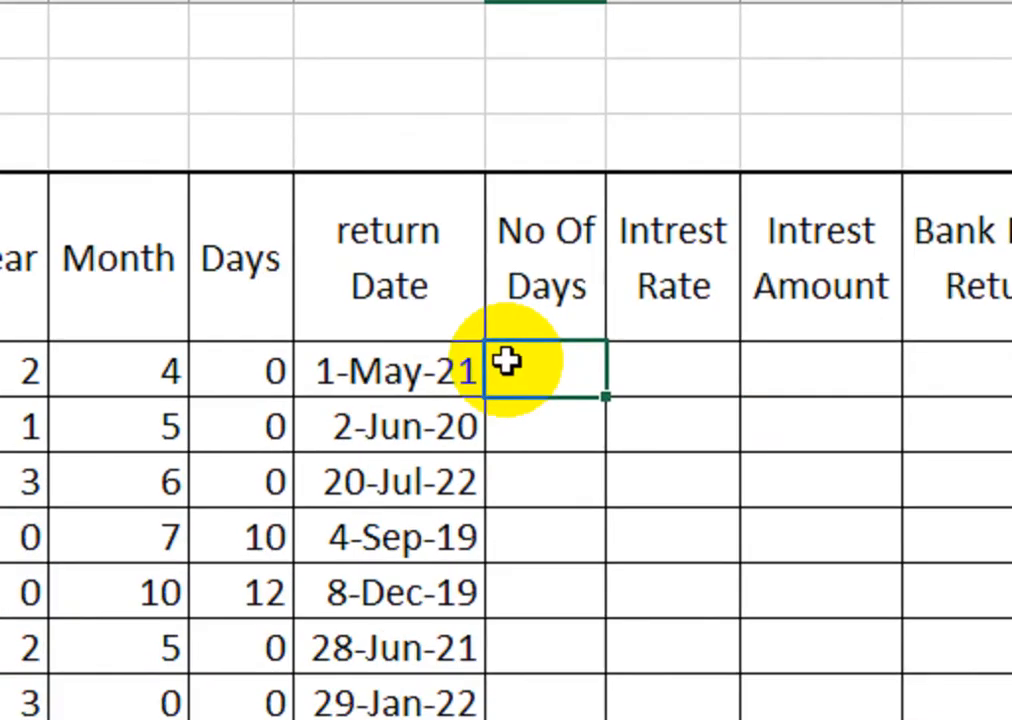
type("=")
key("Left")
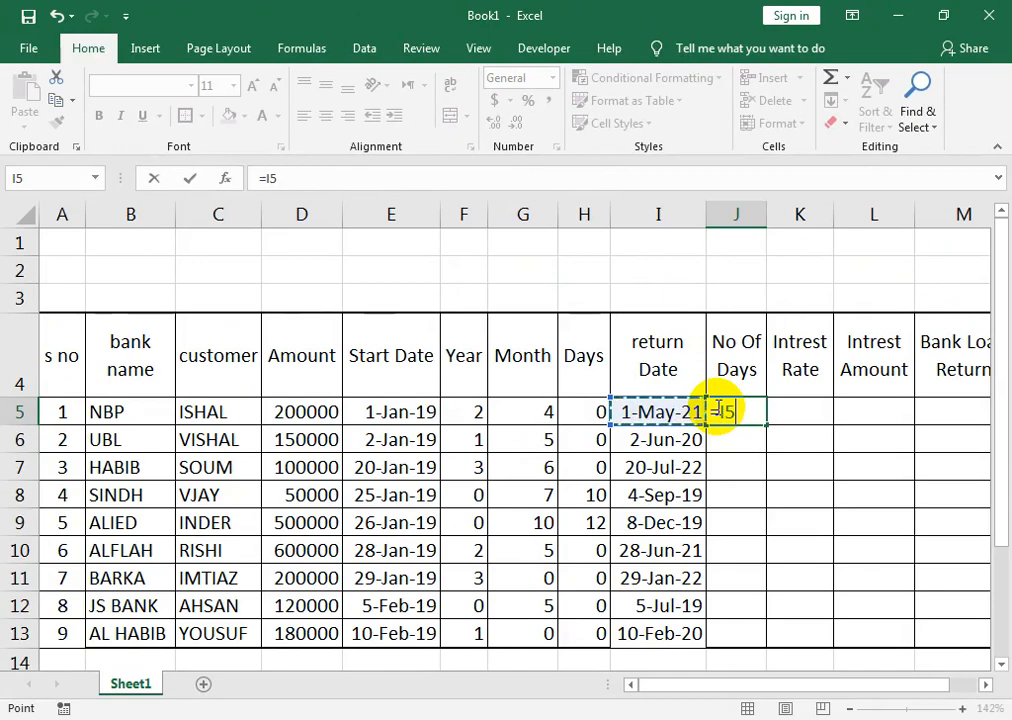
type("-")
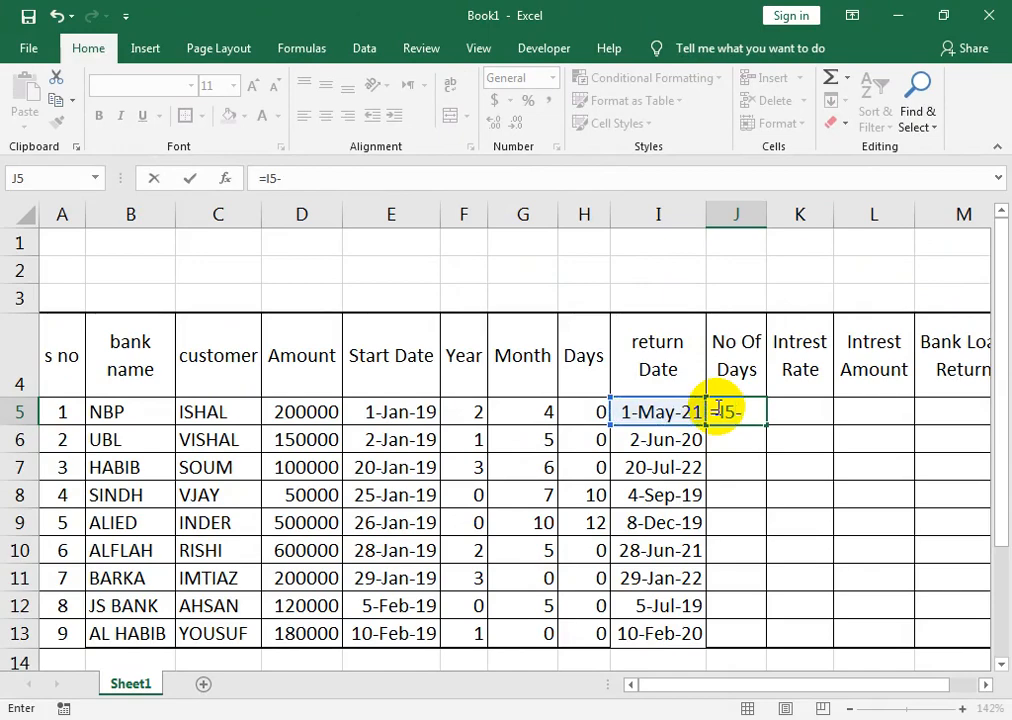
left_click(356, 414)
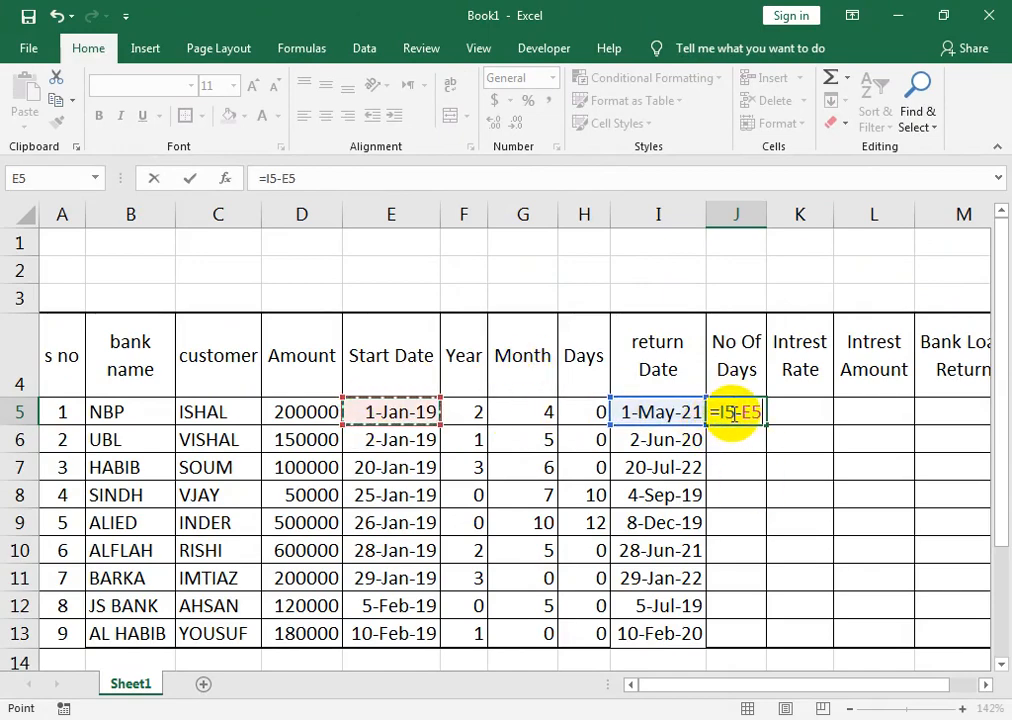
key("Return")
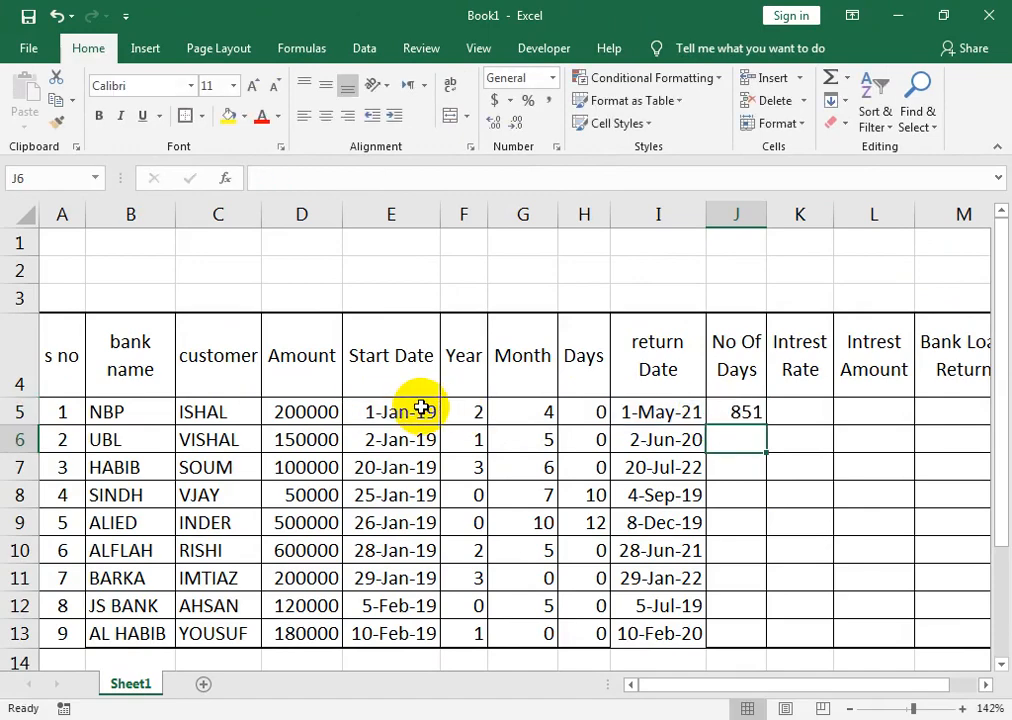
left_click(747, 411)
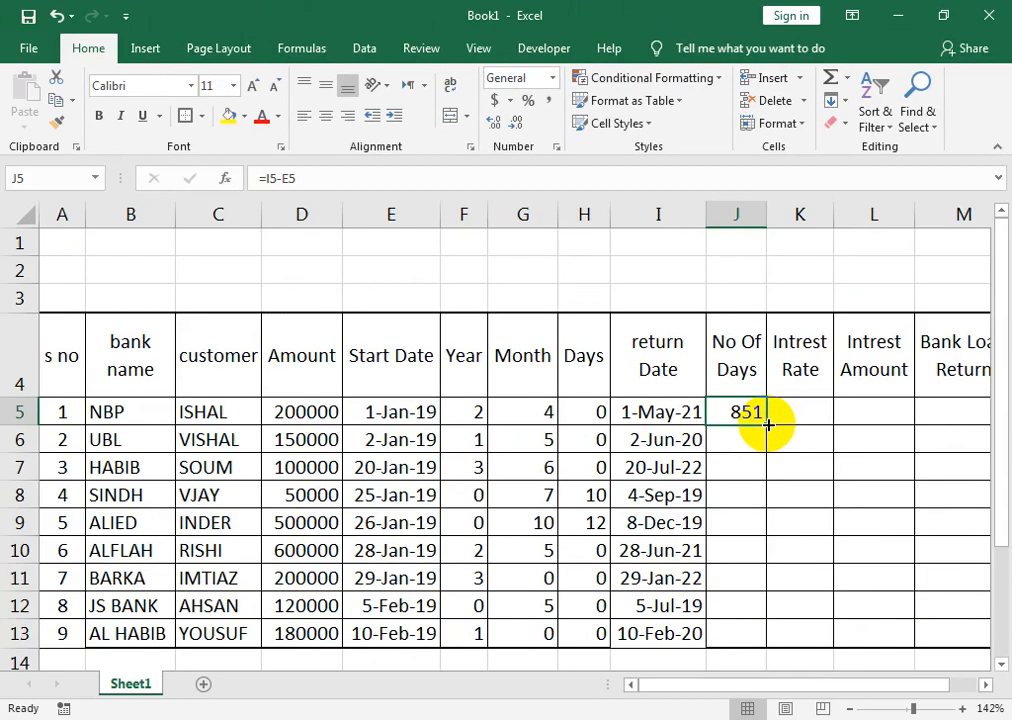
left_click_drag(767, 425, 791, 638)
Step: Enter Intrest Rate values of 3% in K5 and 6.50% in K6
left_click(806, 412)
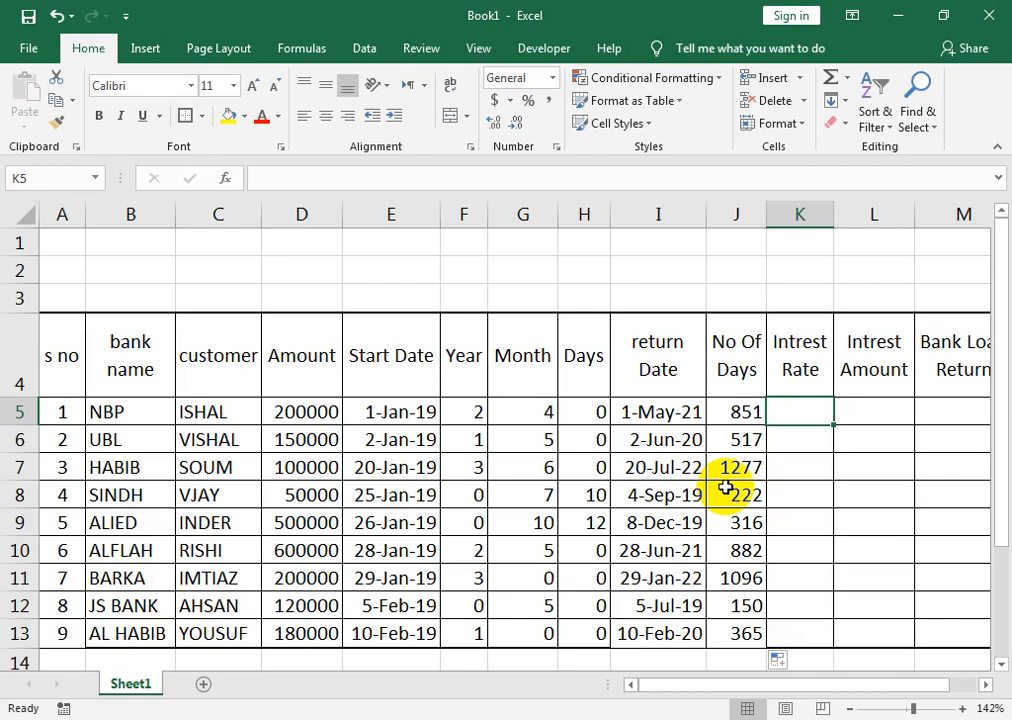
type("3^")
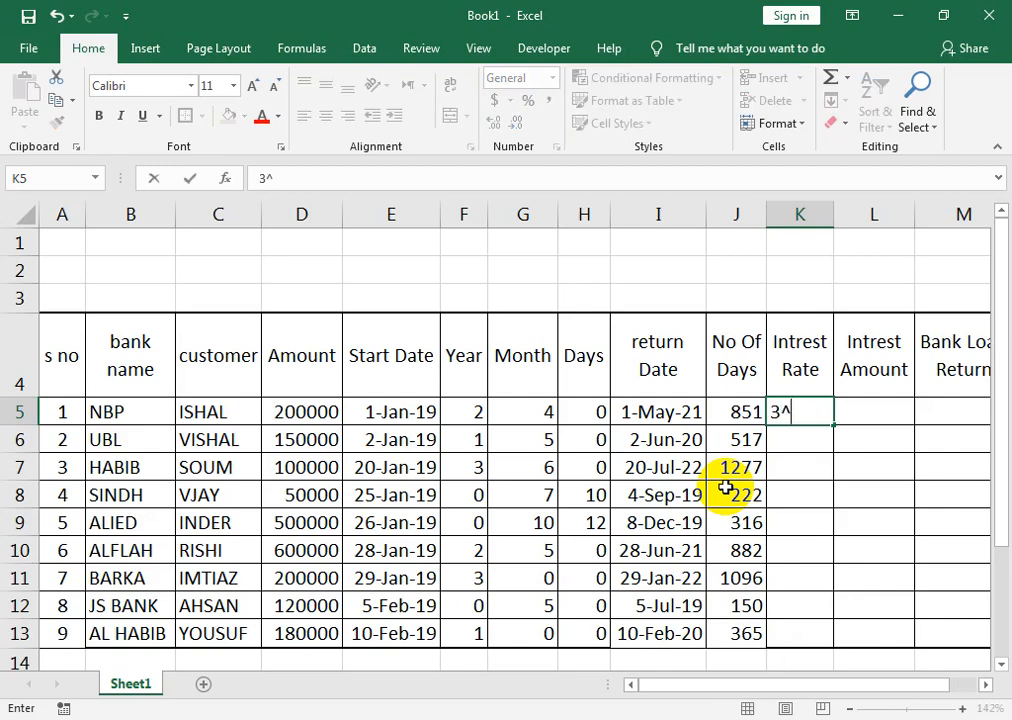
key("BackSpace")
type("%")
key("Return")
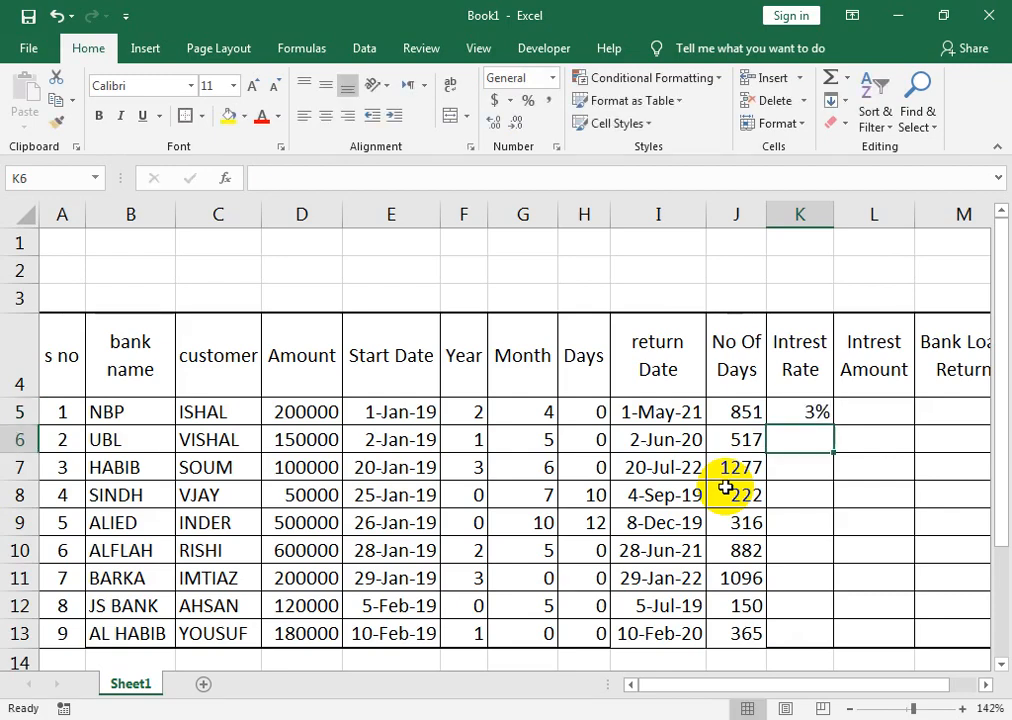
type("6.5")
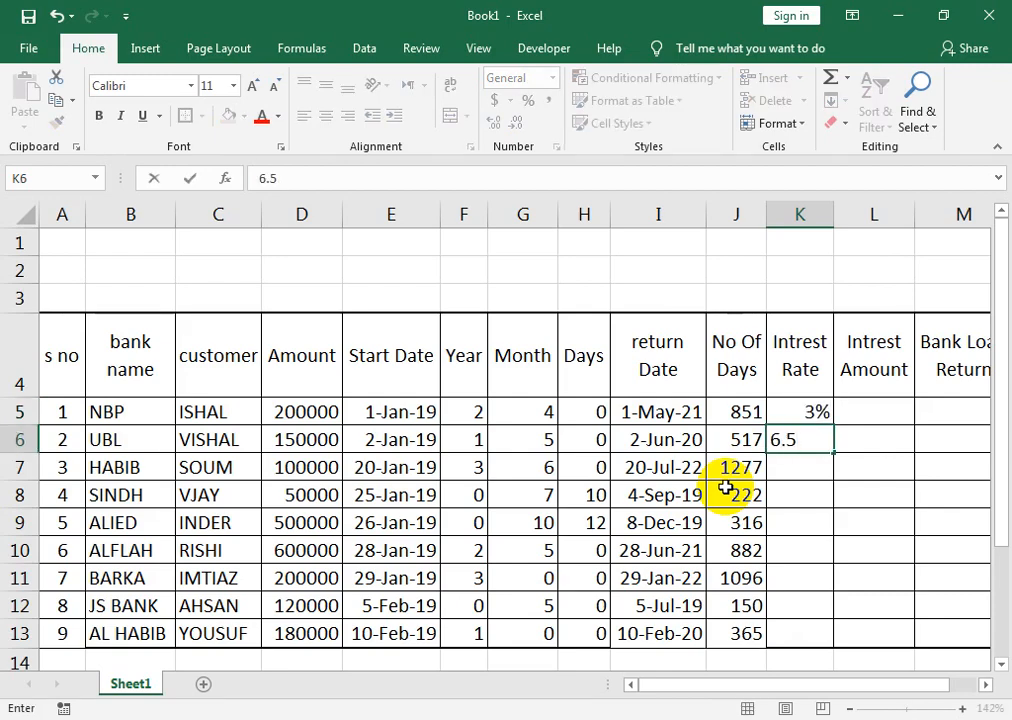
type("0%")
key("Return")
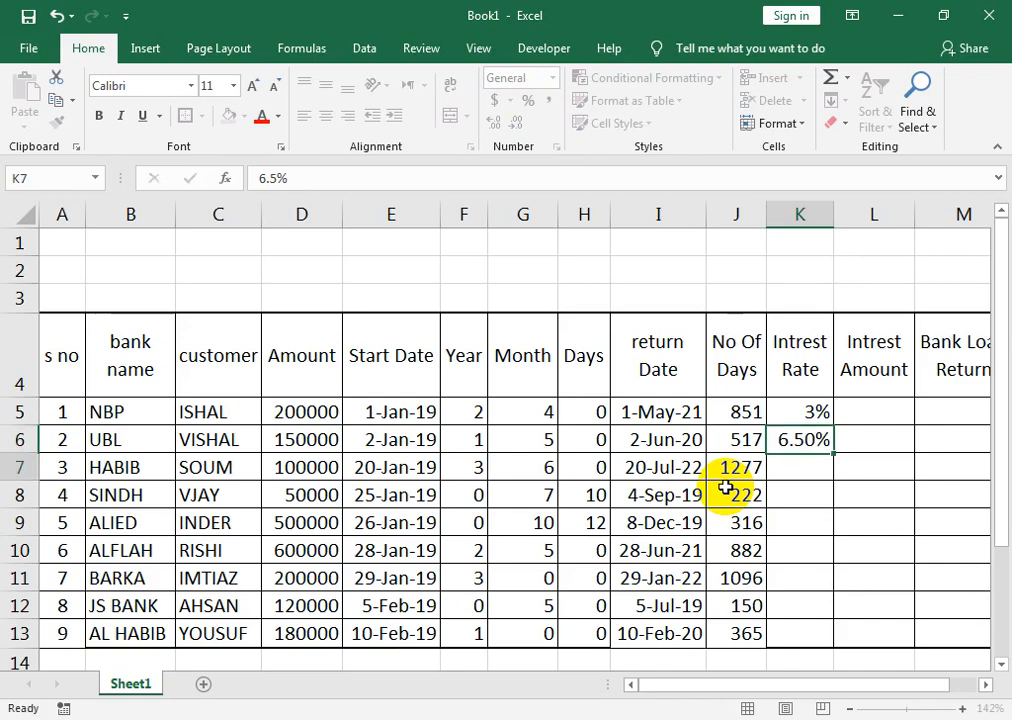
Step: Enter Intrest Rate values of 6% for HABIB in K7 and 5% for SINDH in K8
type("6")
key("Return")
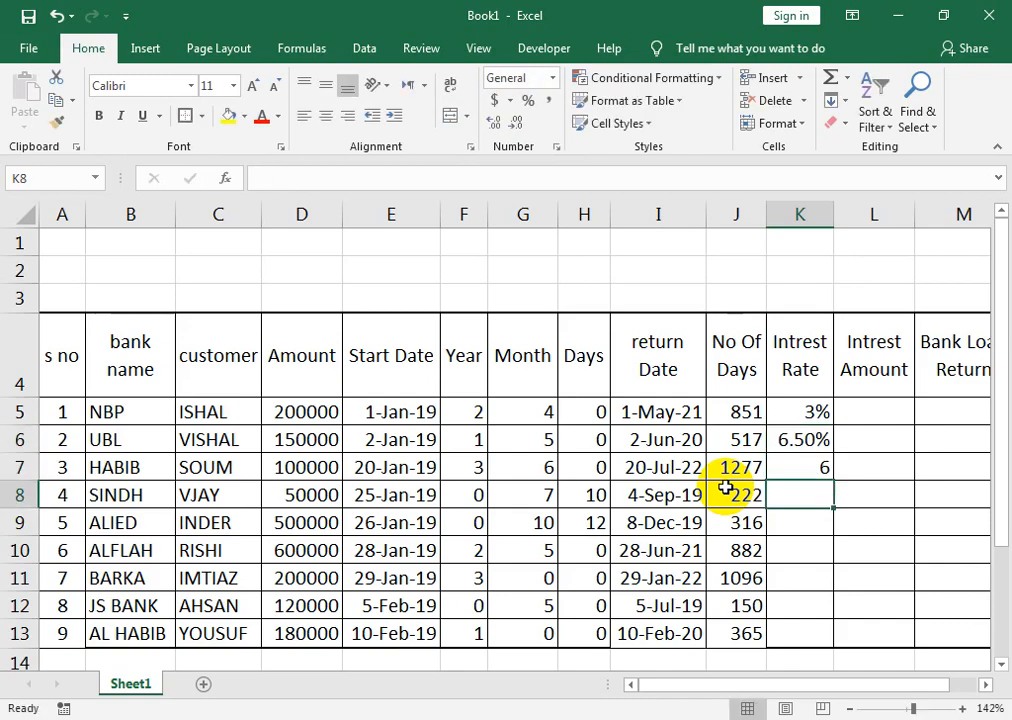
key("Up")
key("Down")
key("Up")
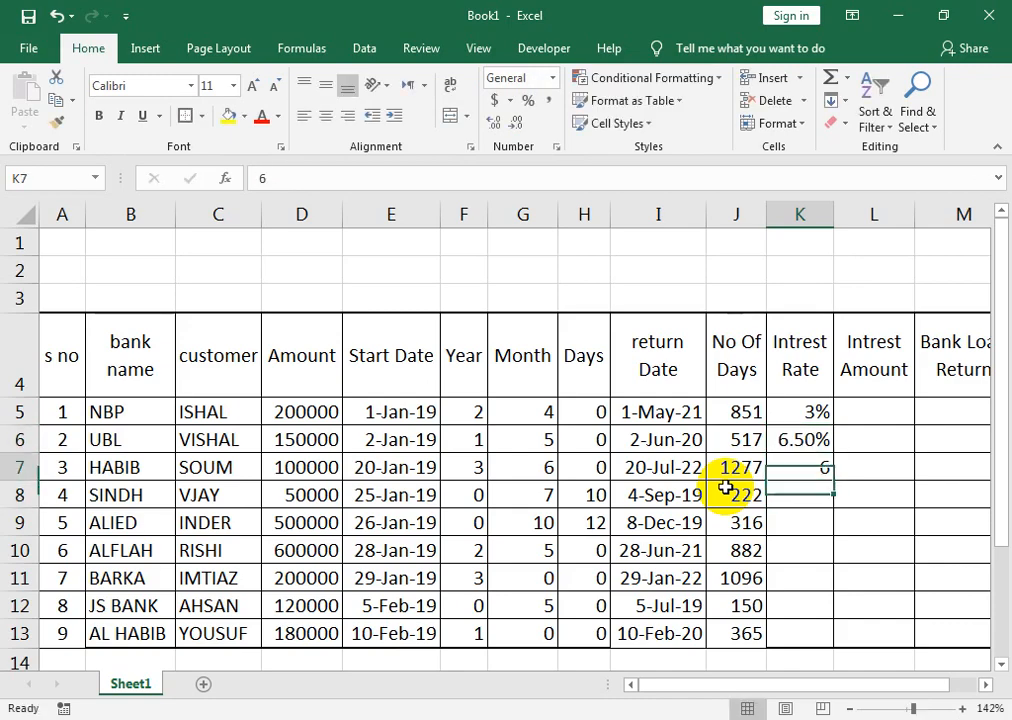
type("6%")
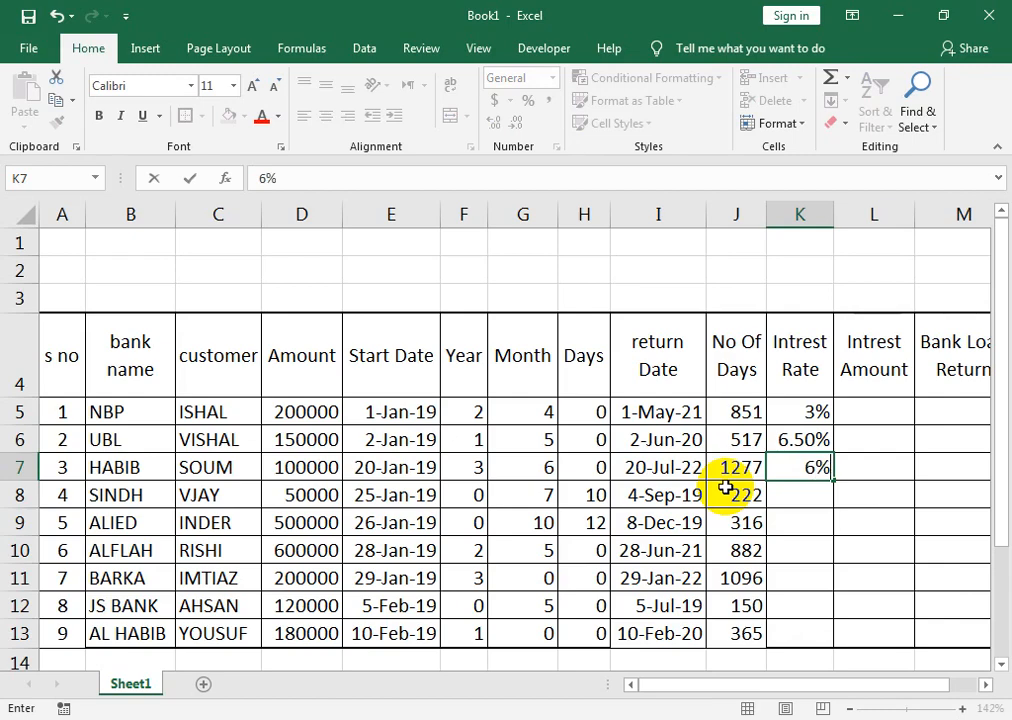
key("Return")
type("5")
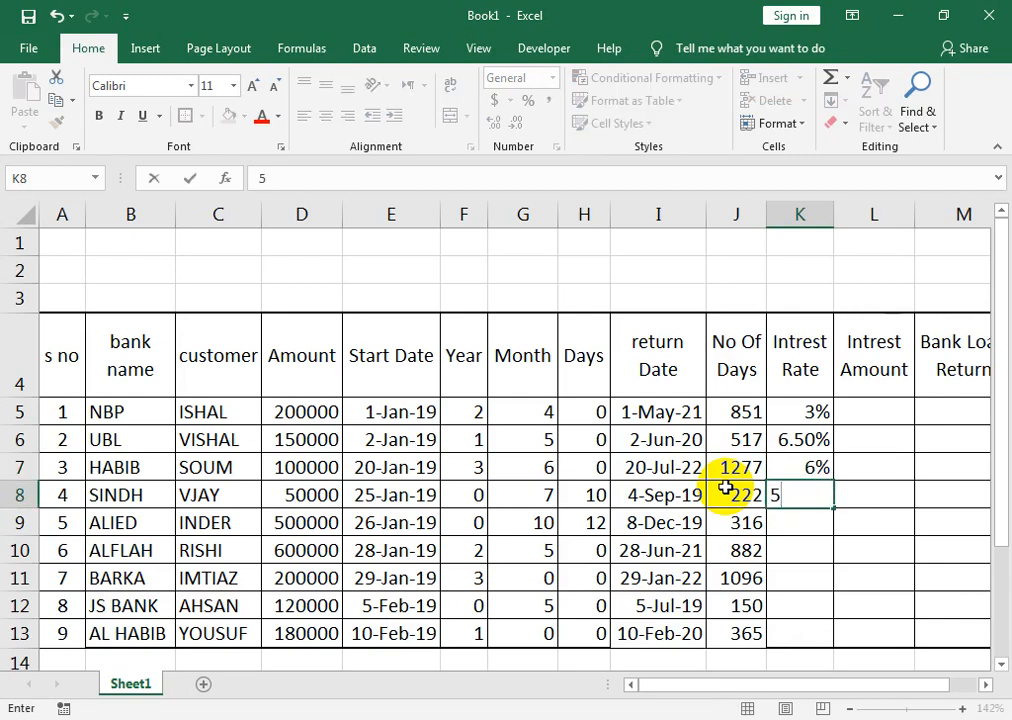
type("%")
key("Return")
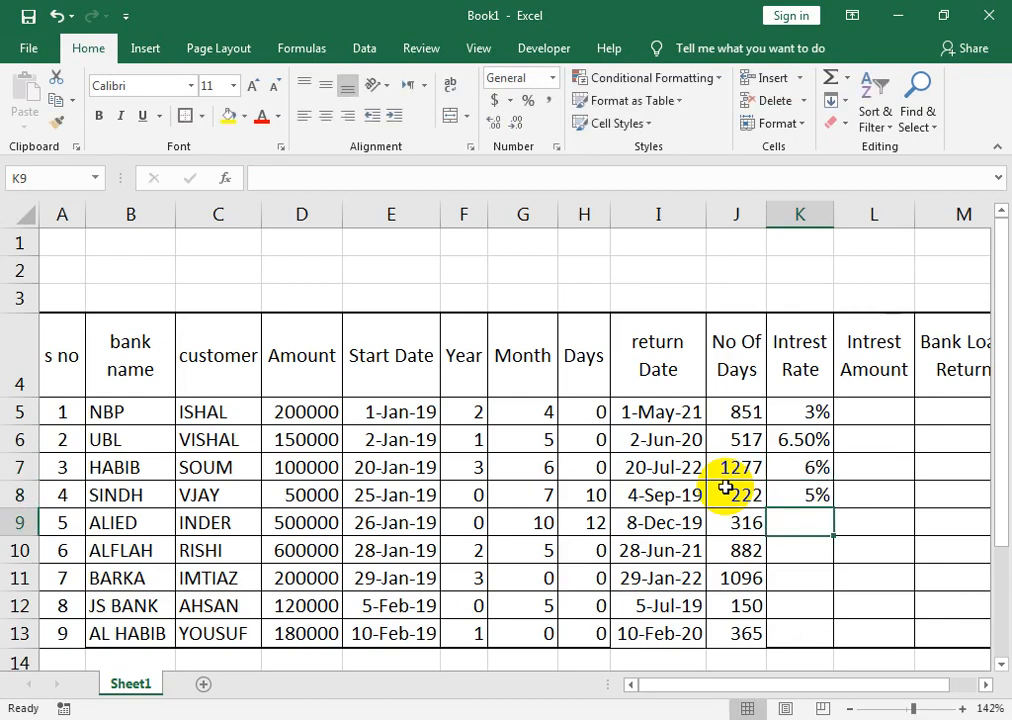
Step: Enter Intrest Rate values of 5.50% for ALIED in K9 and 4.3% for ALFLAH in K10
type("5.5")
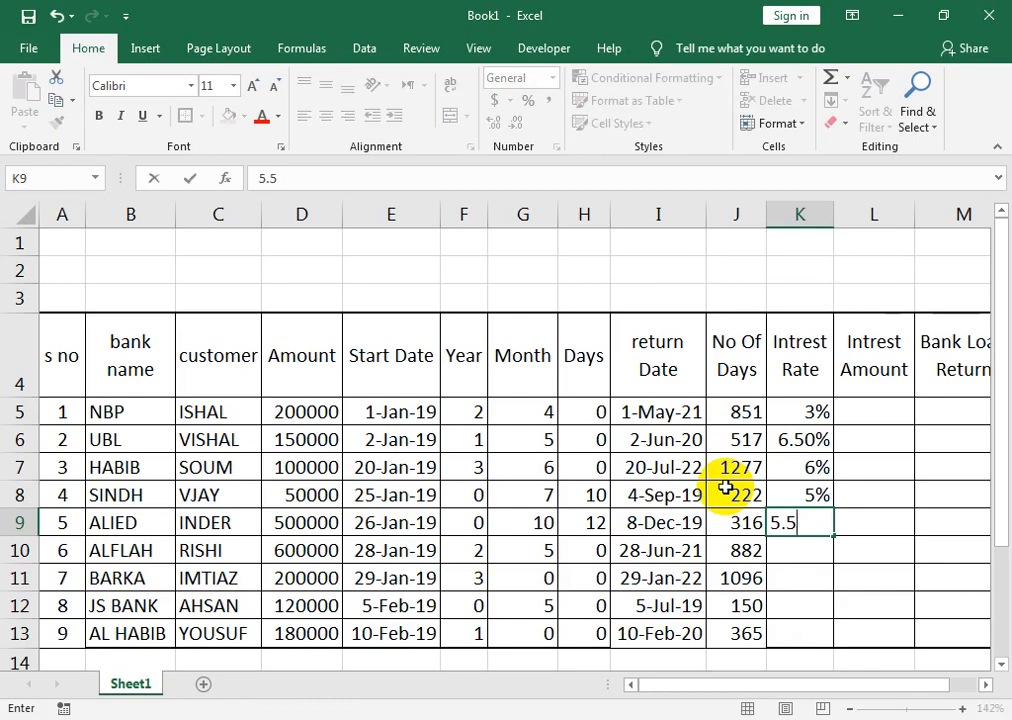
type("0%")
key("Return")
type("4.")
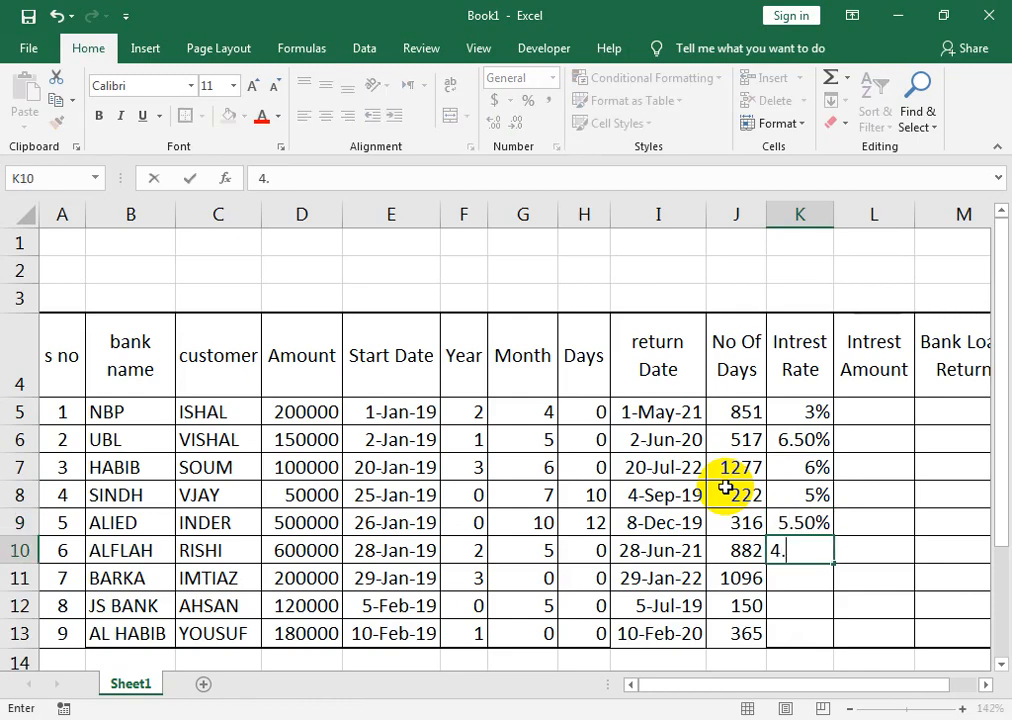
type("3%")
key("Return")
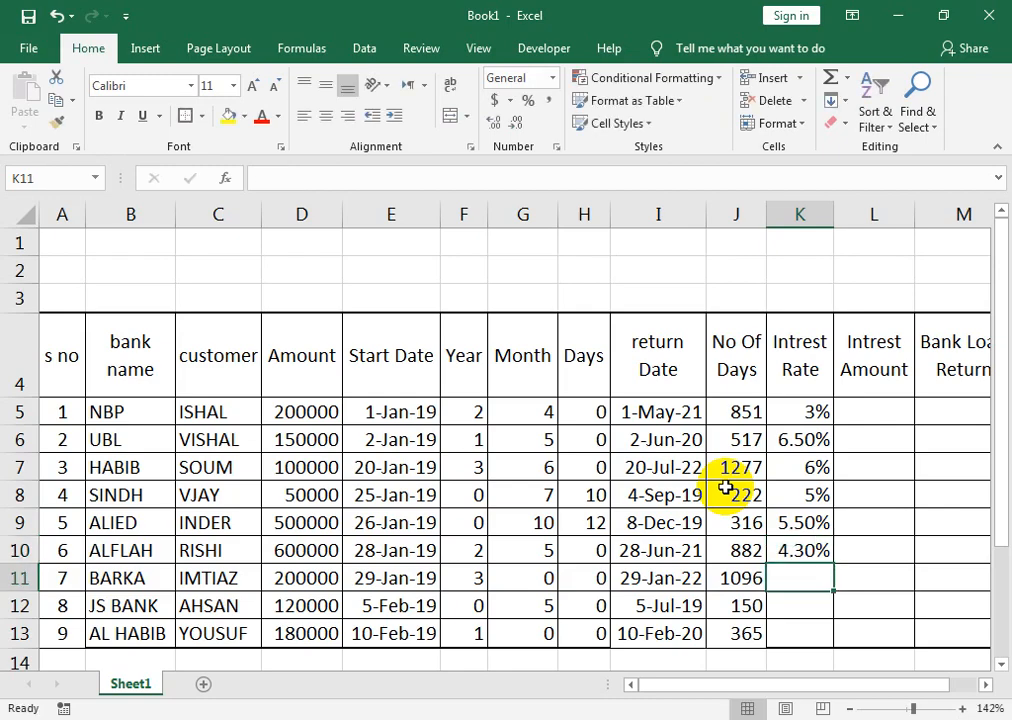
Step: Complete the Intrest Rate column with 2% in K11, 3.2% in K12 and 7% in K13
type("2")
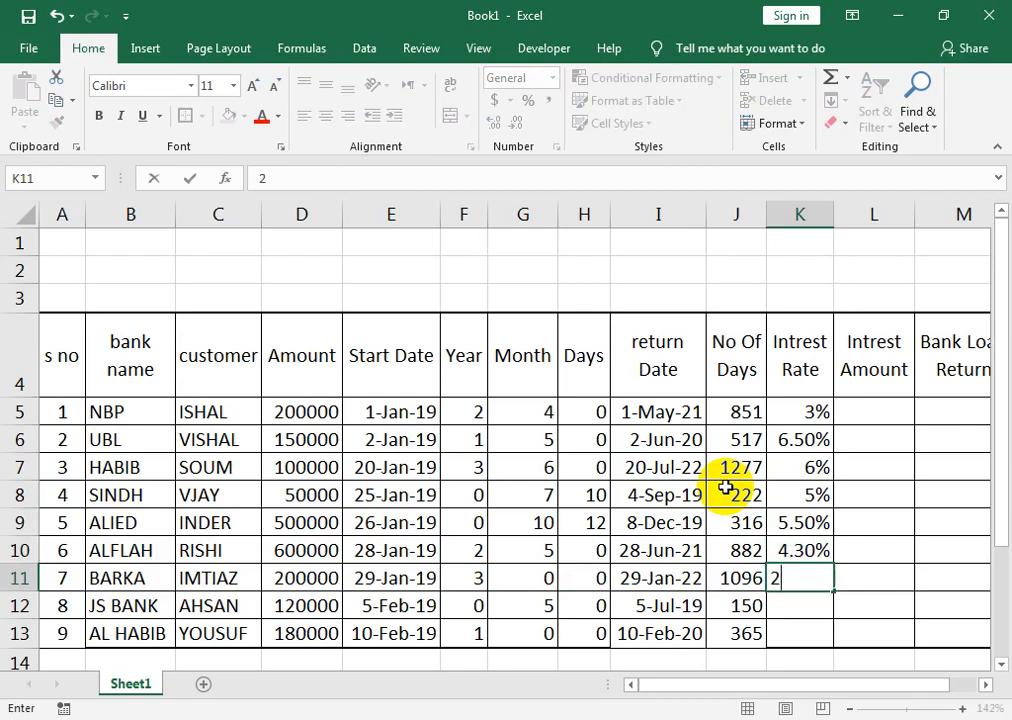
type("%")
key("Return")
type("3")
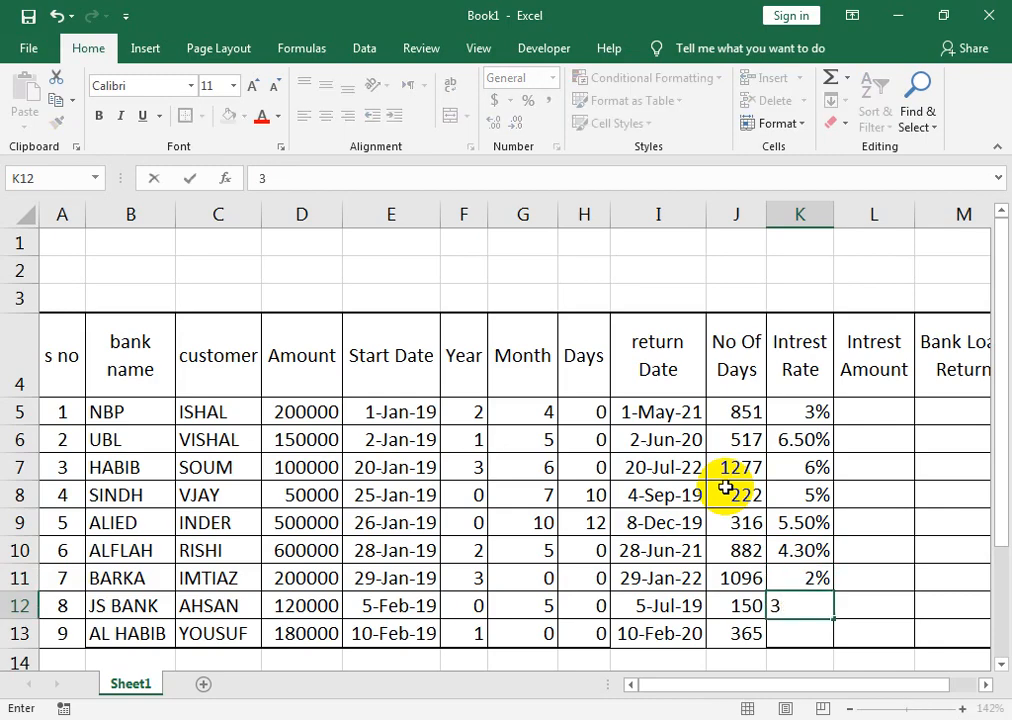
type(".2%")
key("Return")
type("7")
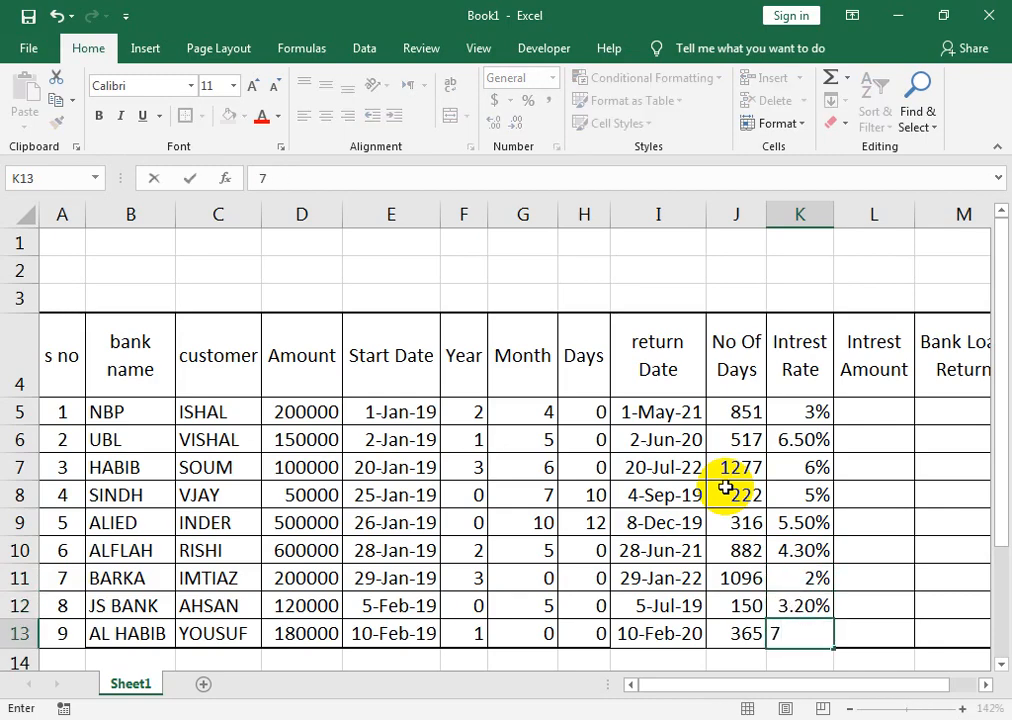
type("%")
key("Right")
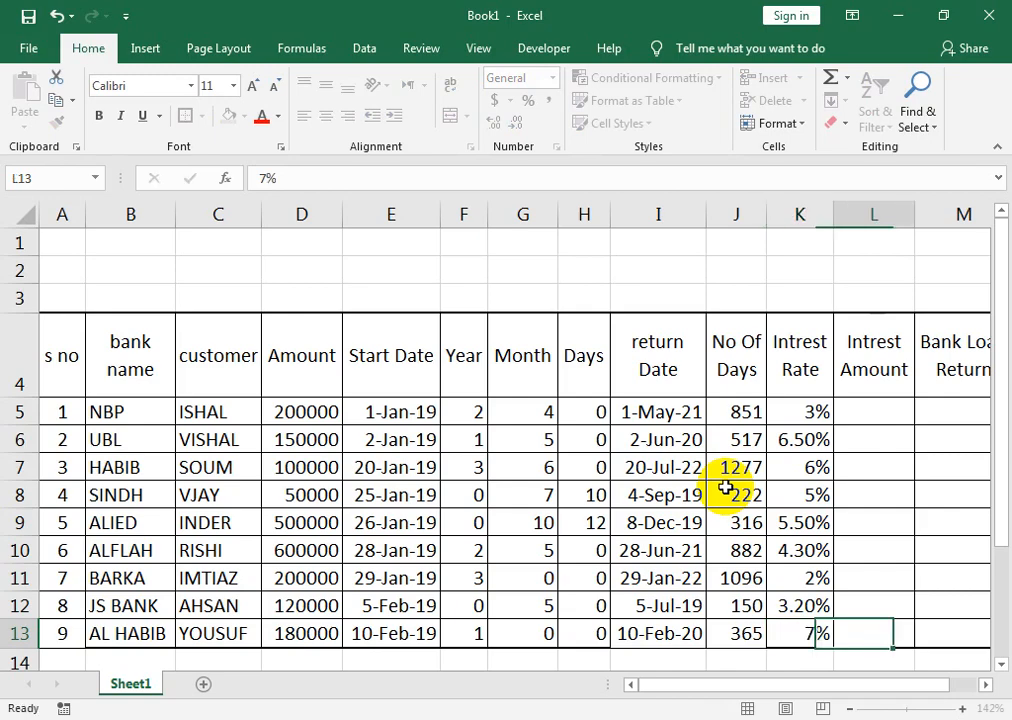
Step: Start the first Intrest Amount formula in L5 by dividing the rate in K5 by 365, followed by a multiplication operator
key("Up")
key("Up")
key("Up")
key("Up")
key("Up")
key("Up")
key("Up")
key("Up")
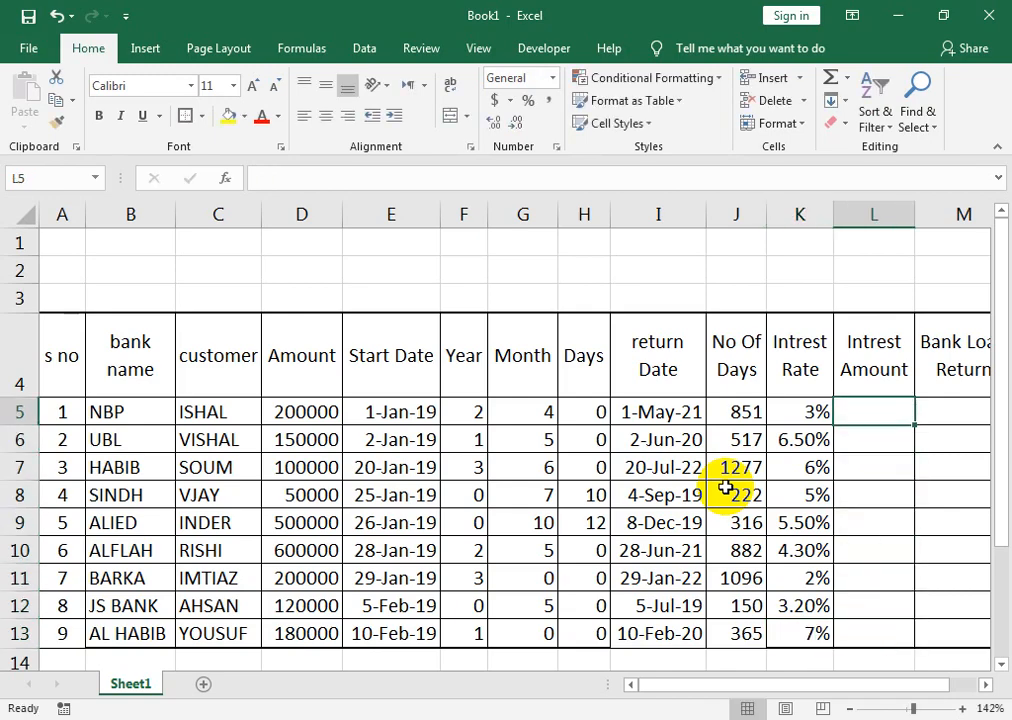
type("=")
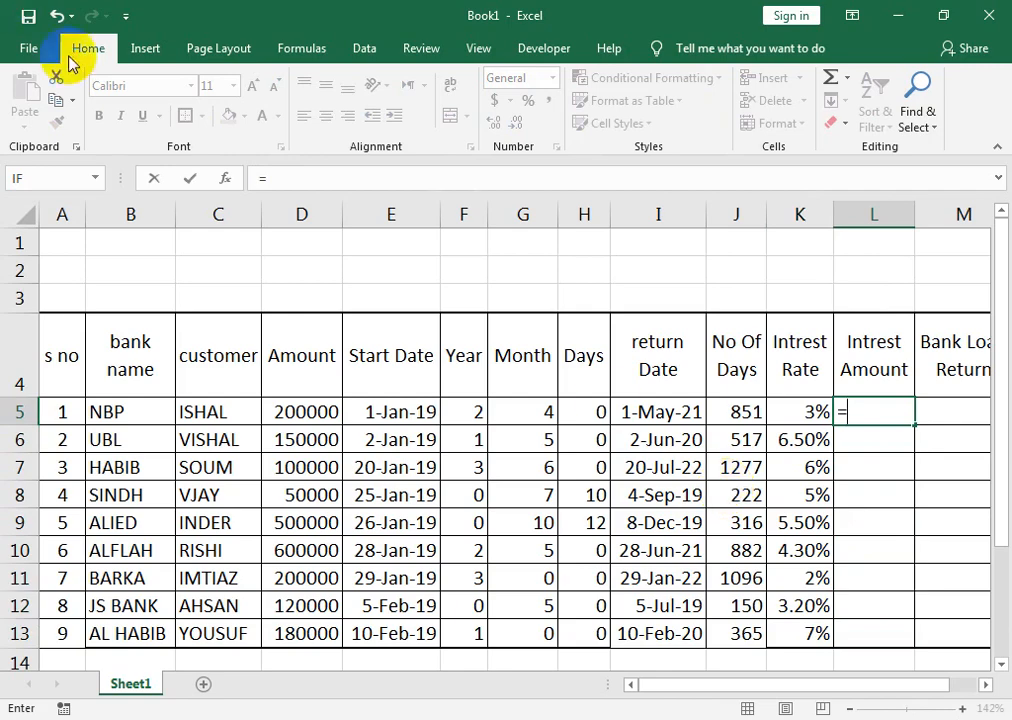
left_click(899, 458)
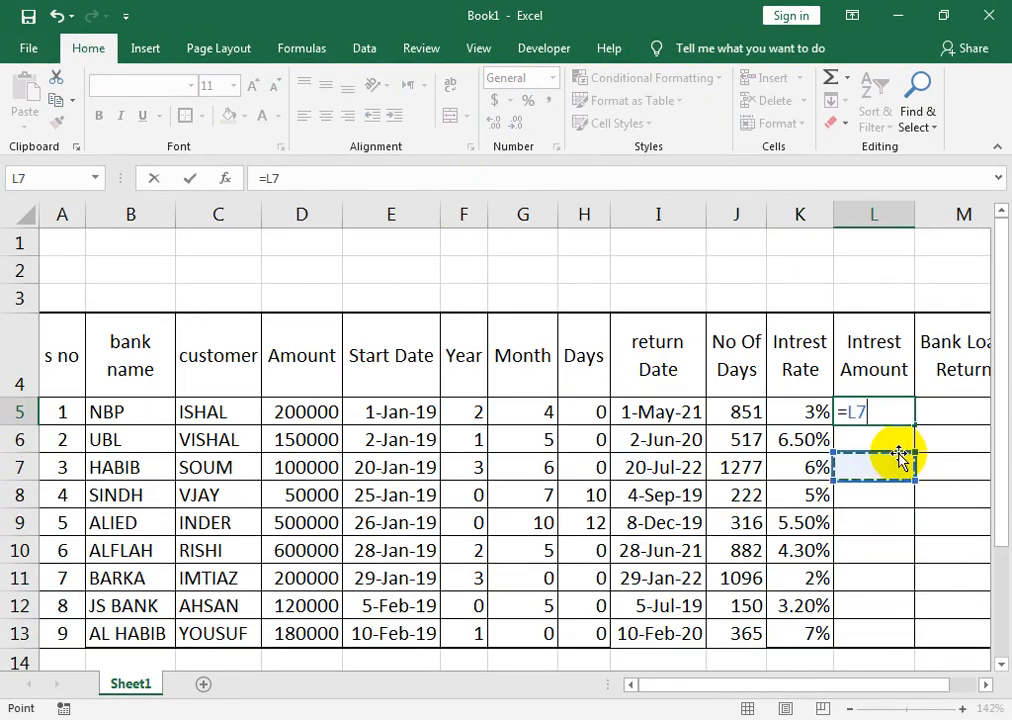
key("BackSpace")
key("BackSpace")
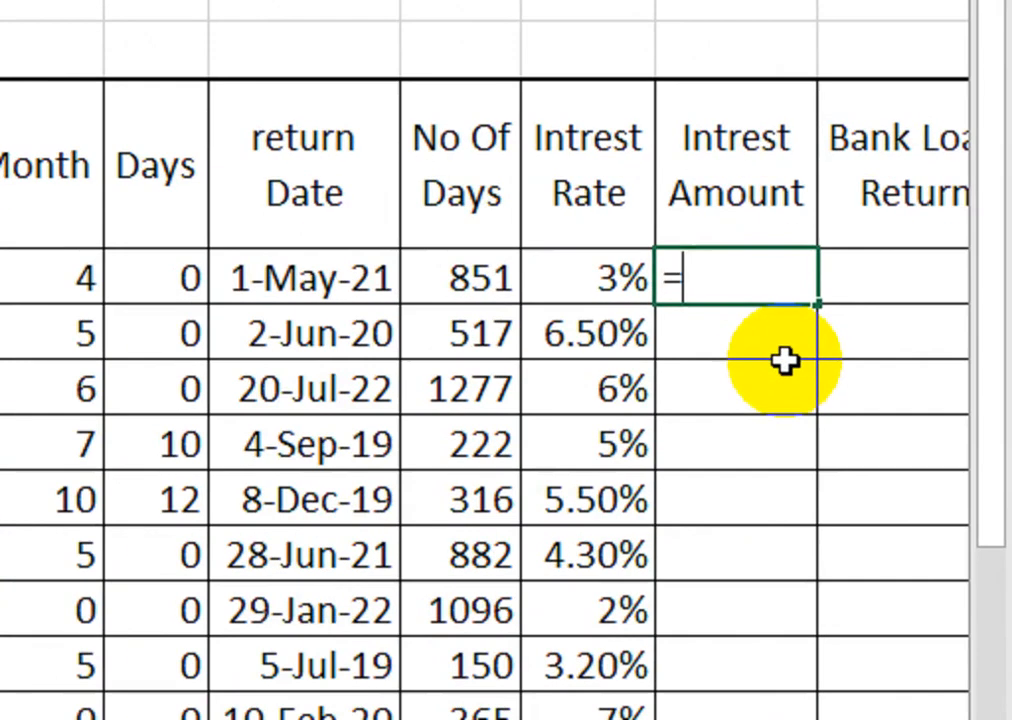
left_click(632, 287)
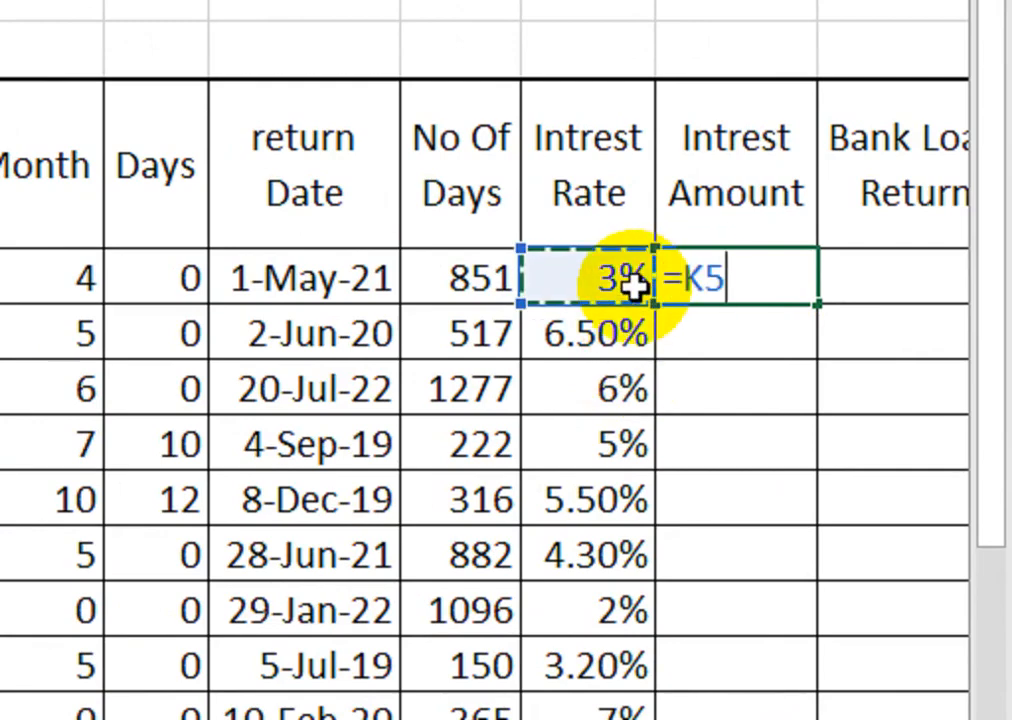
type("/365=")
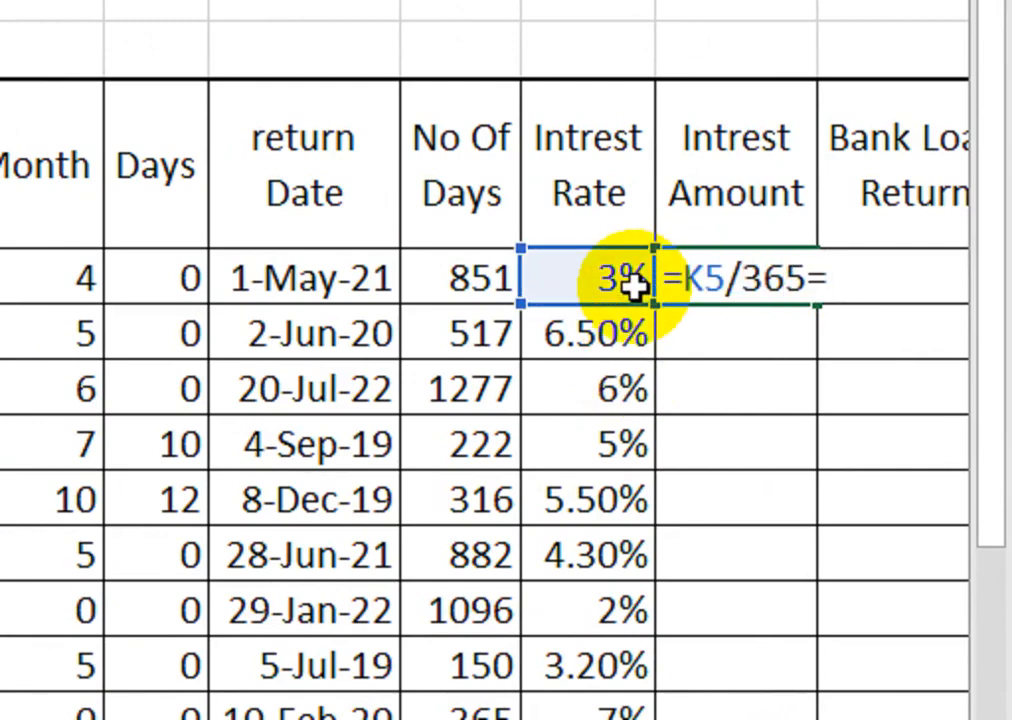
key("BackSpace")
type("*")
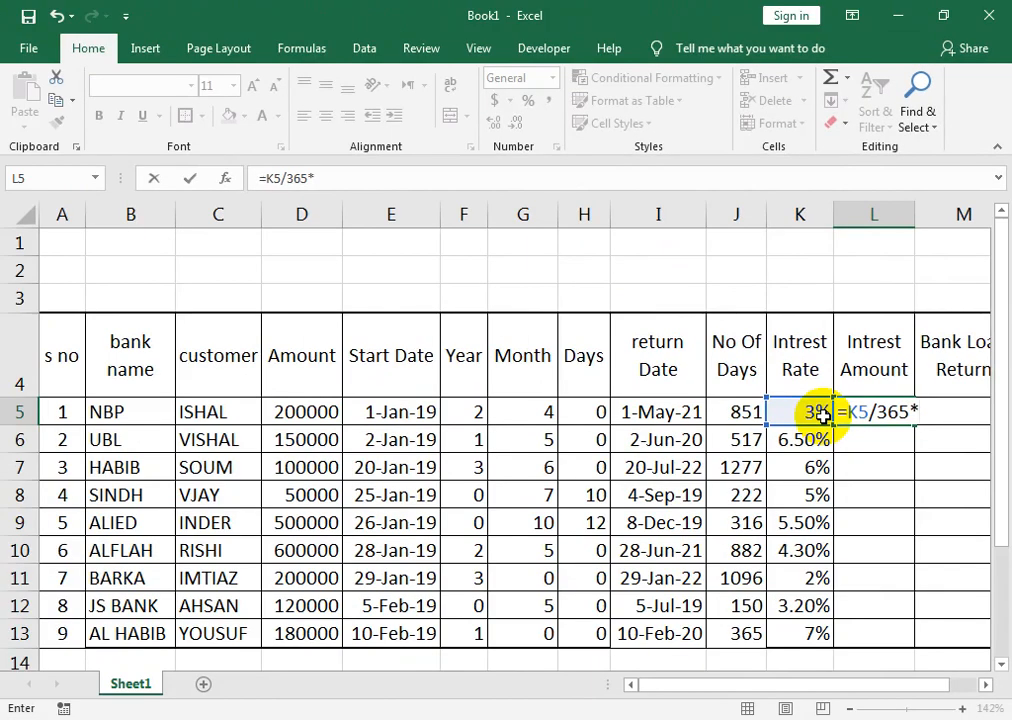
Step: Complete the Intrest Amount formula in L5 as =K5/365*D5*J5, multiplying by the loan amount and number of days
key("Left")
key("Left")
key("Left")
key("Left")
key("Left")
key("Left")
key("Left")
key("Left")
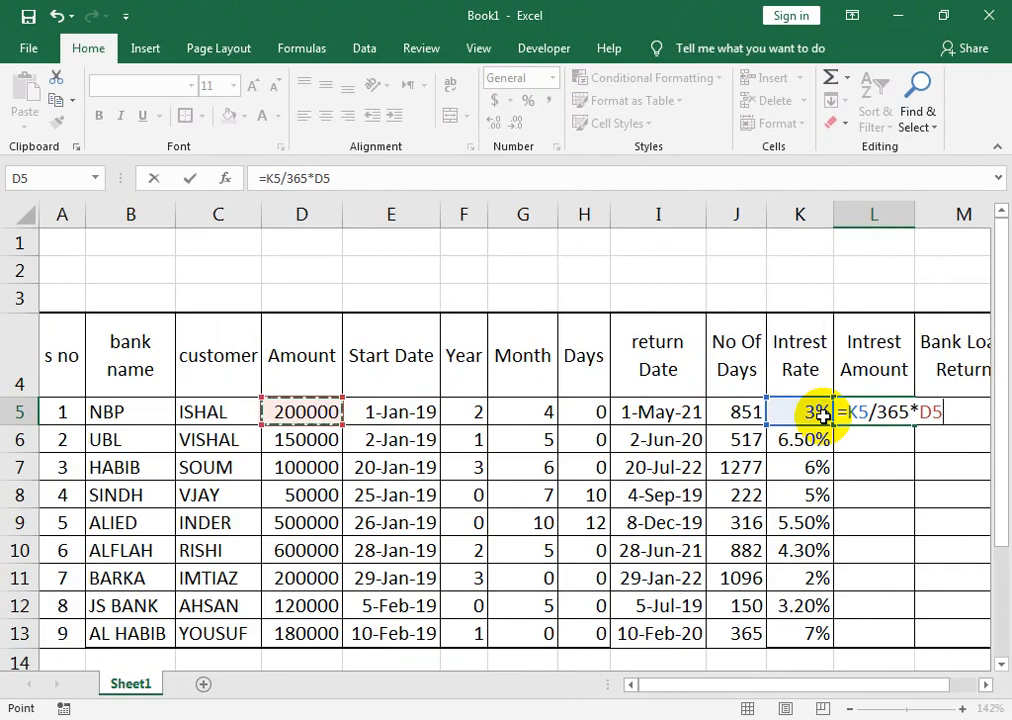
type("*")
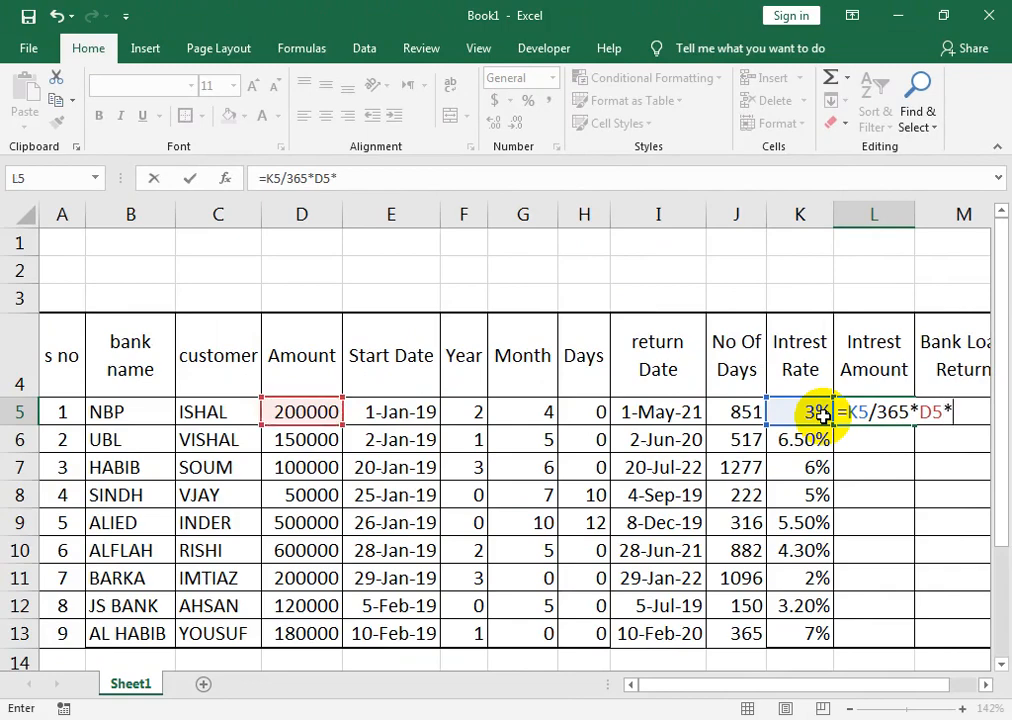
key("Left")
key("Left")
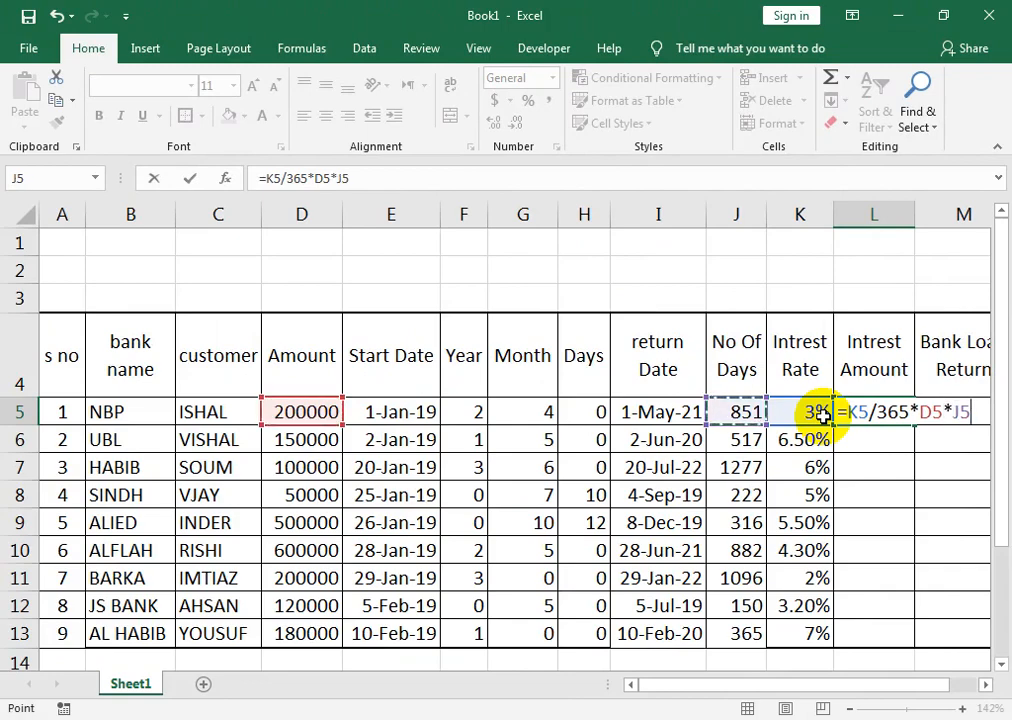
key("Return")
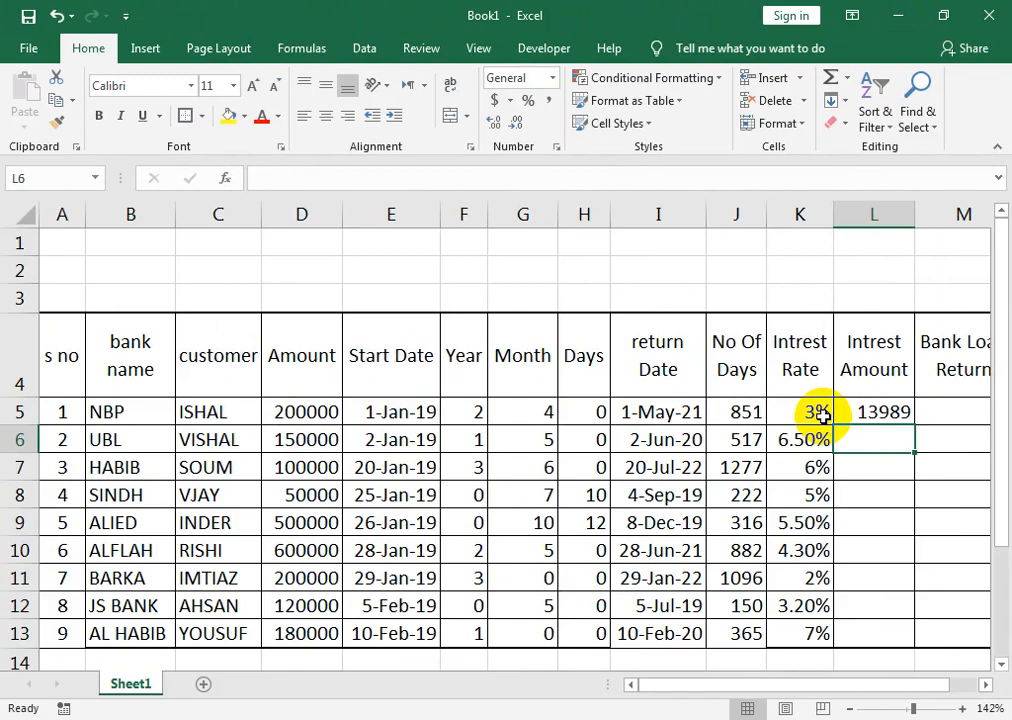
Step: Review the Amount and No Of Days cells that feed the Intrest Amount formula
key("Left")
key("Left")
key("Left")
key("Left")
key("Left")
key("Left")
key("Left")
key("Left")
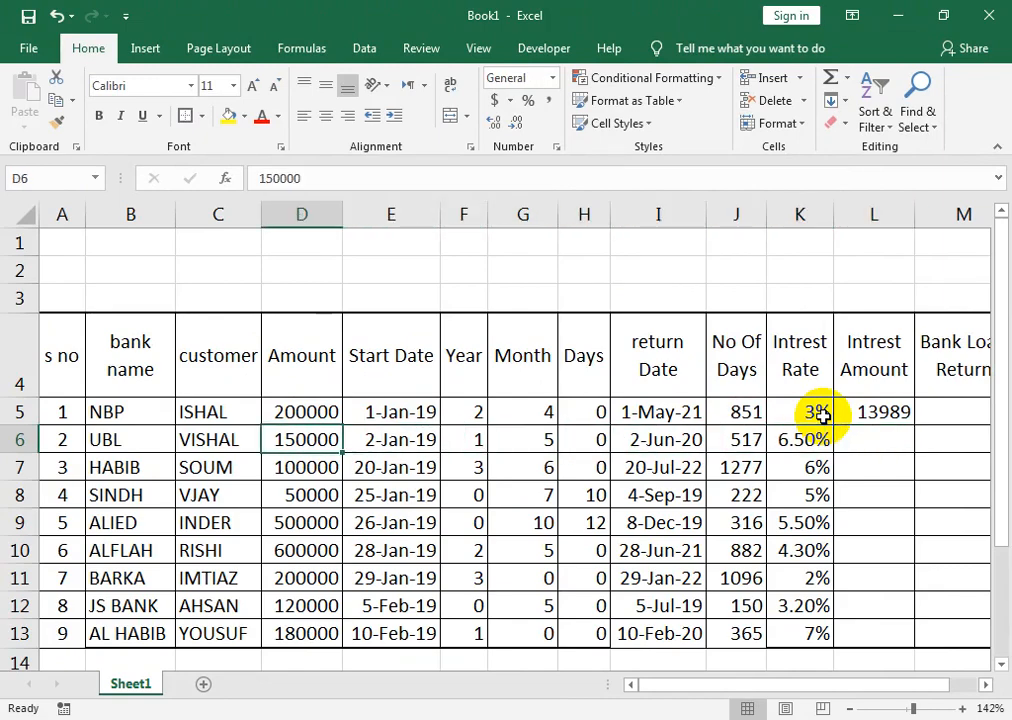
key("Up")
key("Right")
key("Right")
key("Right")
key("Right")
key("Right")
key("Right")
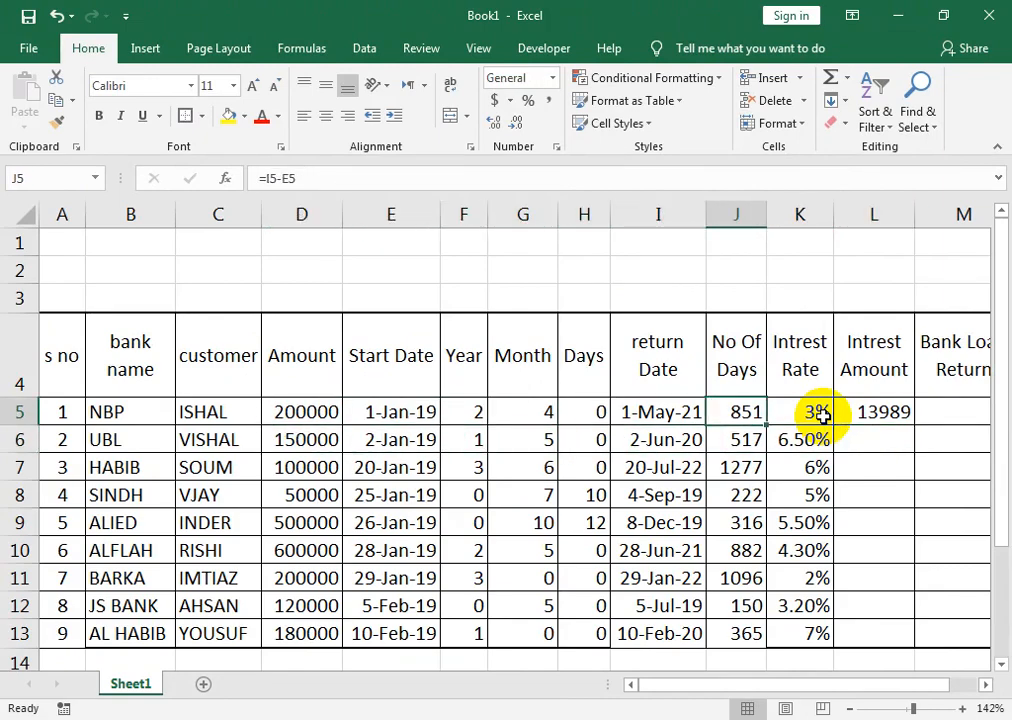
Step: Copy the Intrest Amount formula from L5 down through L13
key("Right")
key("Right")
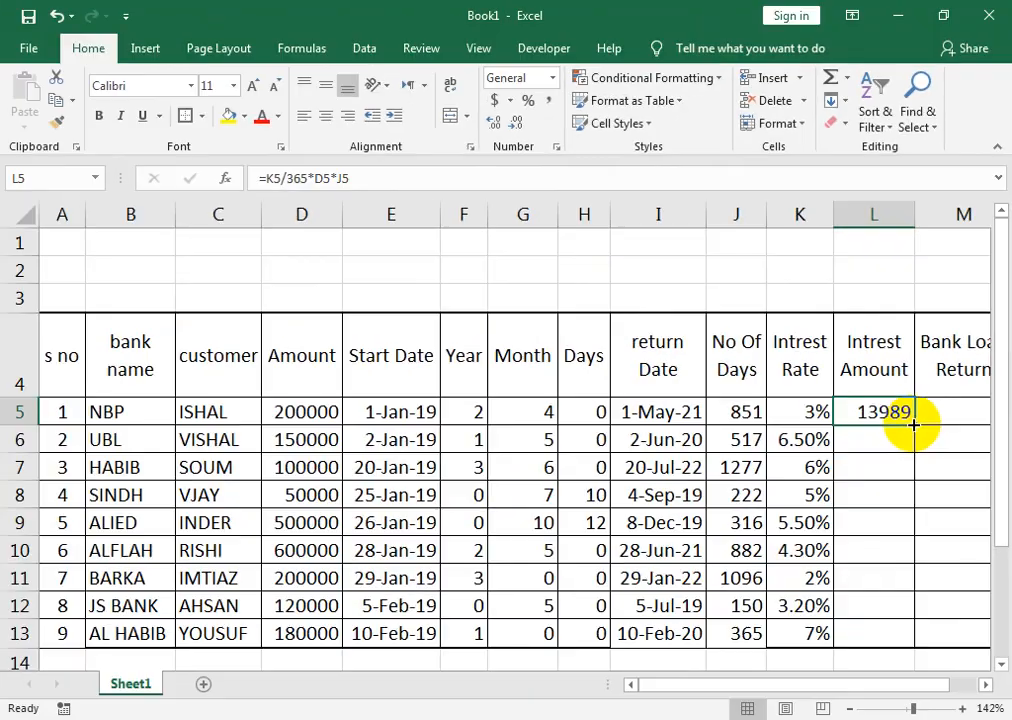
left_click_drag(815, 365, 849, 719)
left_click_drag(930, 632, 928, 640)
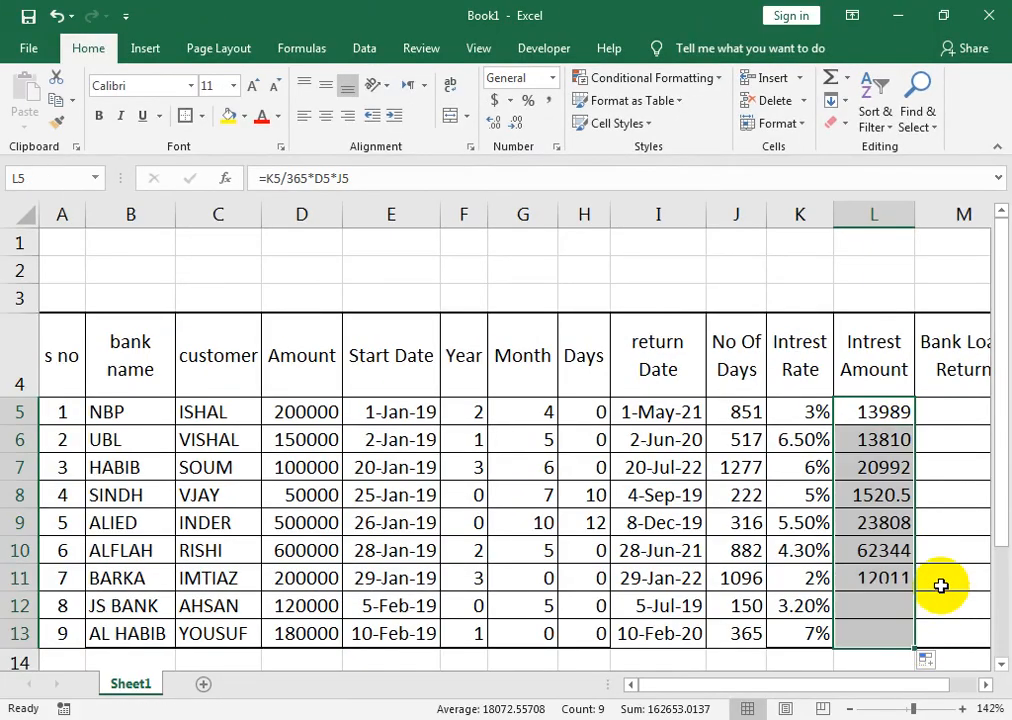
Step: Enter the Bank Loan Return formula =L5+D5 in M5, adding the interest amount to the loan amount
left_click(952, 406)
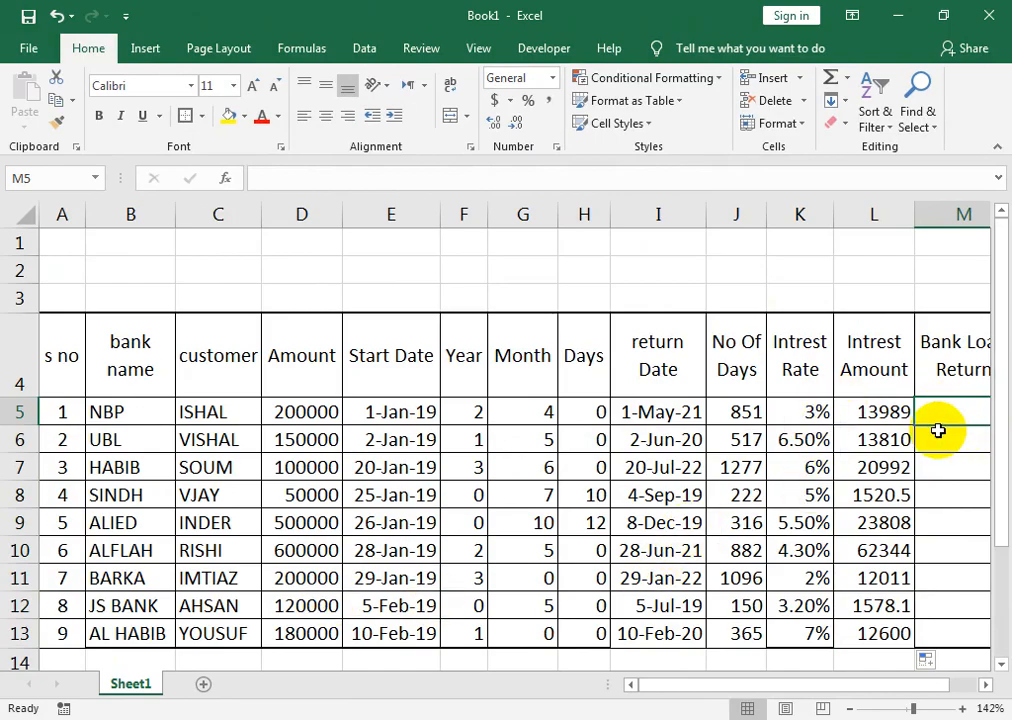
type("=")
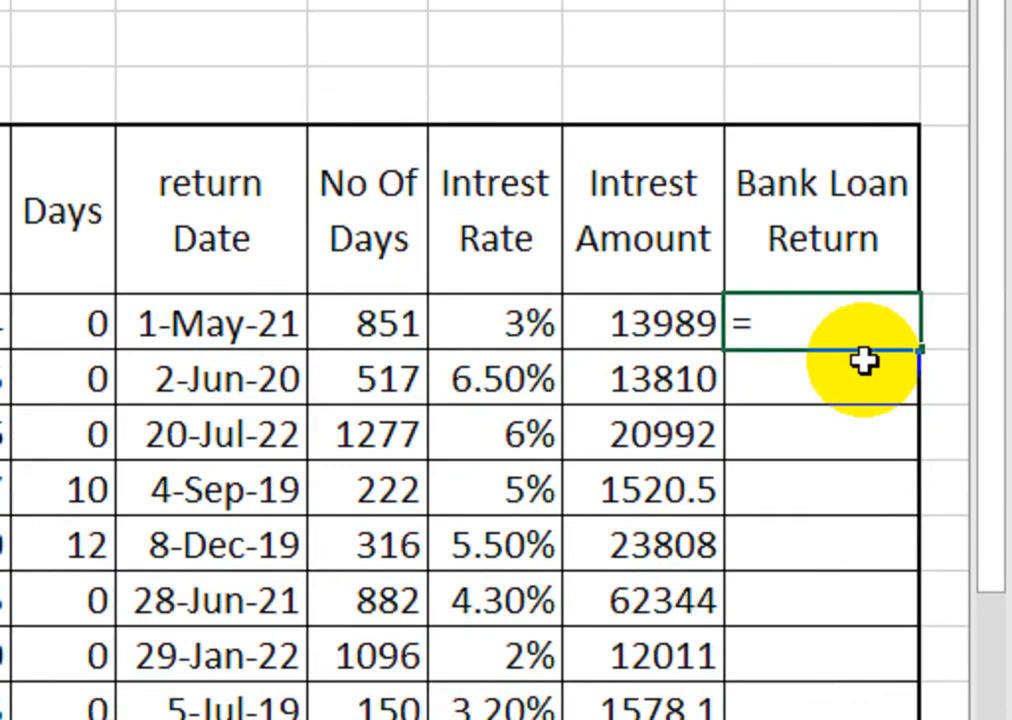
left_click(698, 342)
type("+")
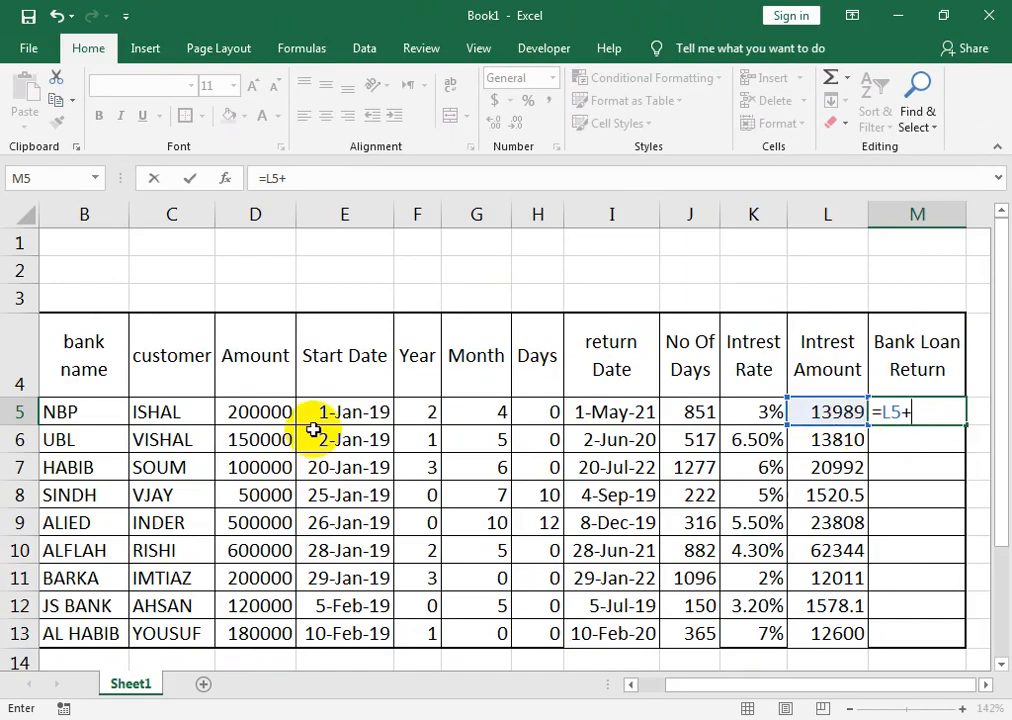
left_click(237, 410)
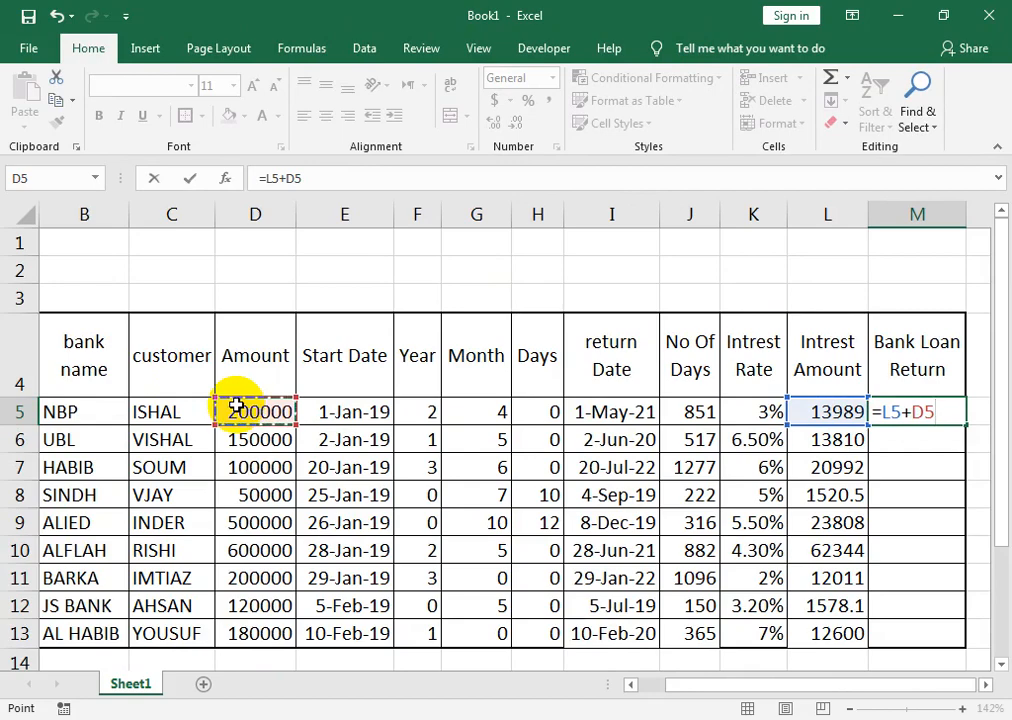
key("Return")
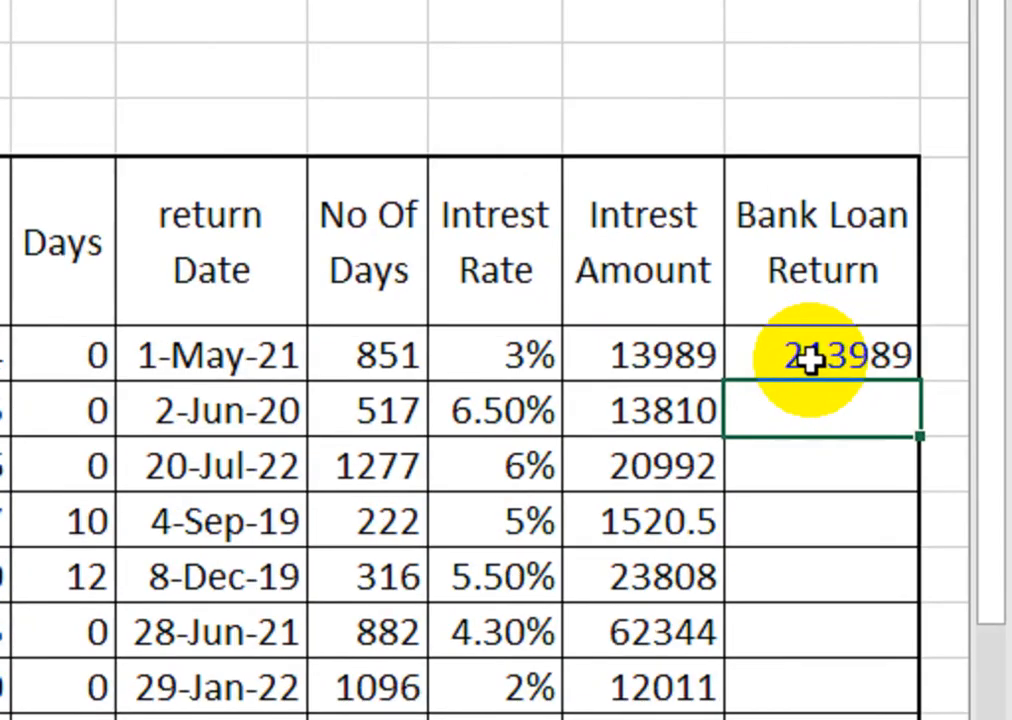
Step: Copy the Bank Loan Return formula from M5 down through M13
left_click(911, 416)
left_click_drag(915, 379, 932, 719)
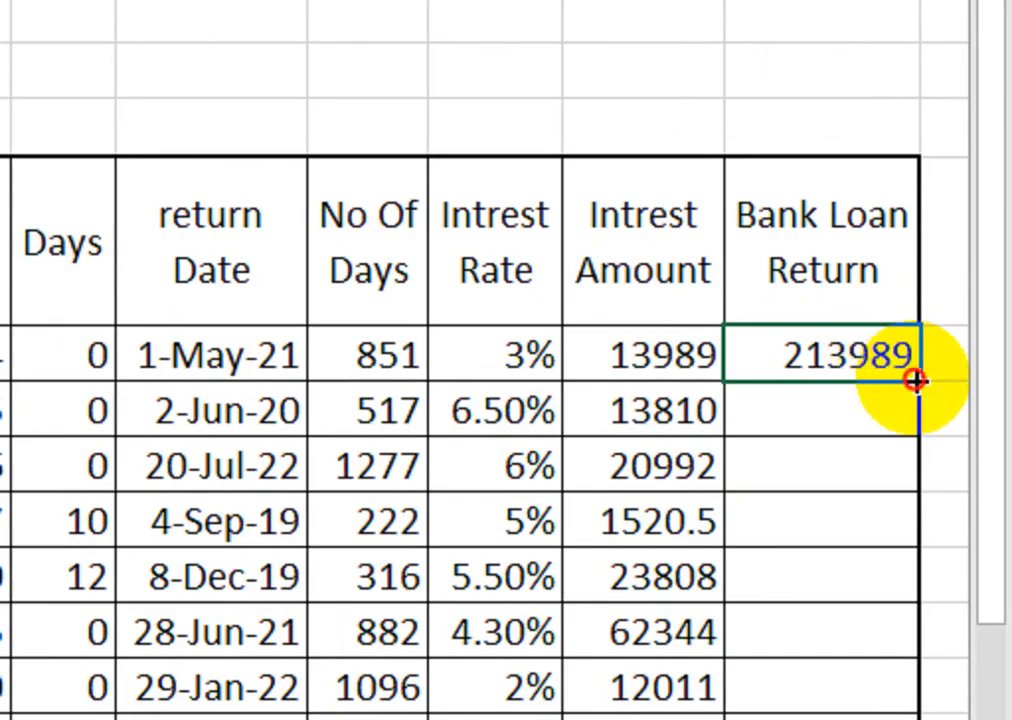
left_click_drag(974, 647, 965, 640)
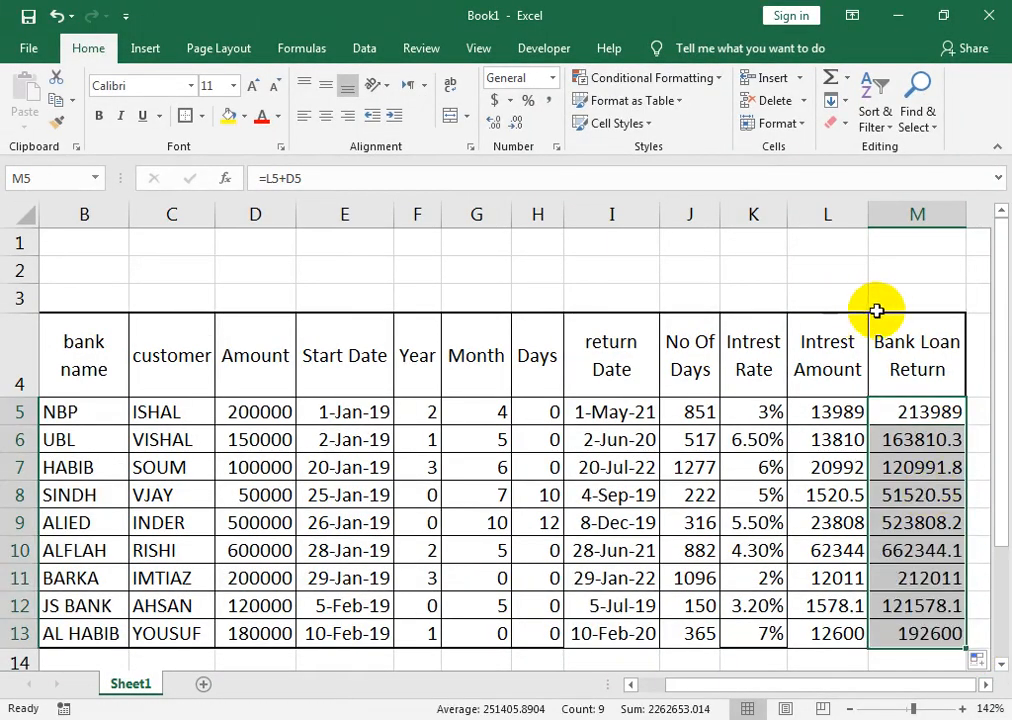
Step: Make the table's header row bold from A4 to M4
left_click_drag(110, 355, 188, 354)
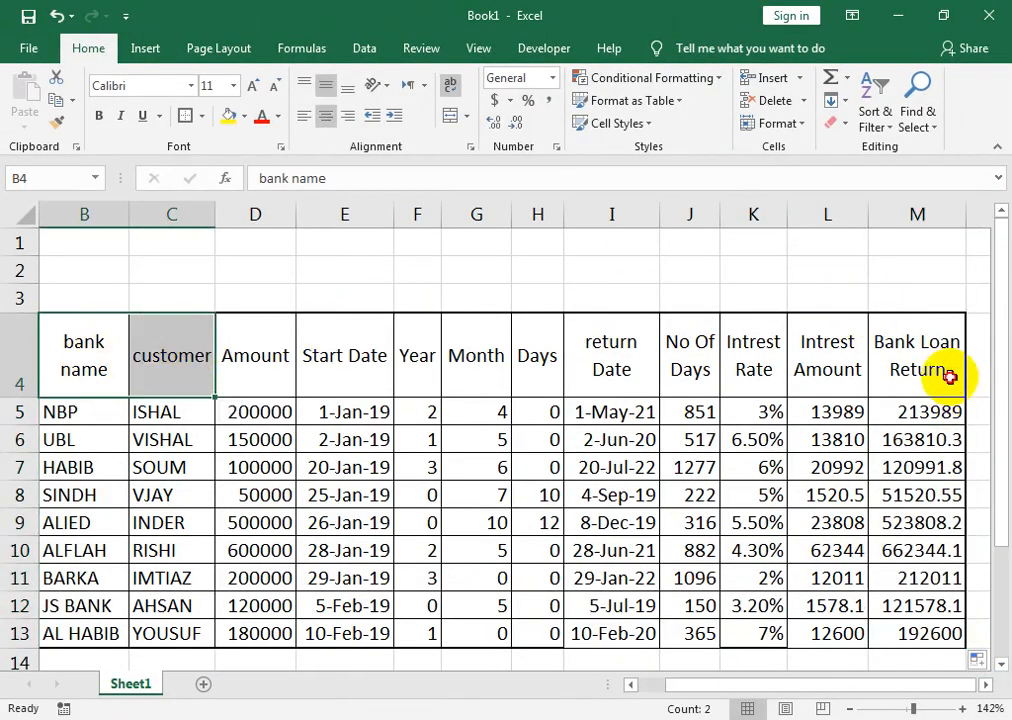
left_click_drag(951, 377, 2, 355)
left_click(98, 116)
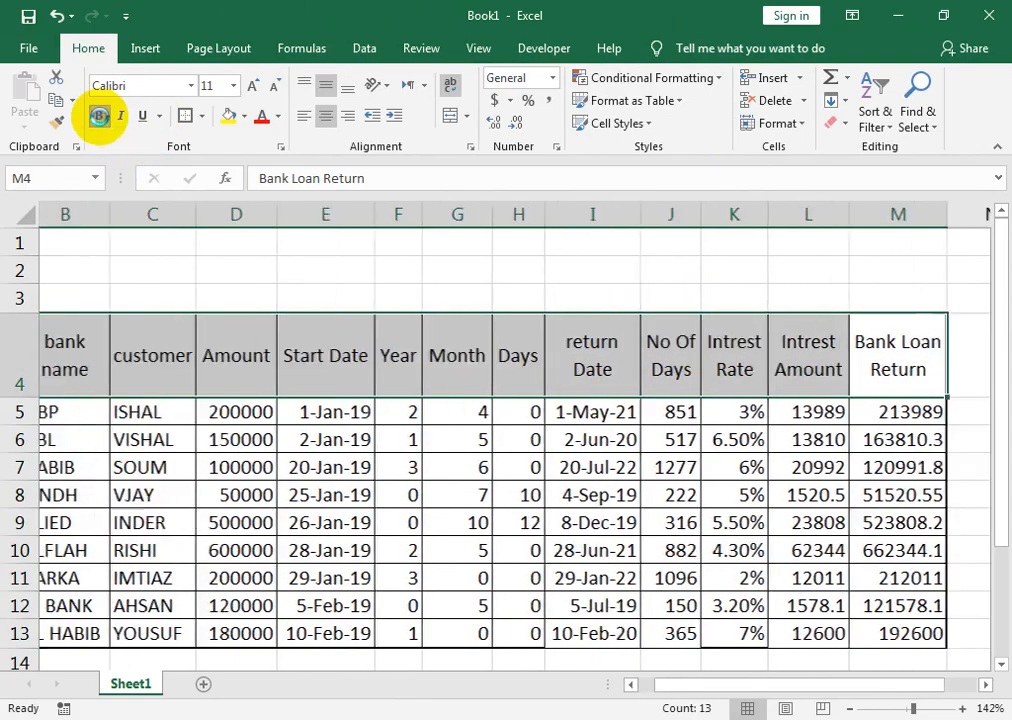
Step: Insert a WordArt object in the solid gold style on the sheet, with A1 as the active cell
left_click_drag(122, 243, 48, 255)
left_click(50, 244)
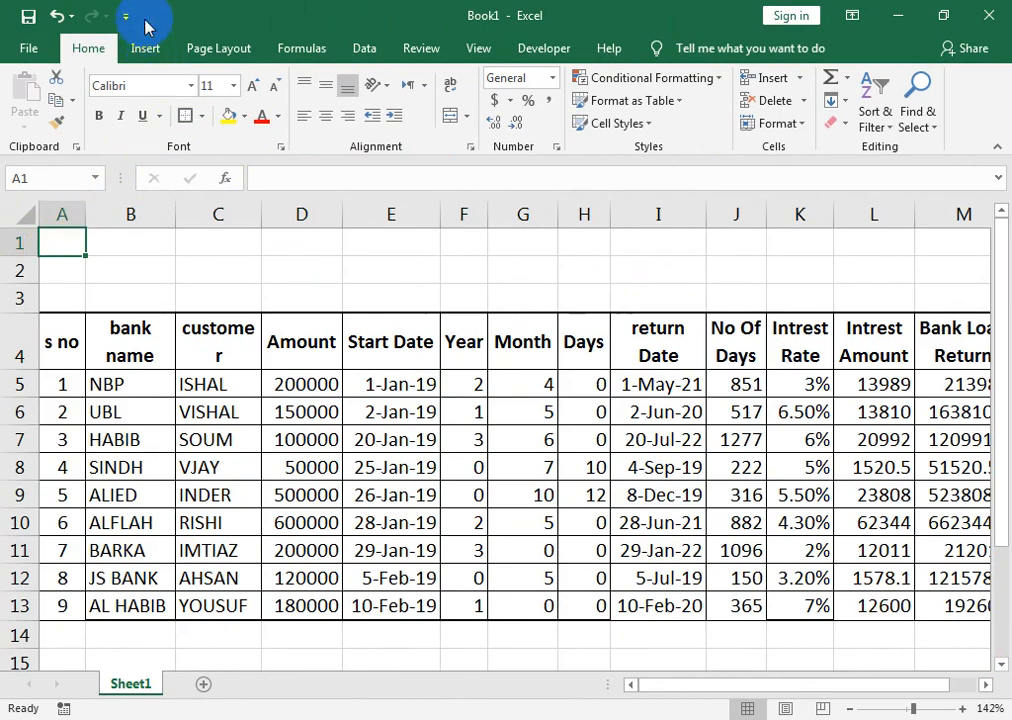
scroll(852, 110, "down", 1)
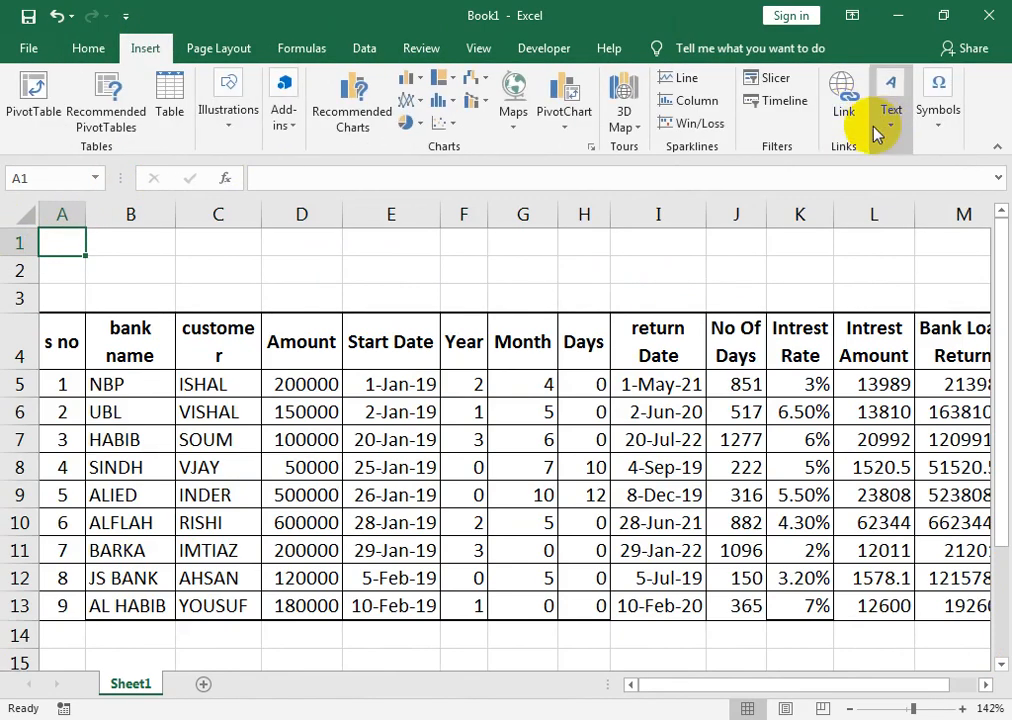
left_click(876, 125)
left_click(889, 226)
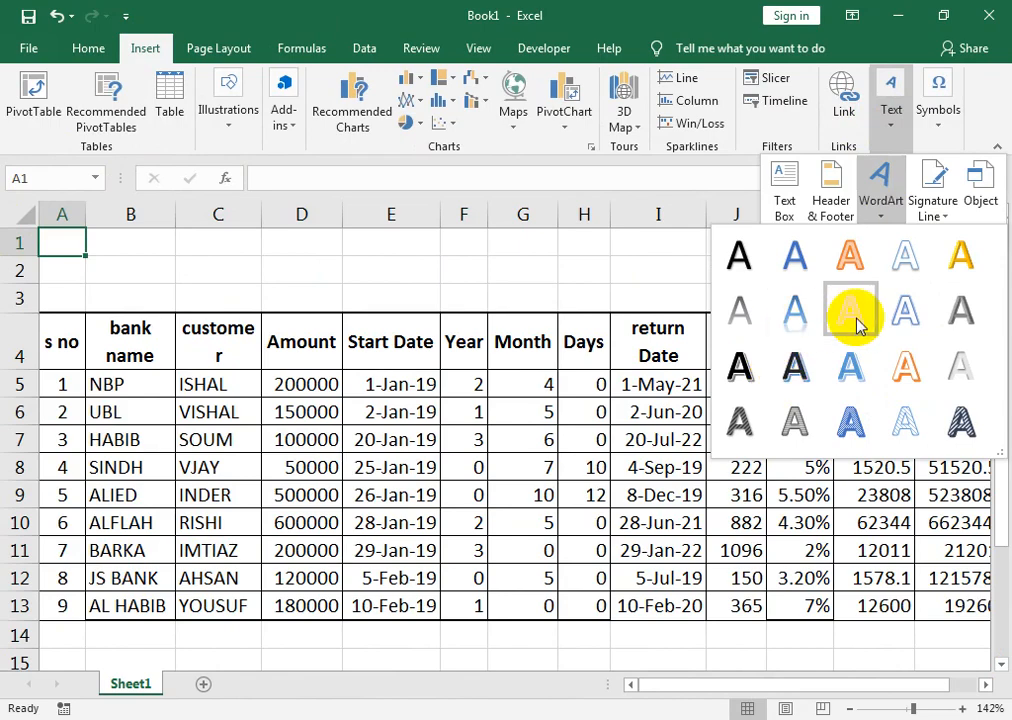
left_click(956, 261)
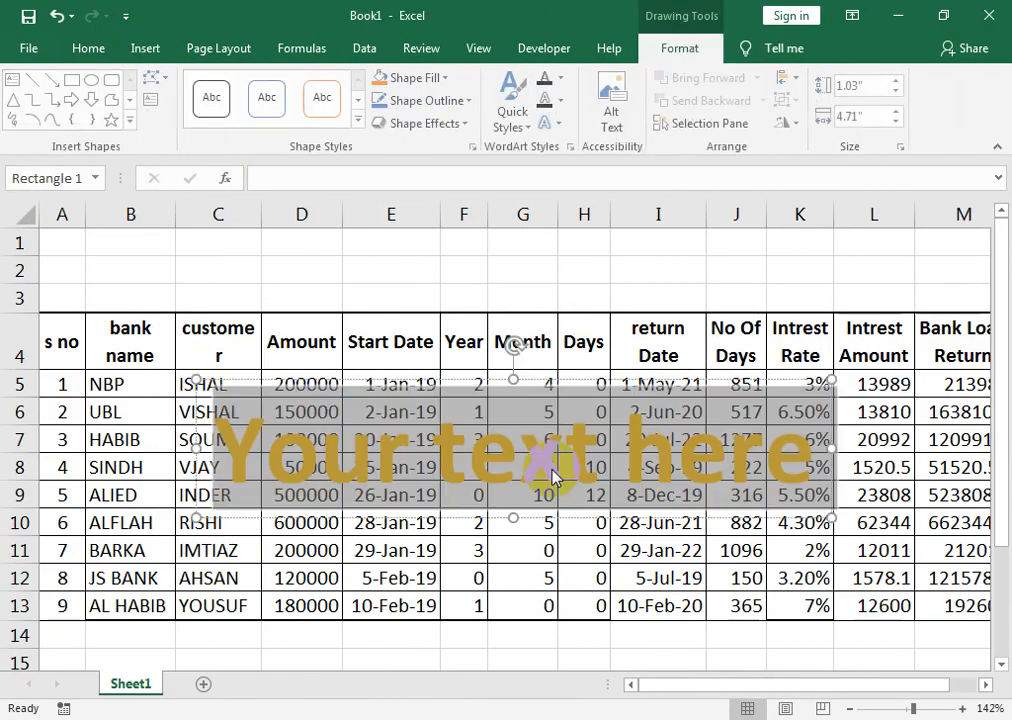
Step: Replace the WordArt placeholder text with the title beginning "FIXED DEPOSITS ACROSS BA"
type("F")
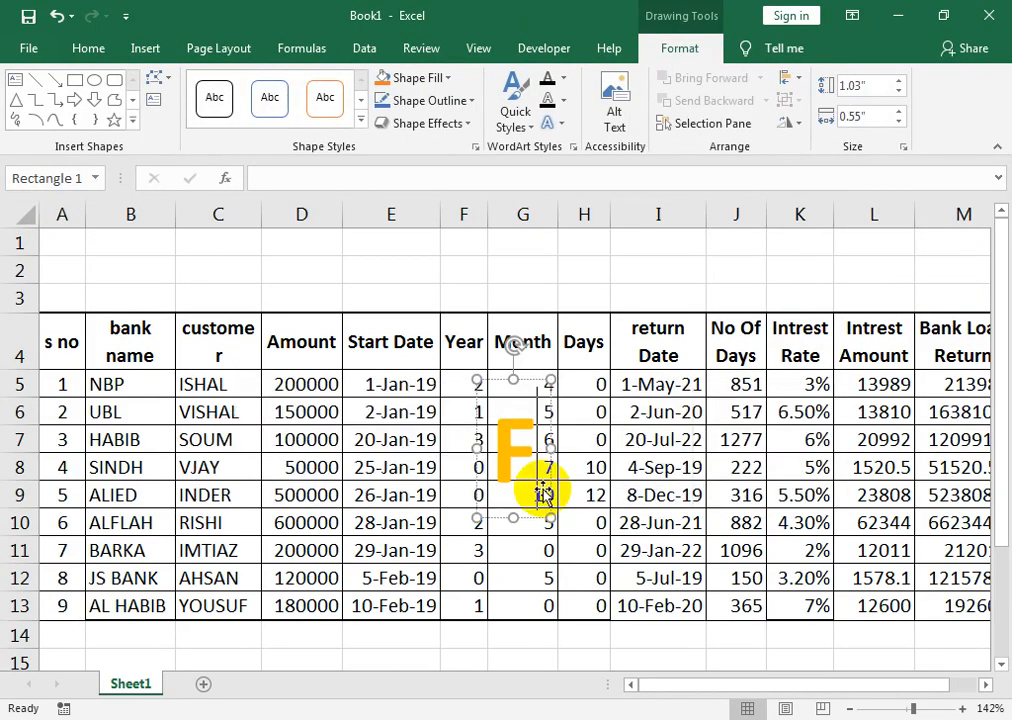
type("IXES")
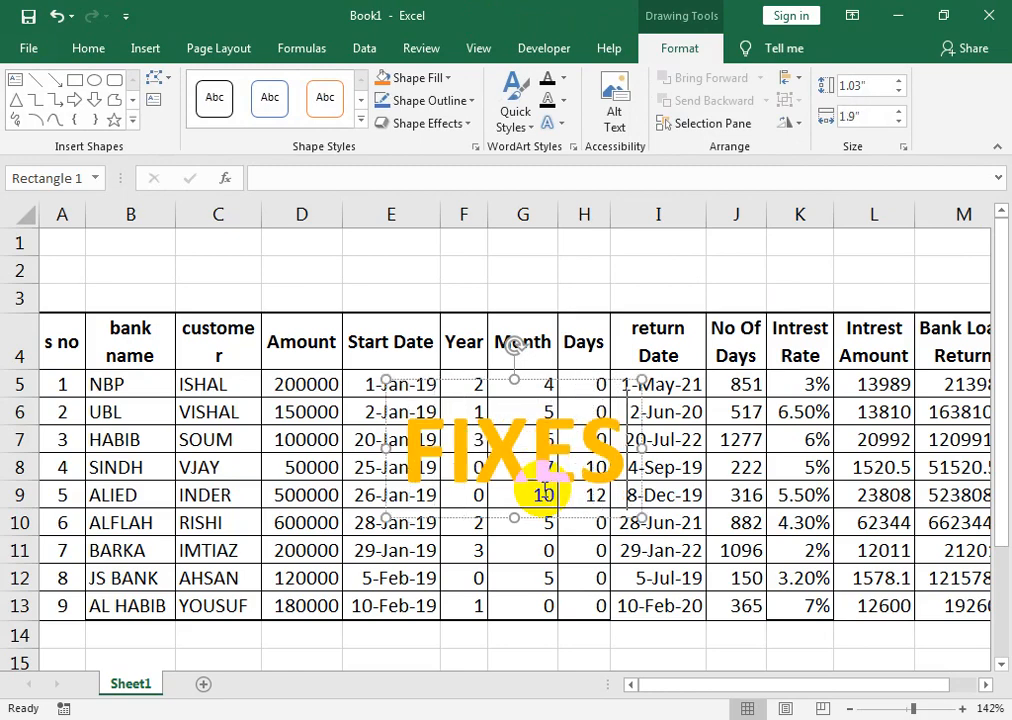
key("BackSpace")
type("D")
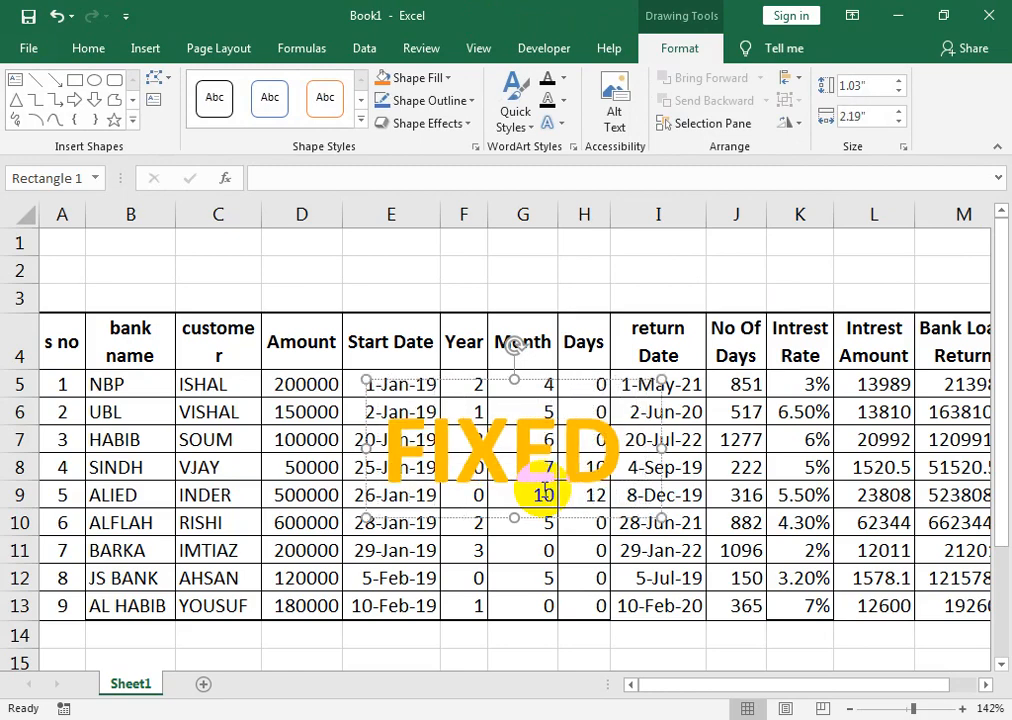
type(" DEPOS")
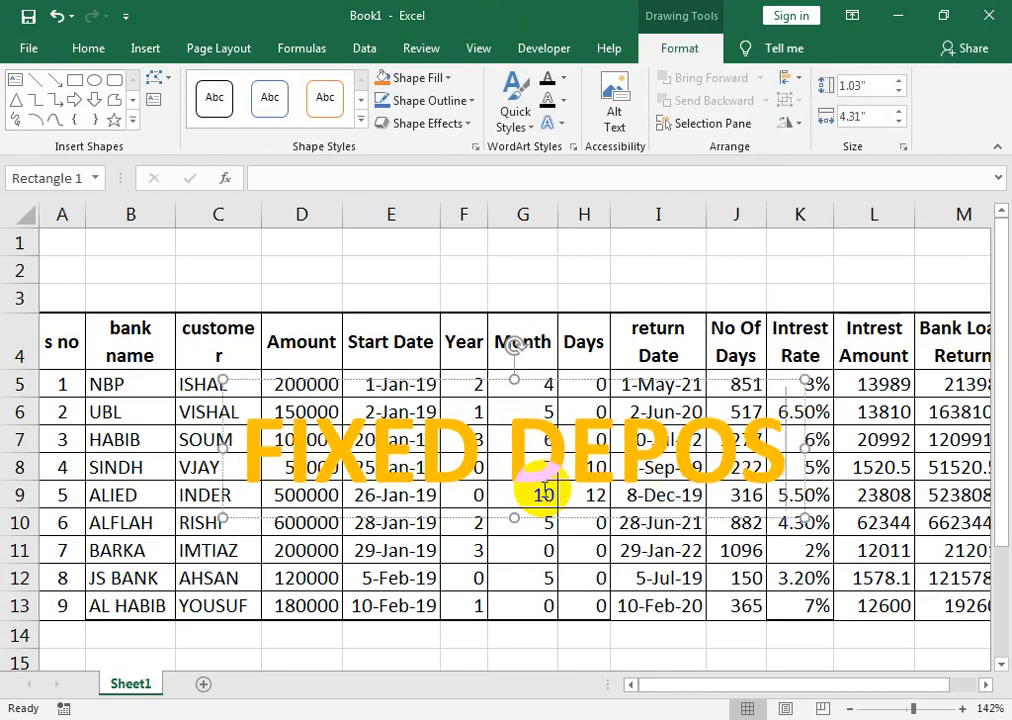
type("ITS")
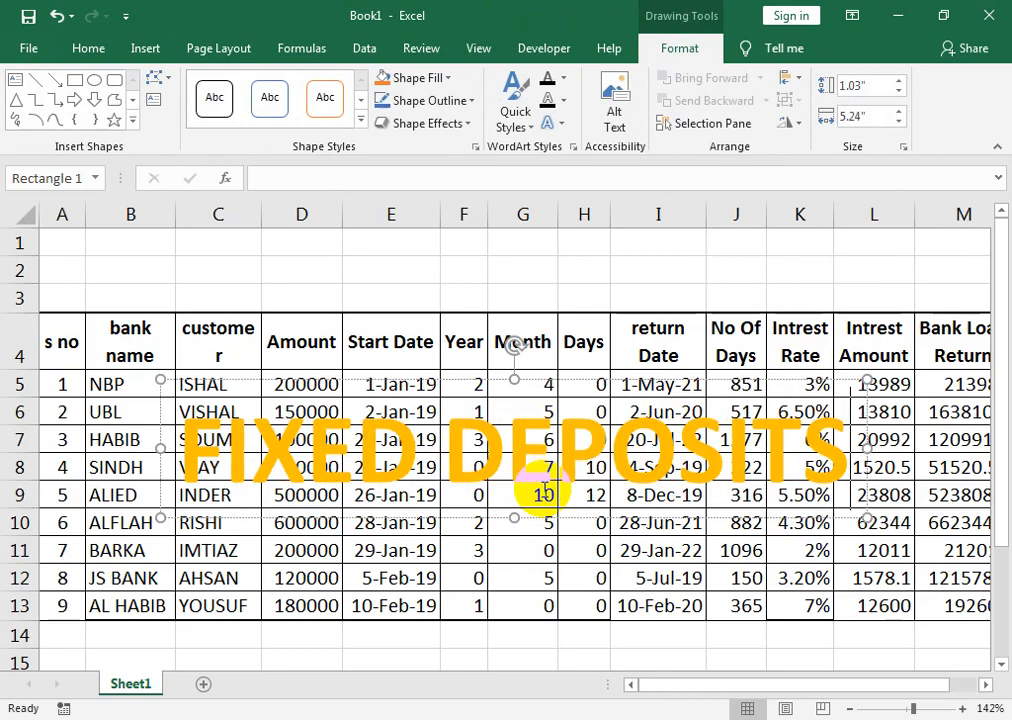
type(" ACROS")
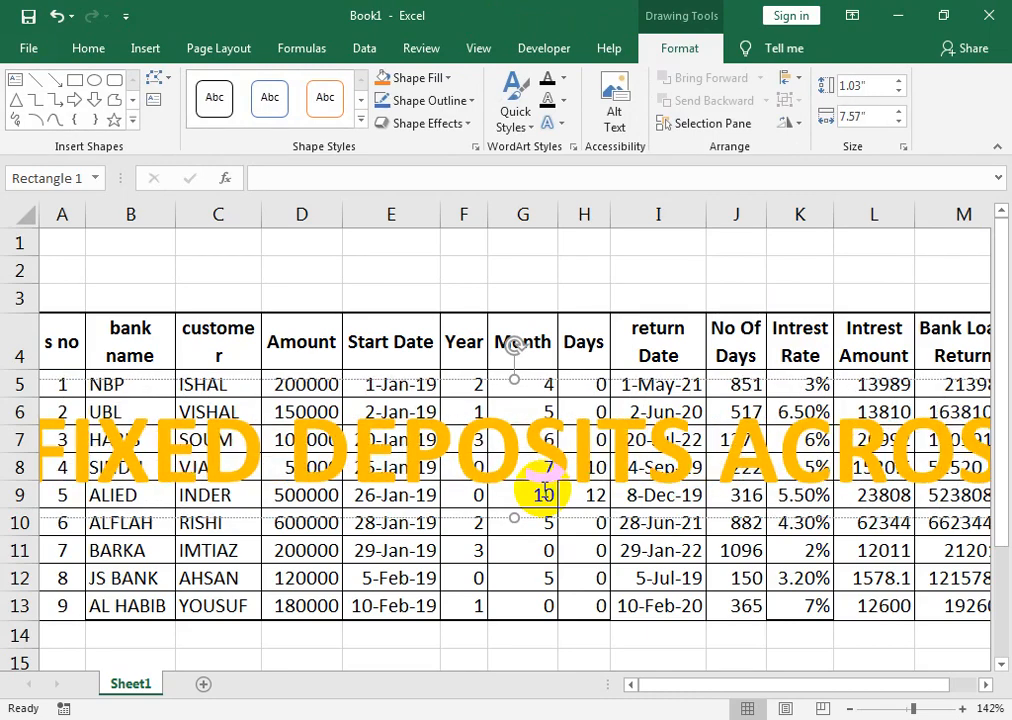
type("S BA")
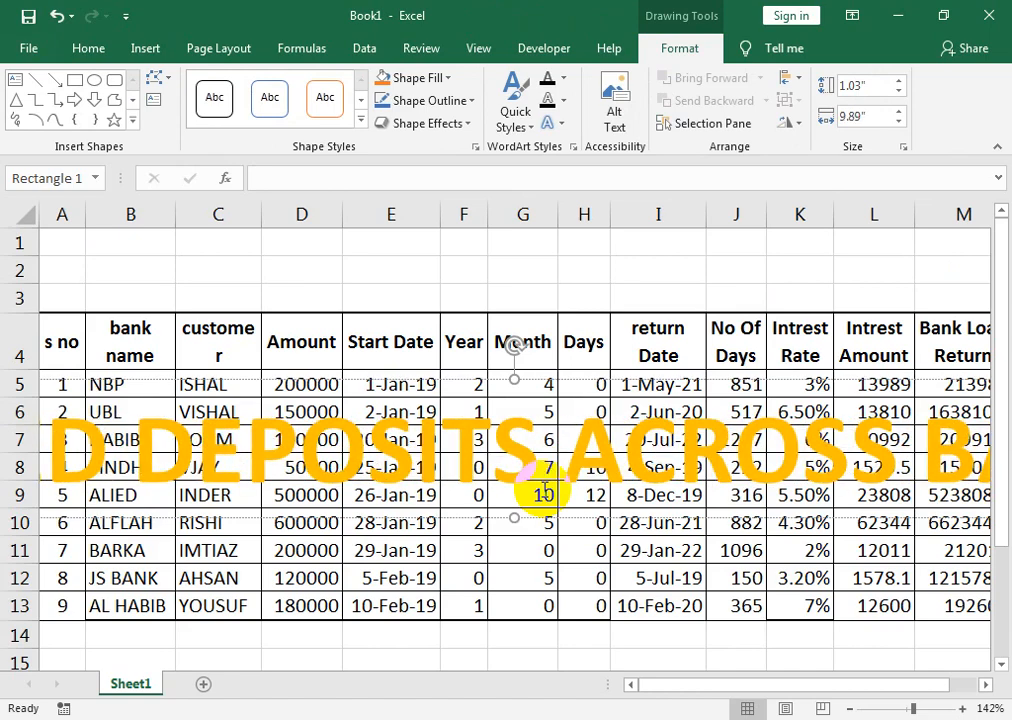
type("NKS IN")
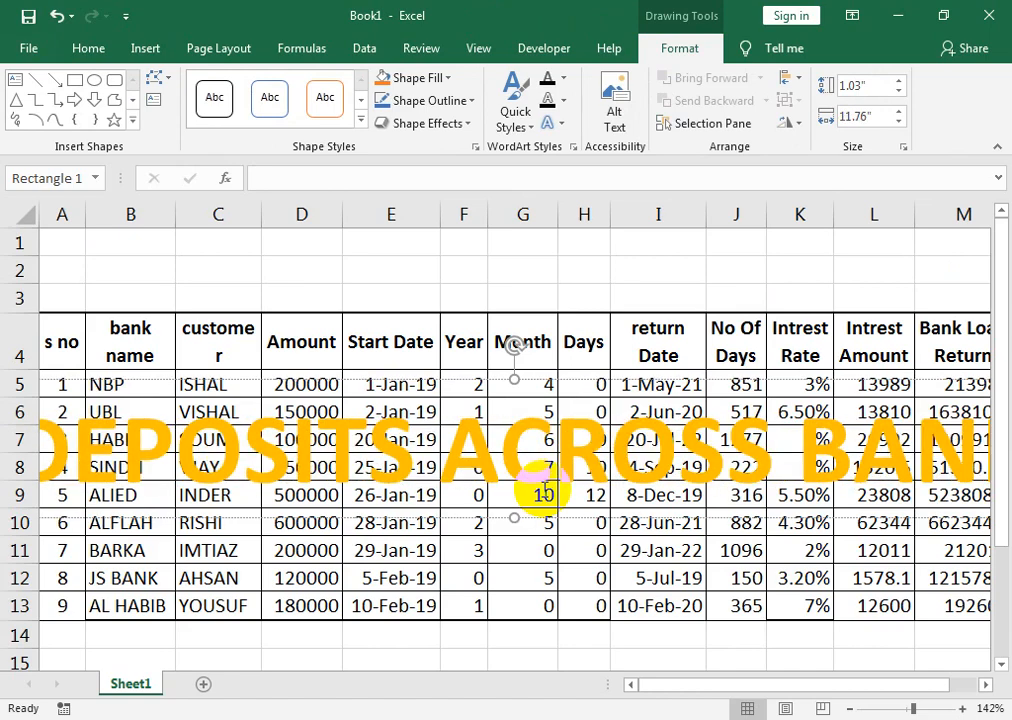
key("BackSpace")
key("BackSpace")
key("BackSpace")
key("BackSpace")
key("BackSpace")
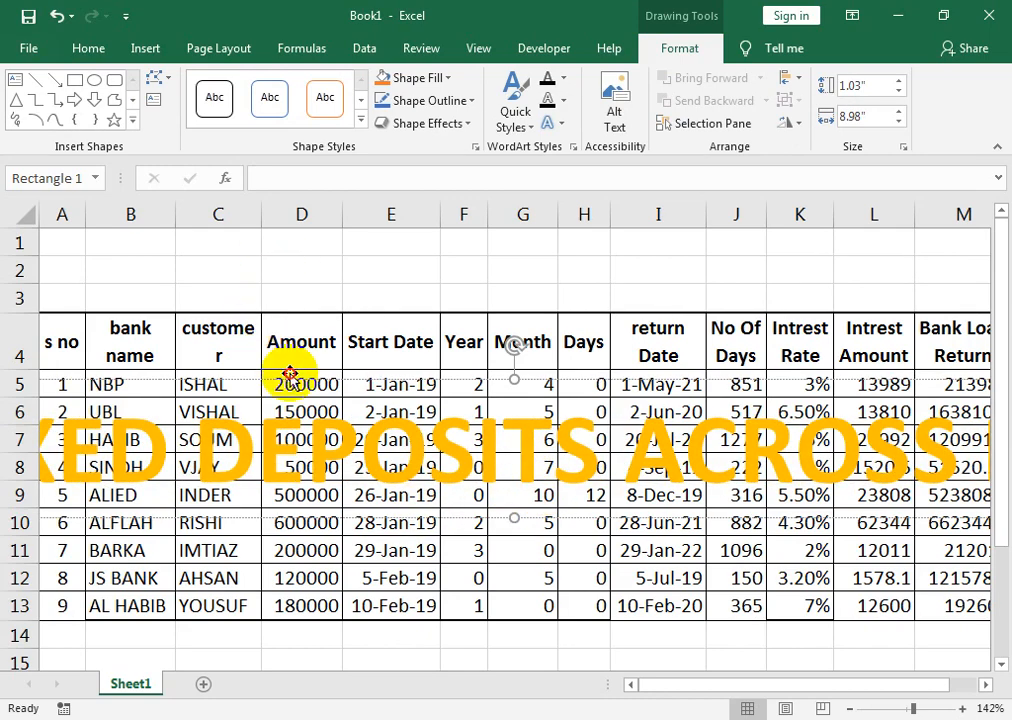
Step: Reduce the WordArt title's font size to 36 and complete its text as "FIXED DEPOSITS ACROSS BANK ACROSS ACCOUNTS"
left_click(88, 48)
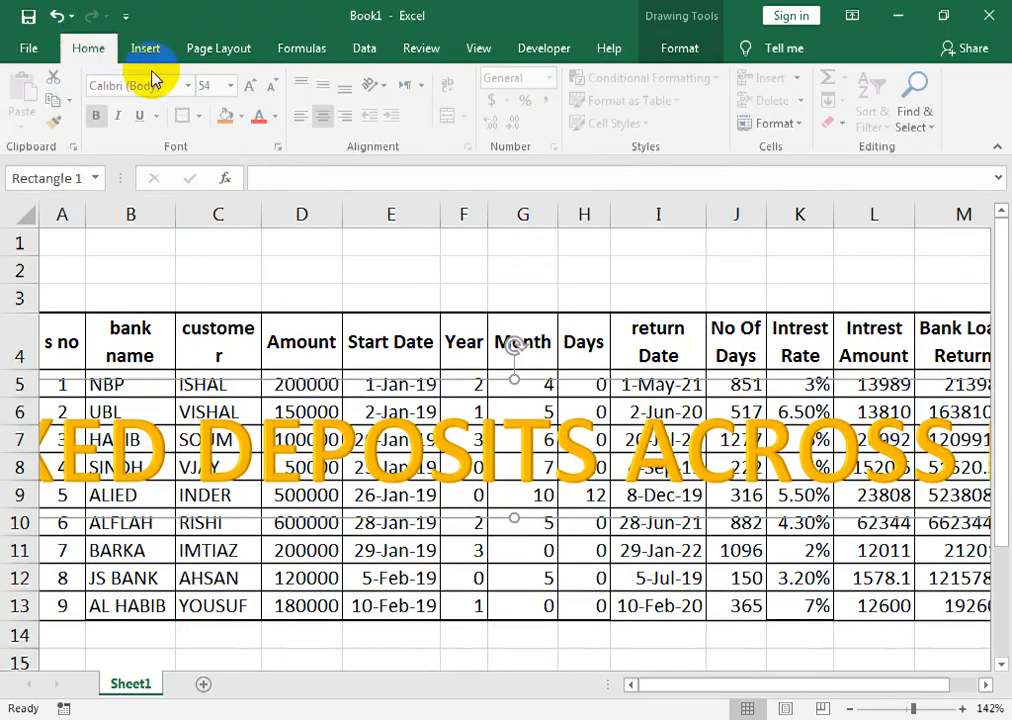
left_click(276, 86)
left_click(276, 86)
left_click(276, 86)
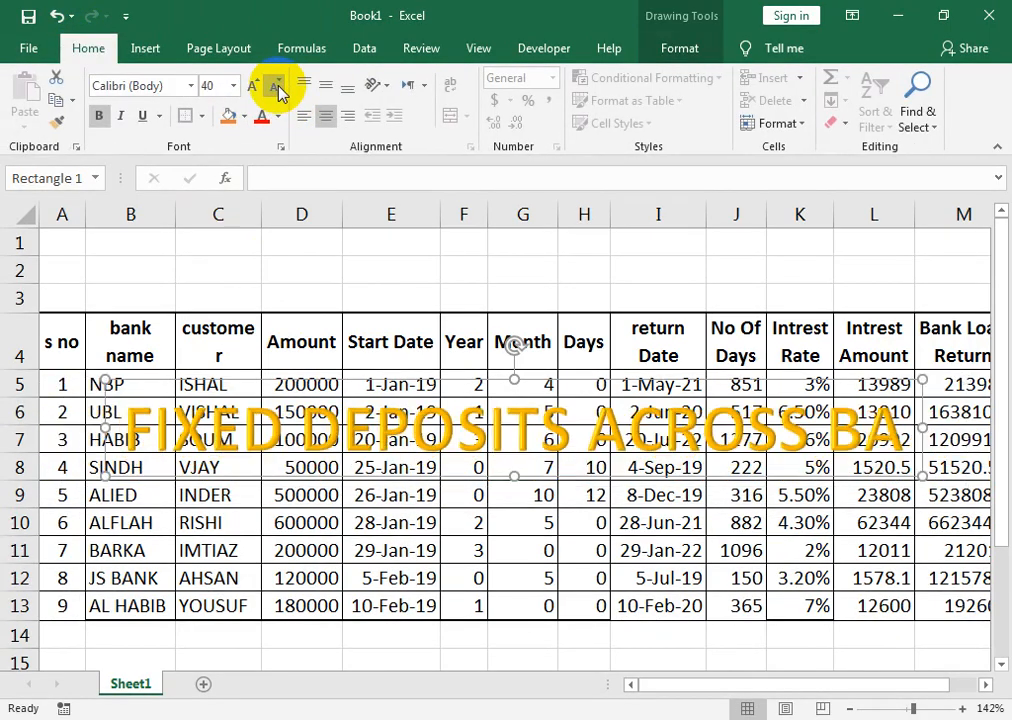
left_click(276, 86)
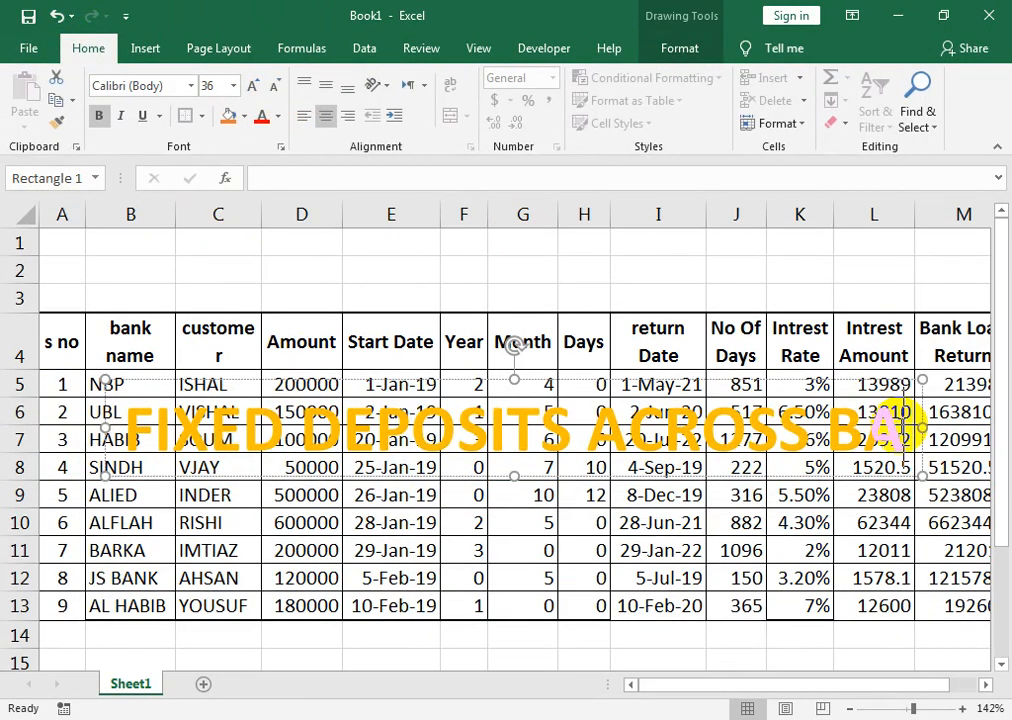
type("NKS")
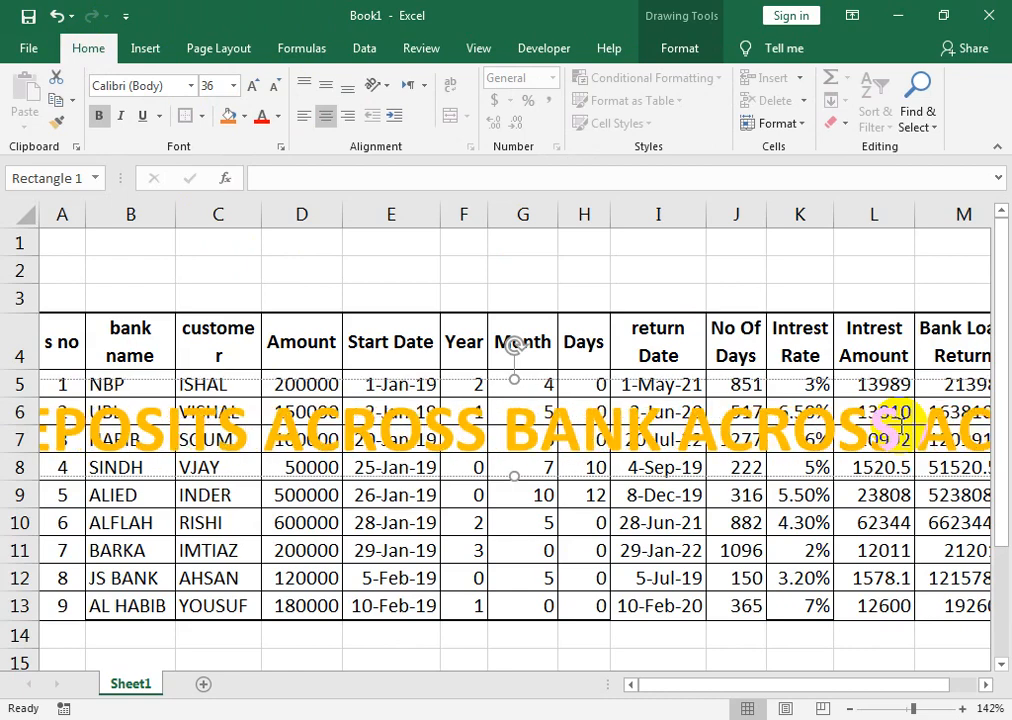
Step: Reduce the WordArt title's font size to 24 and move it above the table header, over rows 1 to 3
left_click(278, 89)
left_click(279, 90)
left_click(280, 90)
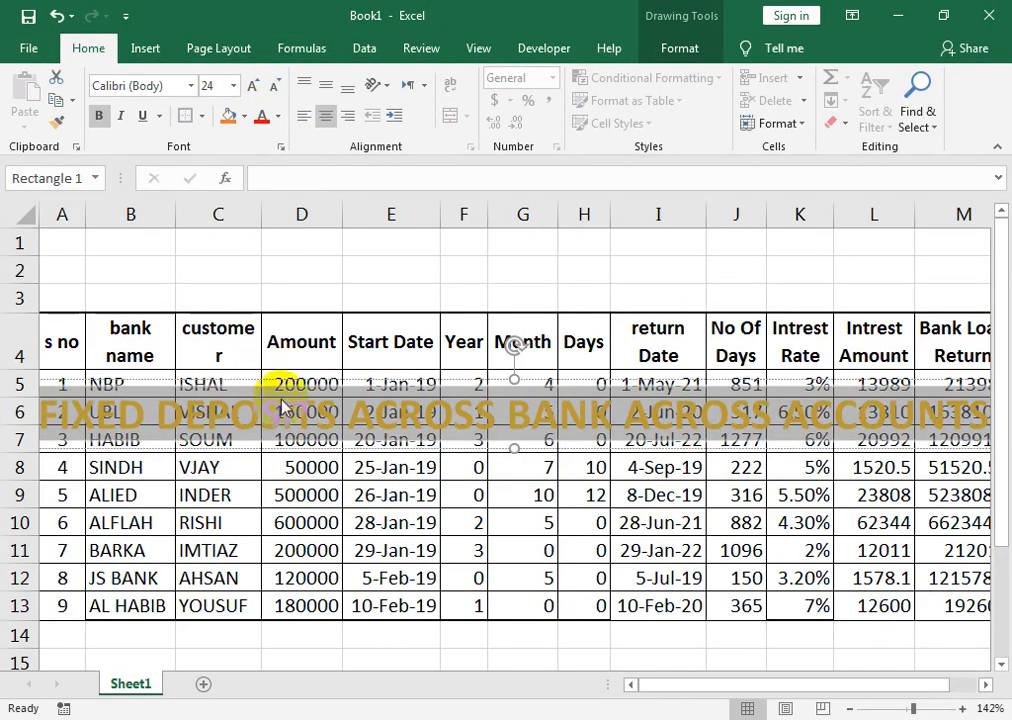
left_click_drag(298, 388, 280, 304)
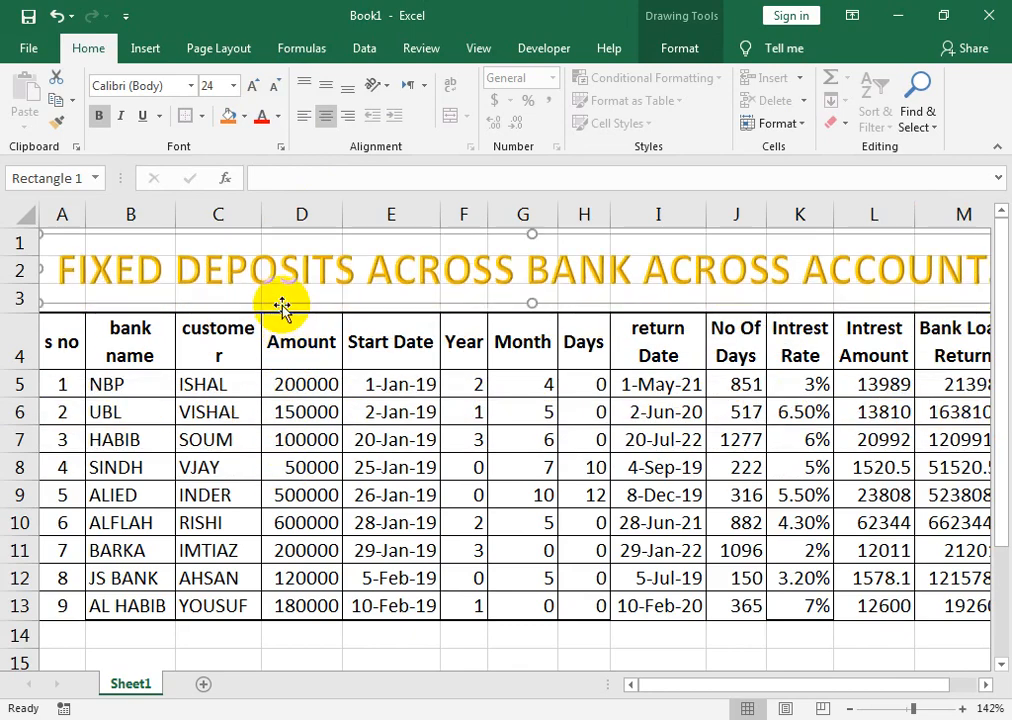
Step: Try the title at font size 20 with a slightly lower position, and return its size to 24
left_click(272, 86)
left_click(272, 86)
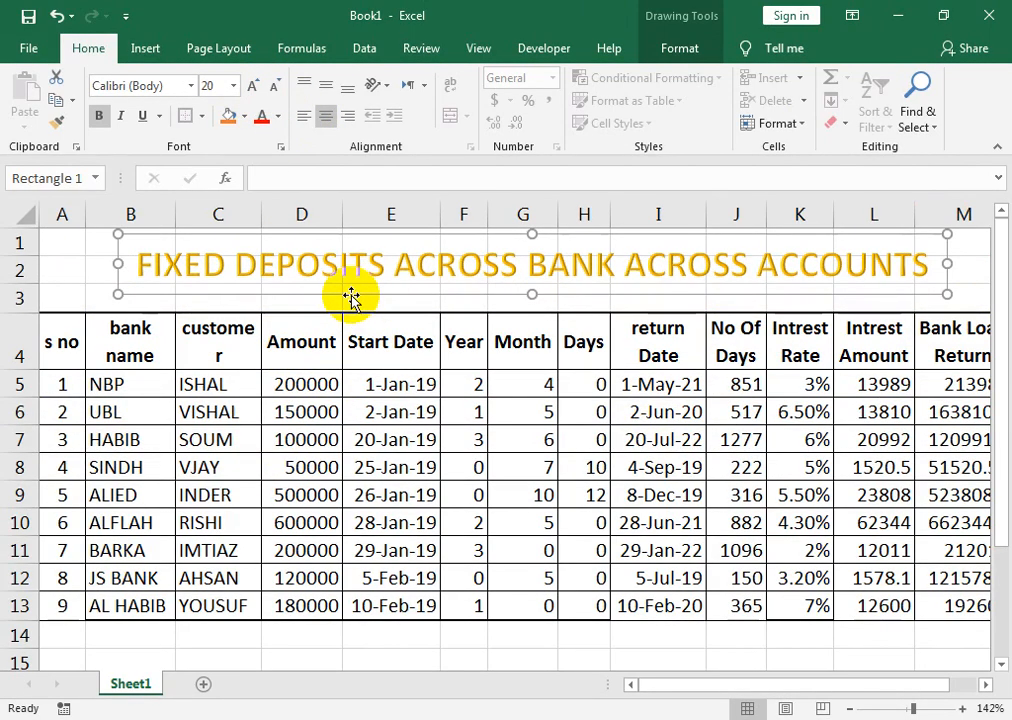
mouse_move(352, 303)
left_mouse_down()
mouse_move(350, 288)
mouse_move(340, 297)
left_mouse_up()
left_click(296, 292)
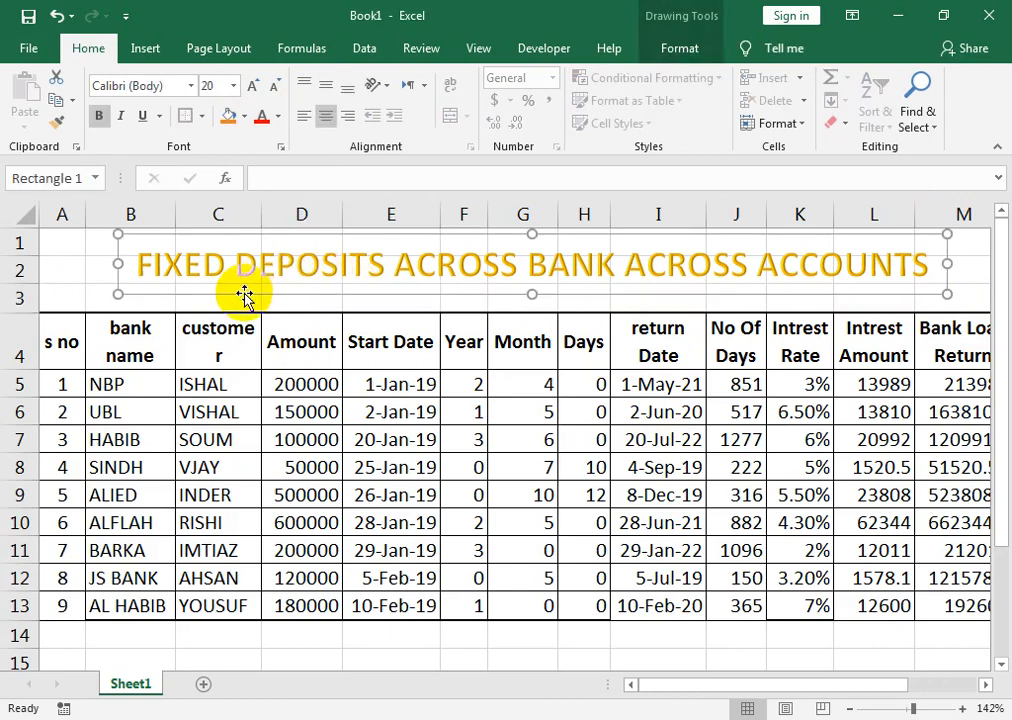
left_click_drag(245, 295, 234, 304)
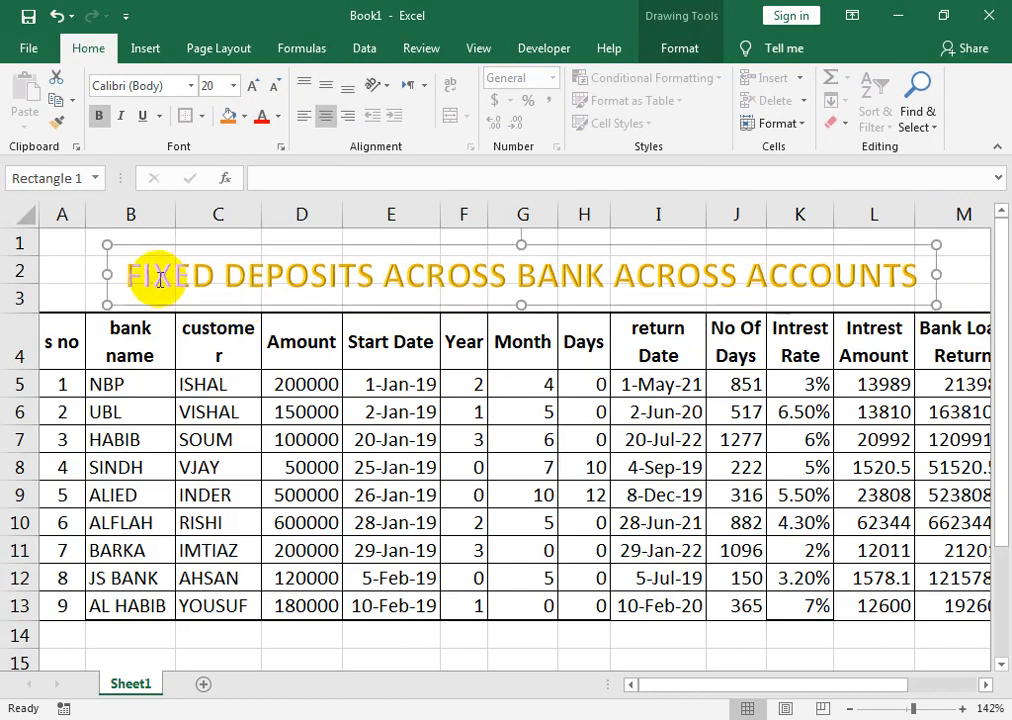
left_click(250, 88)
left_click(250, 88)
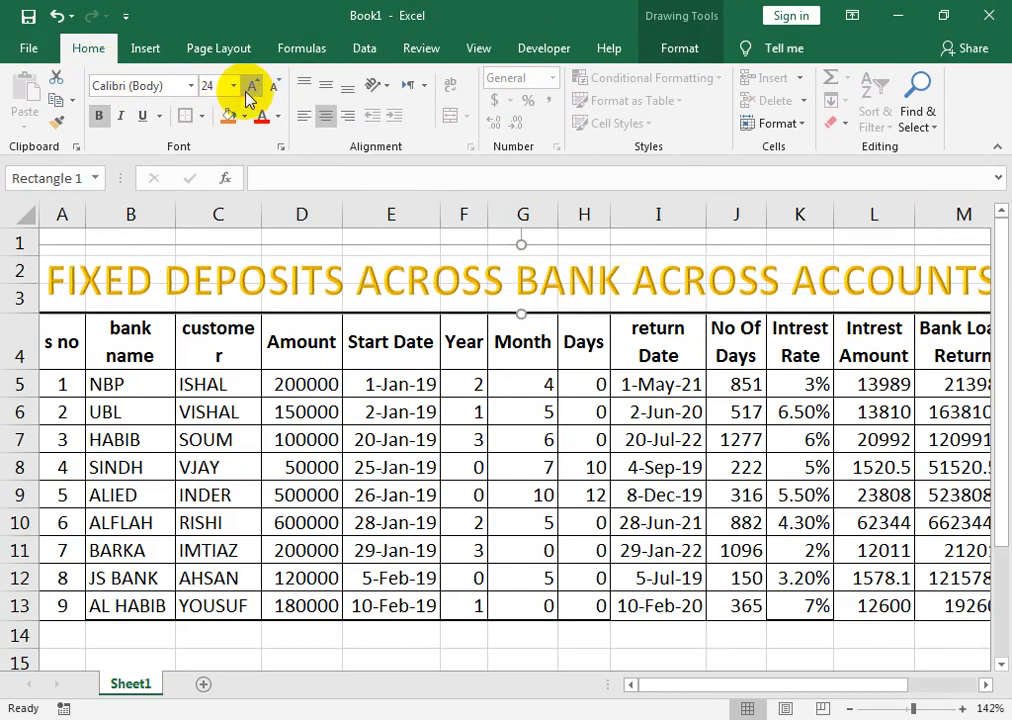
Step: Apply the black WordArt quick style with a white outline and hard shadow to the title
left_click(682, 50)
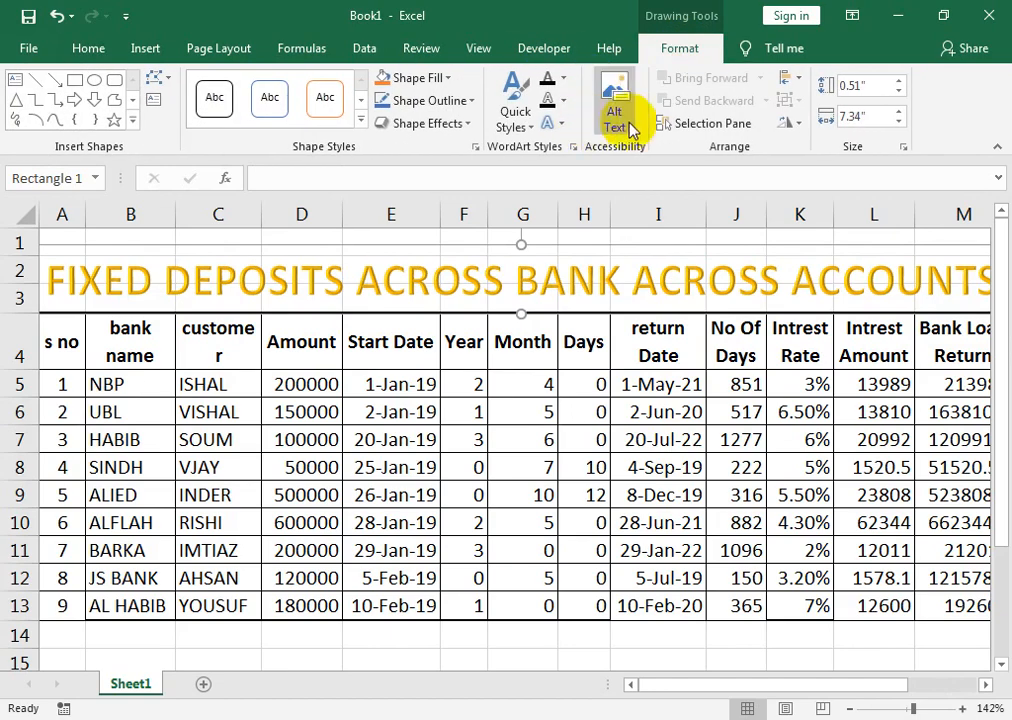
left_click(364, 122)
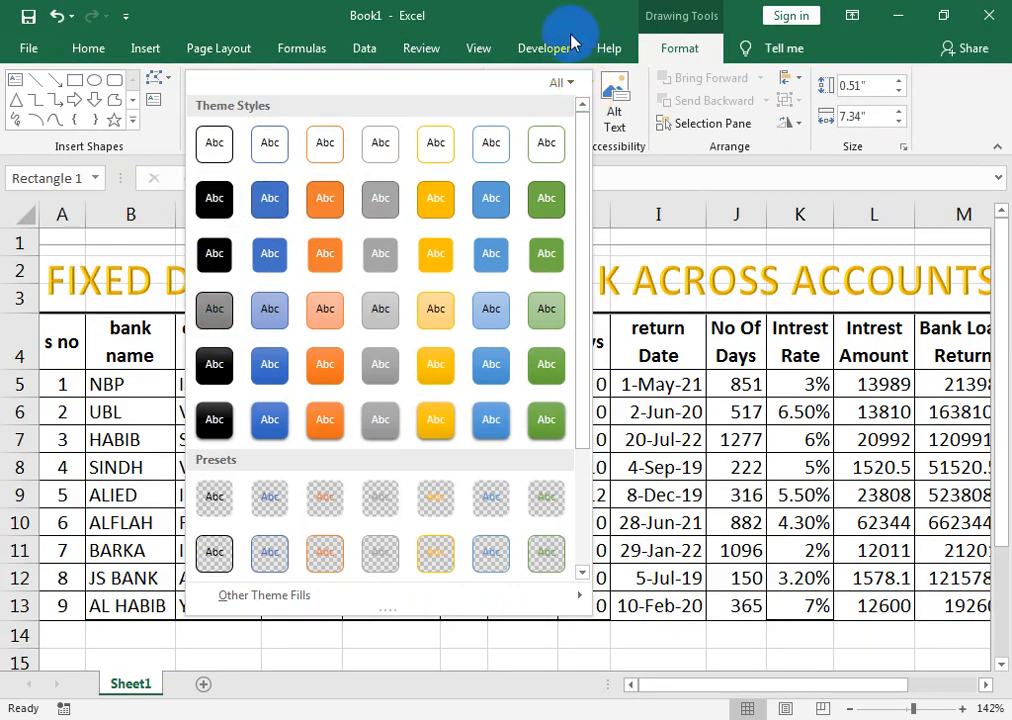
key("Escape")
left_click(515, 100)
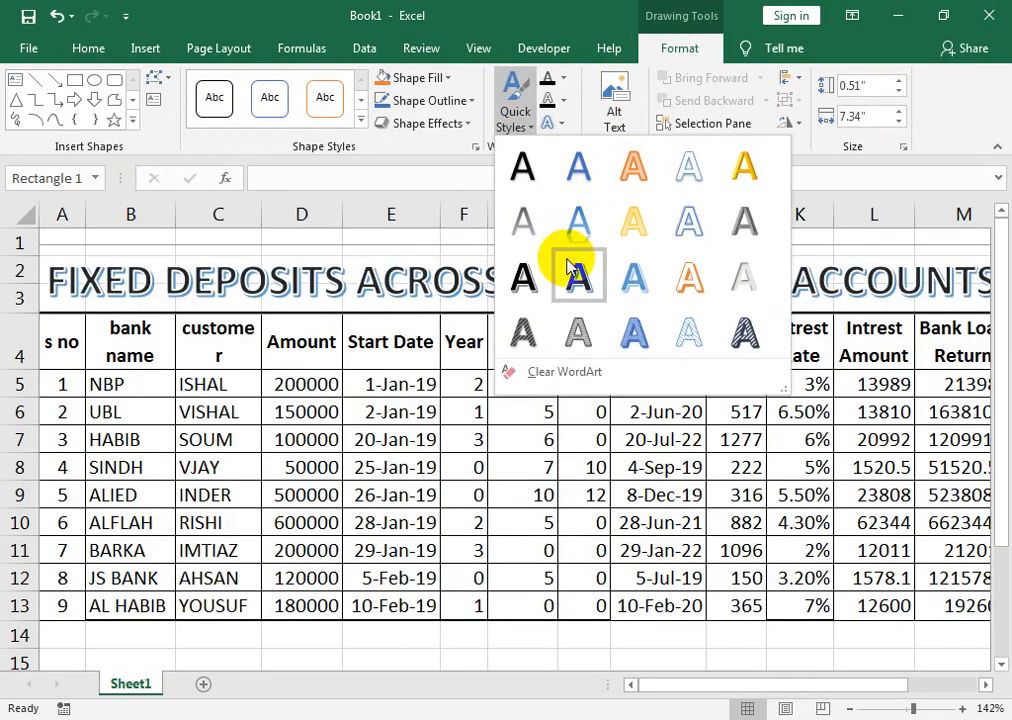
left_click(541, 268)
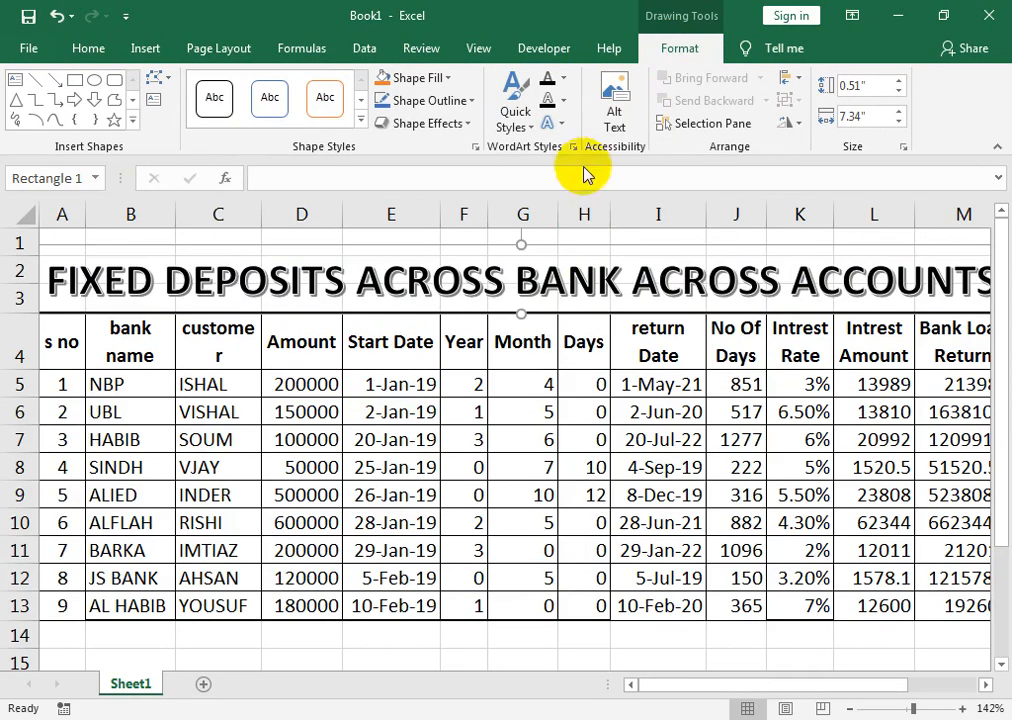
Step: Set the title's text fill to standard red and move the title slightly up within rows 1 to 3
left_click(563, 84)
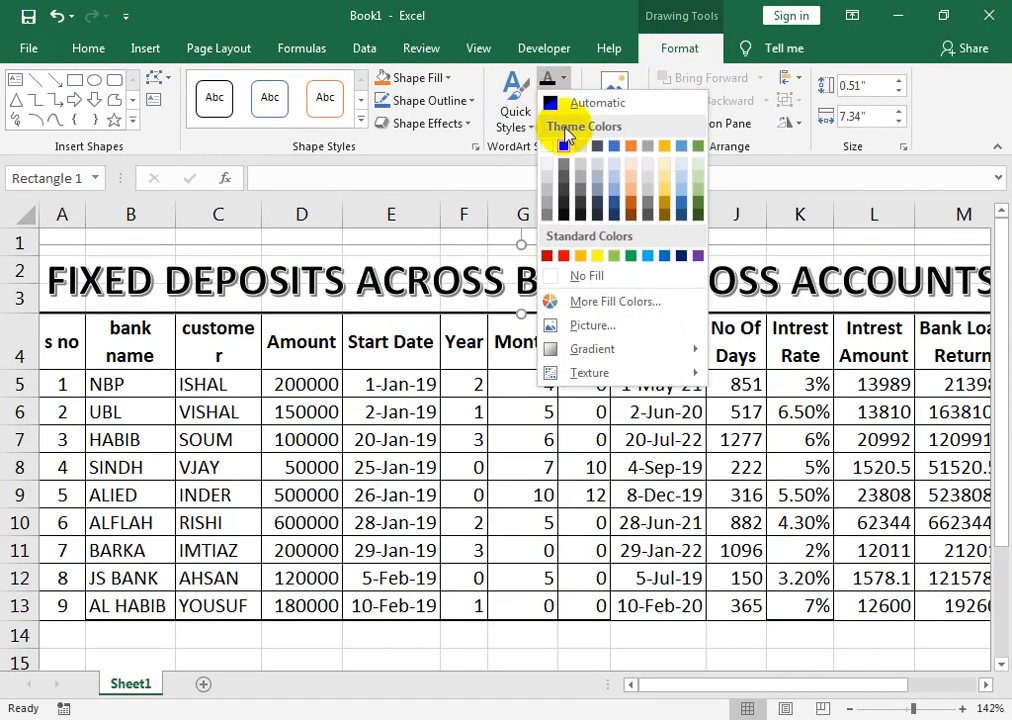
left_click(566, 256)
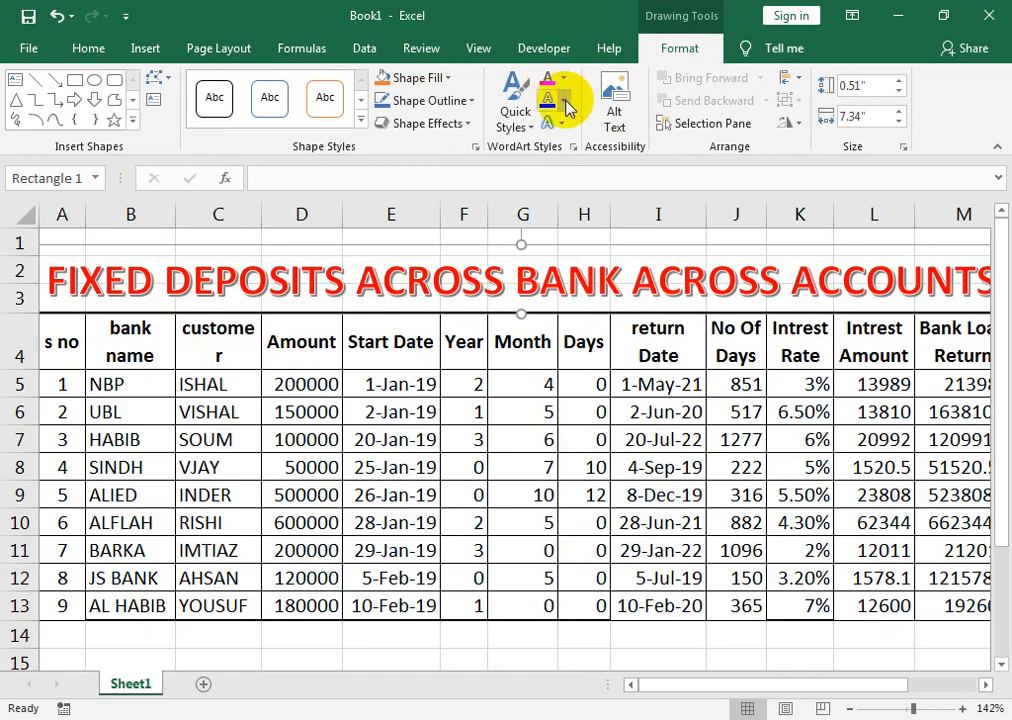
left_click_drag(555, 318, 551, 300)
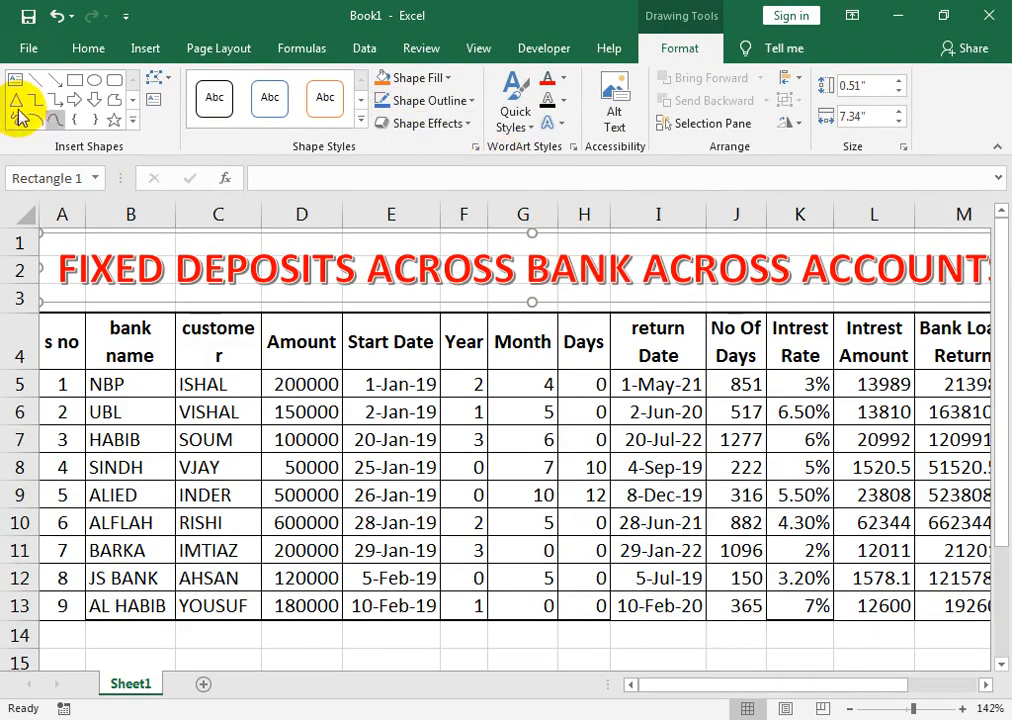
Step: Set the title's font size to 23 and position it just above the table header, starting at column A
left_click(88, 46)
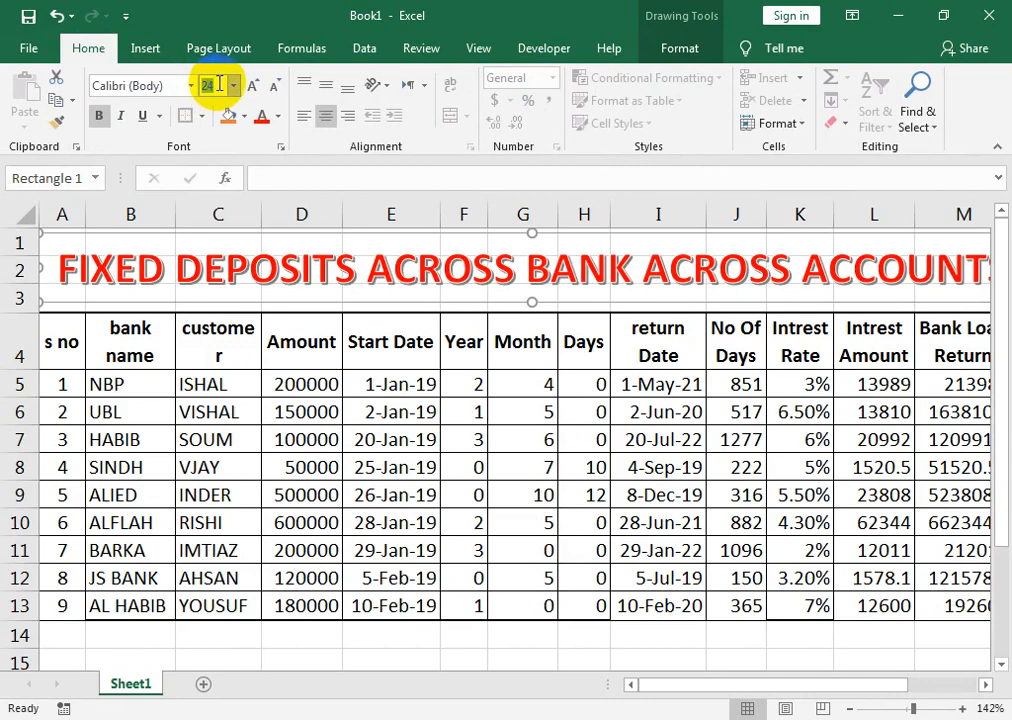
left_click(212, 85)
type("23")
key("Return")
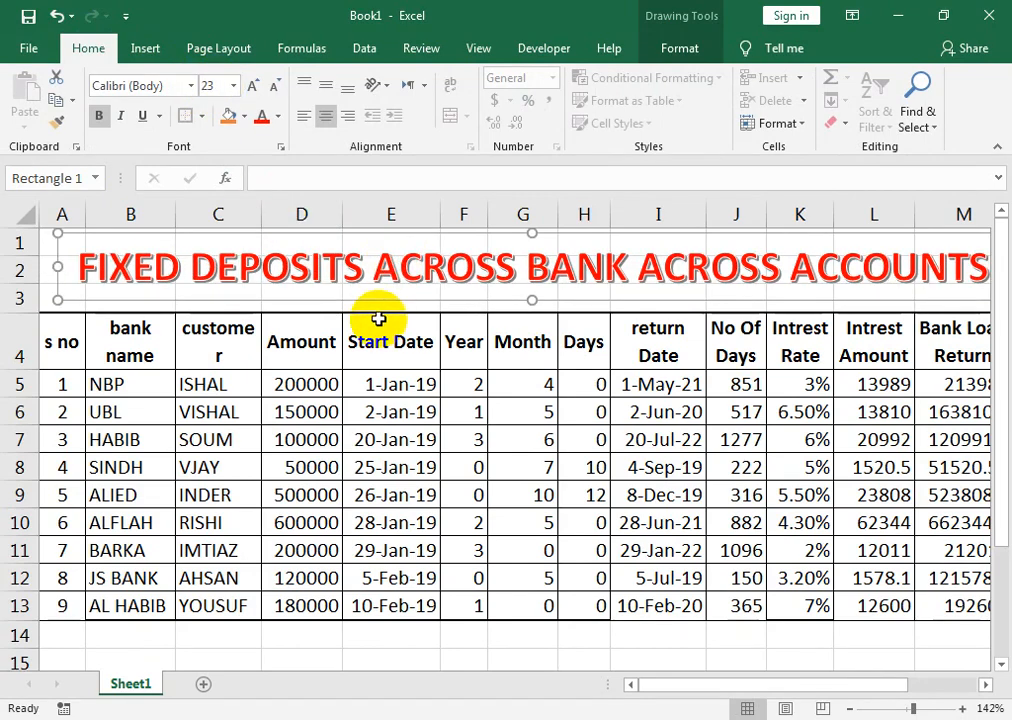
left_click_drag(409, 298, 389, 311)
left_click(680, 48)
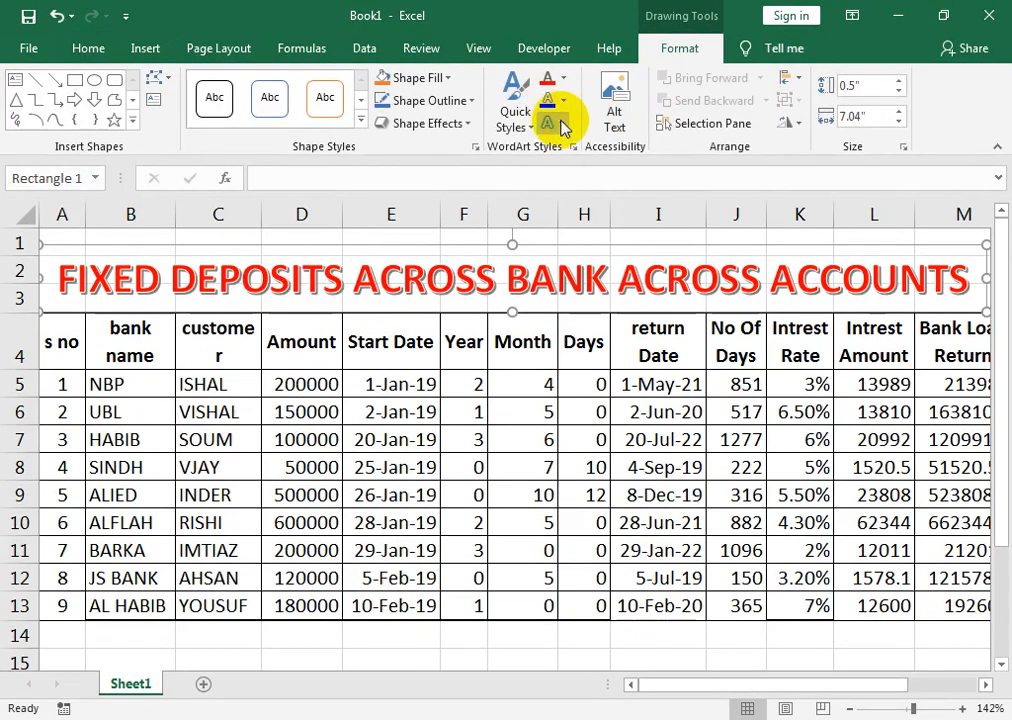
left_click(516, 118)
left_click(549, 123)
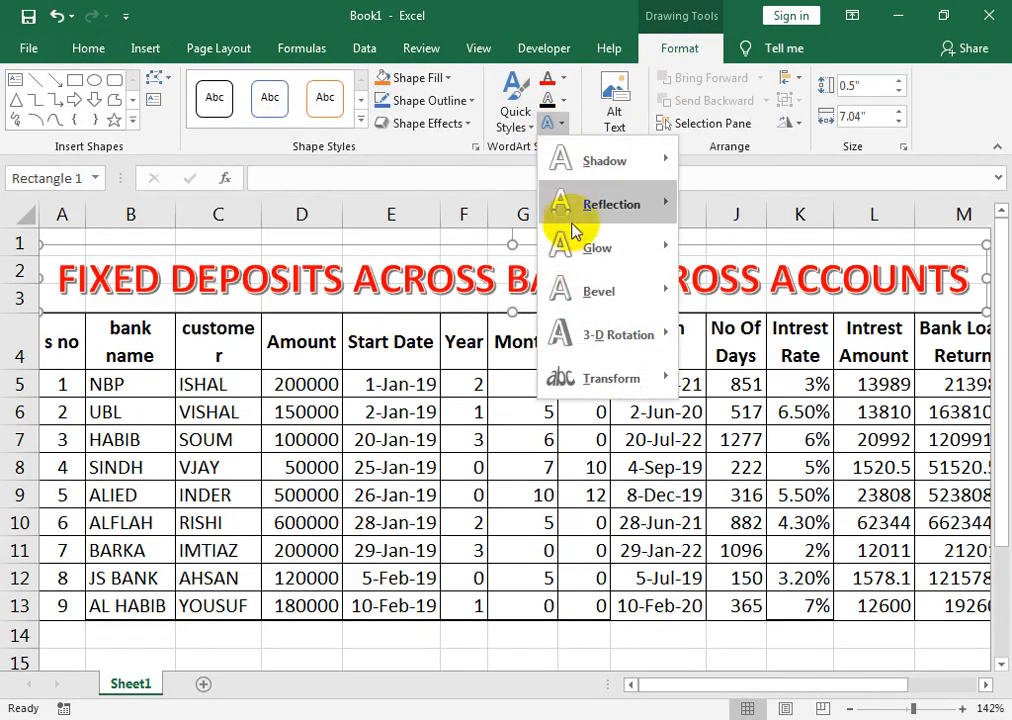
mouse_move(598, 292)
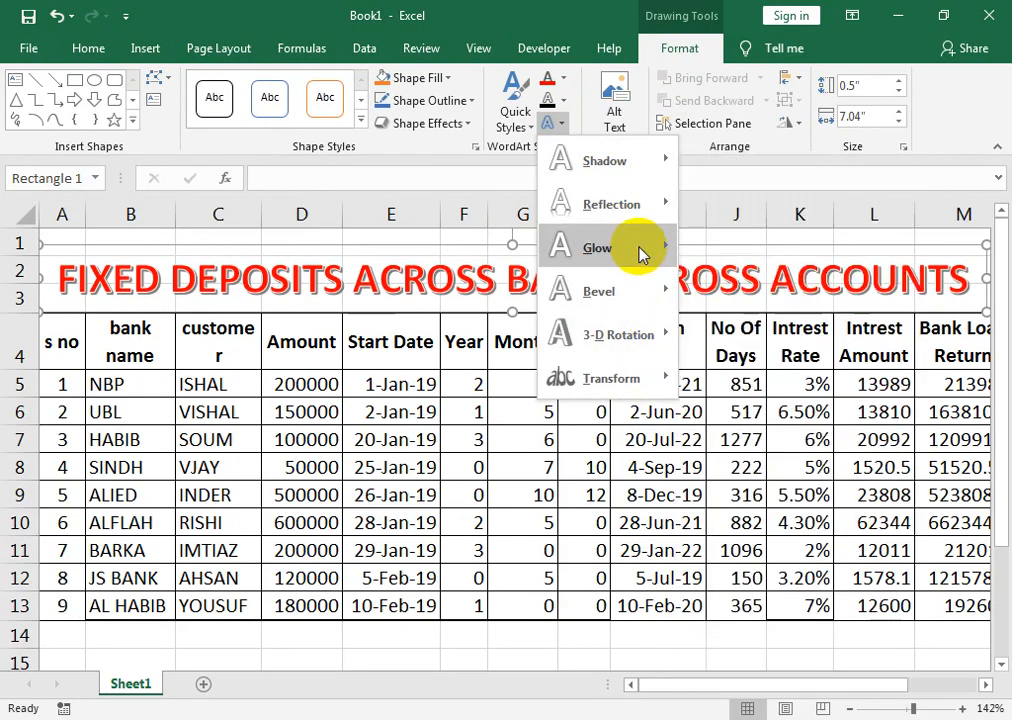
mouse_move(662, 217)
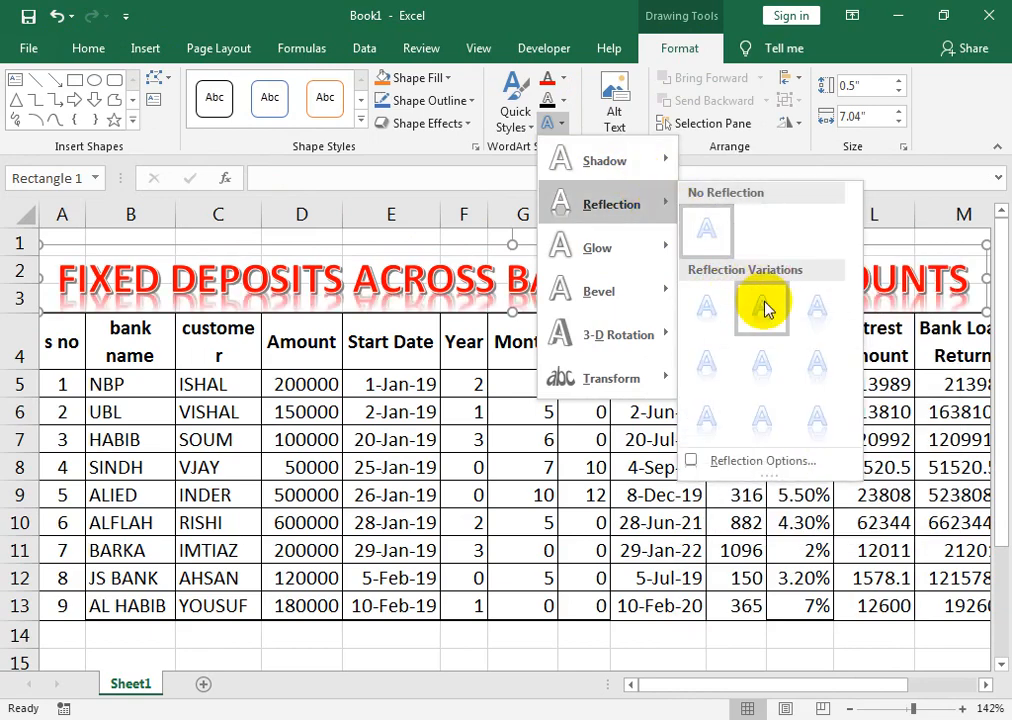
left_click(409, 251)
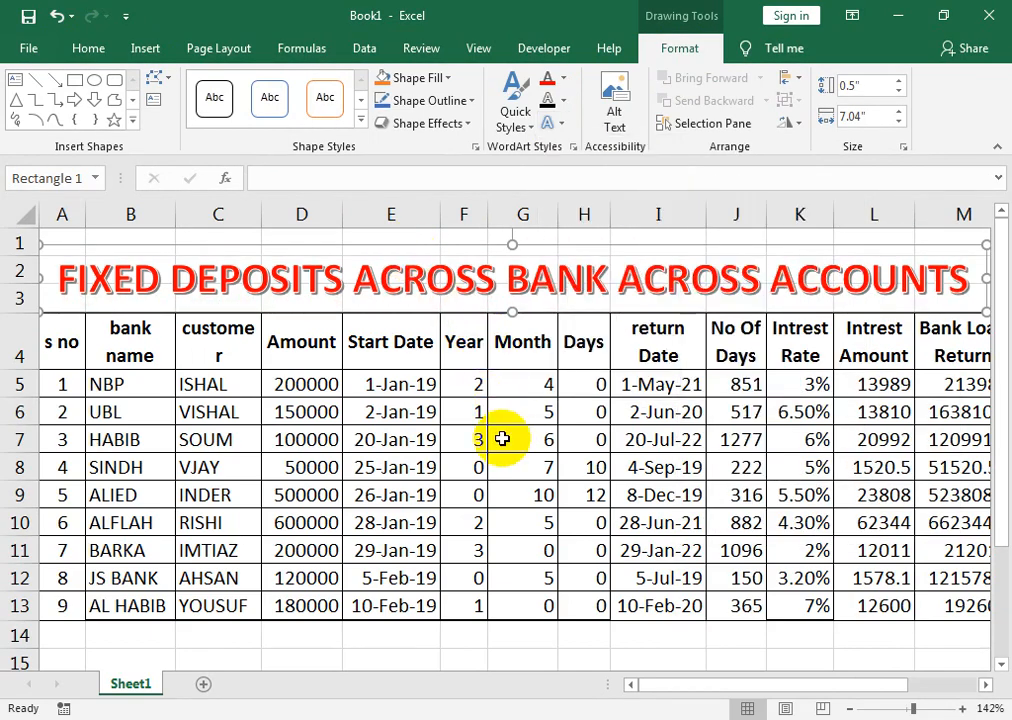
Step: Switch to the browser window showing the YouTube channel's list of uploaded videos
left_click(273, 710)
left_click(368, 640)
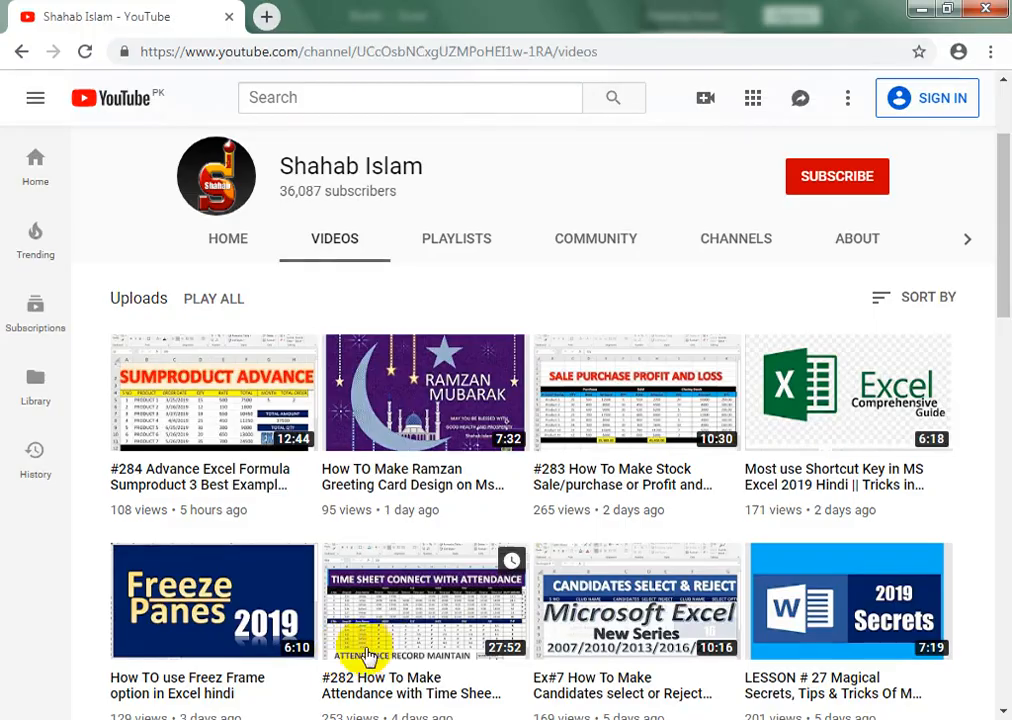